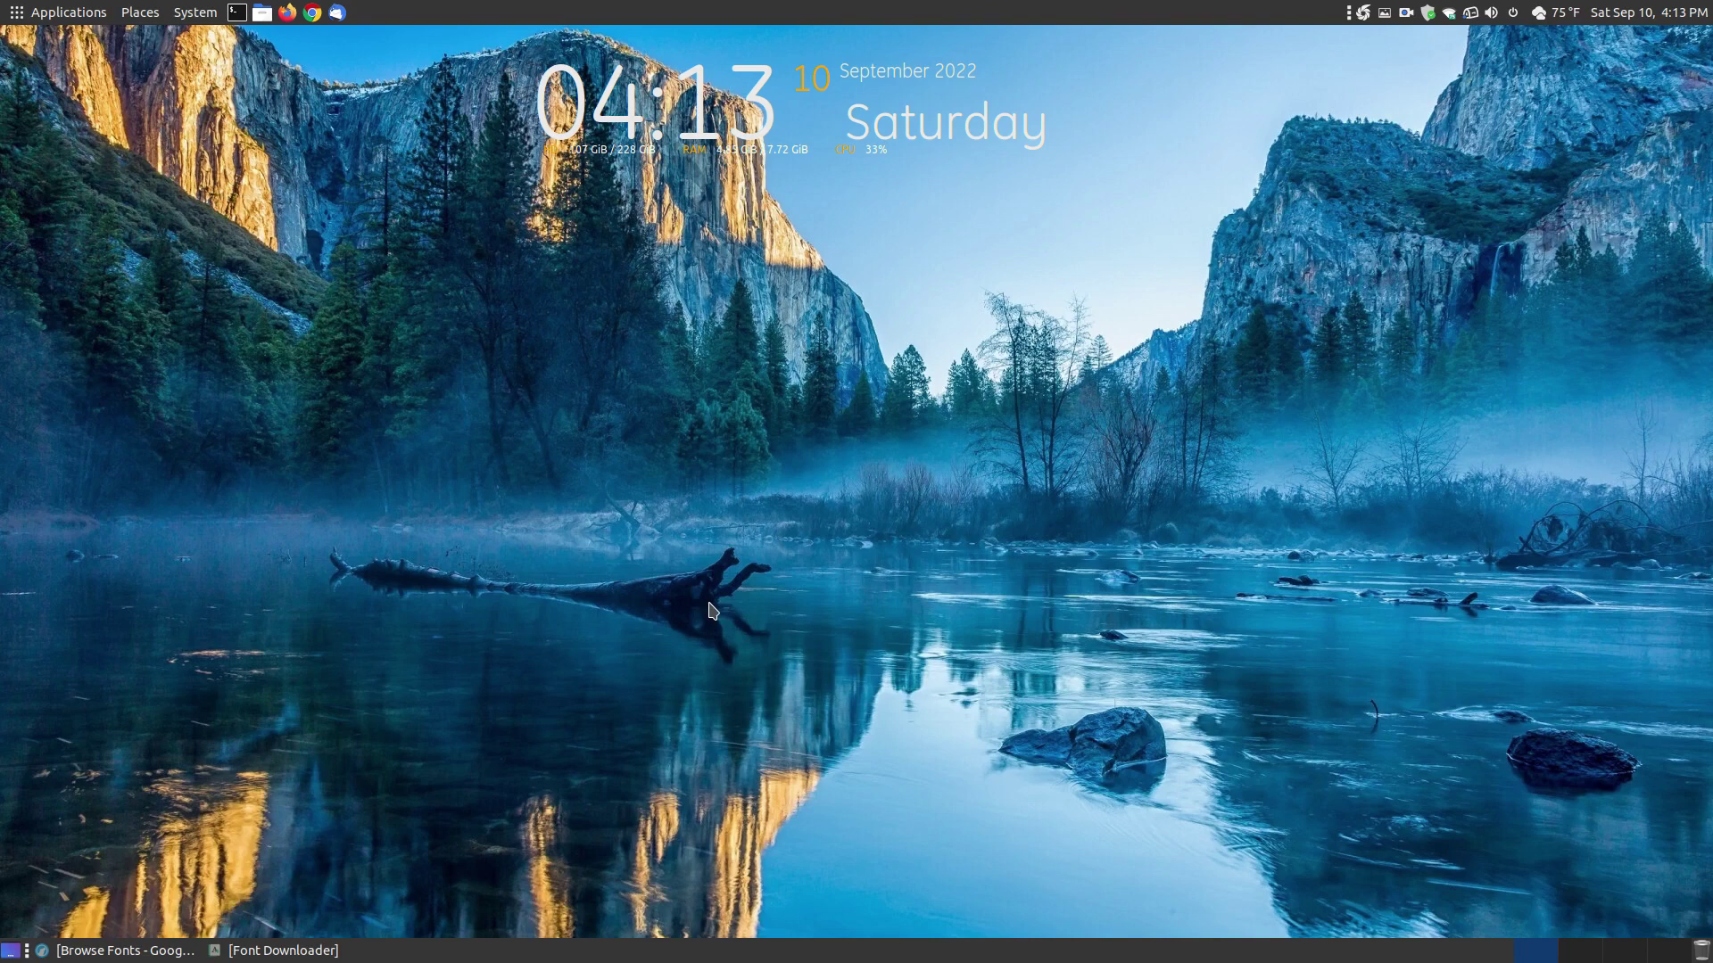
# Step: Bring up the Font Downloader window and view the Google Fonts catalogue in the browser before returning to it
pyautogui.click(320, 950)
pyautogui.moveTo(867, 199); pyautogui.dragTo(855, 185)
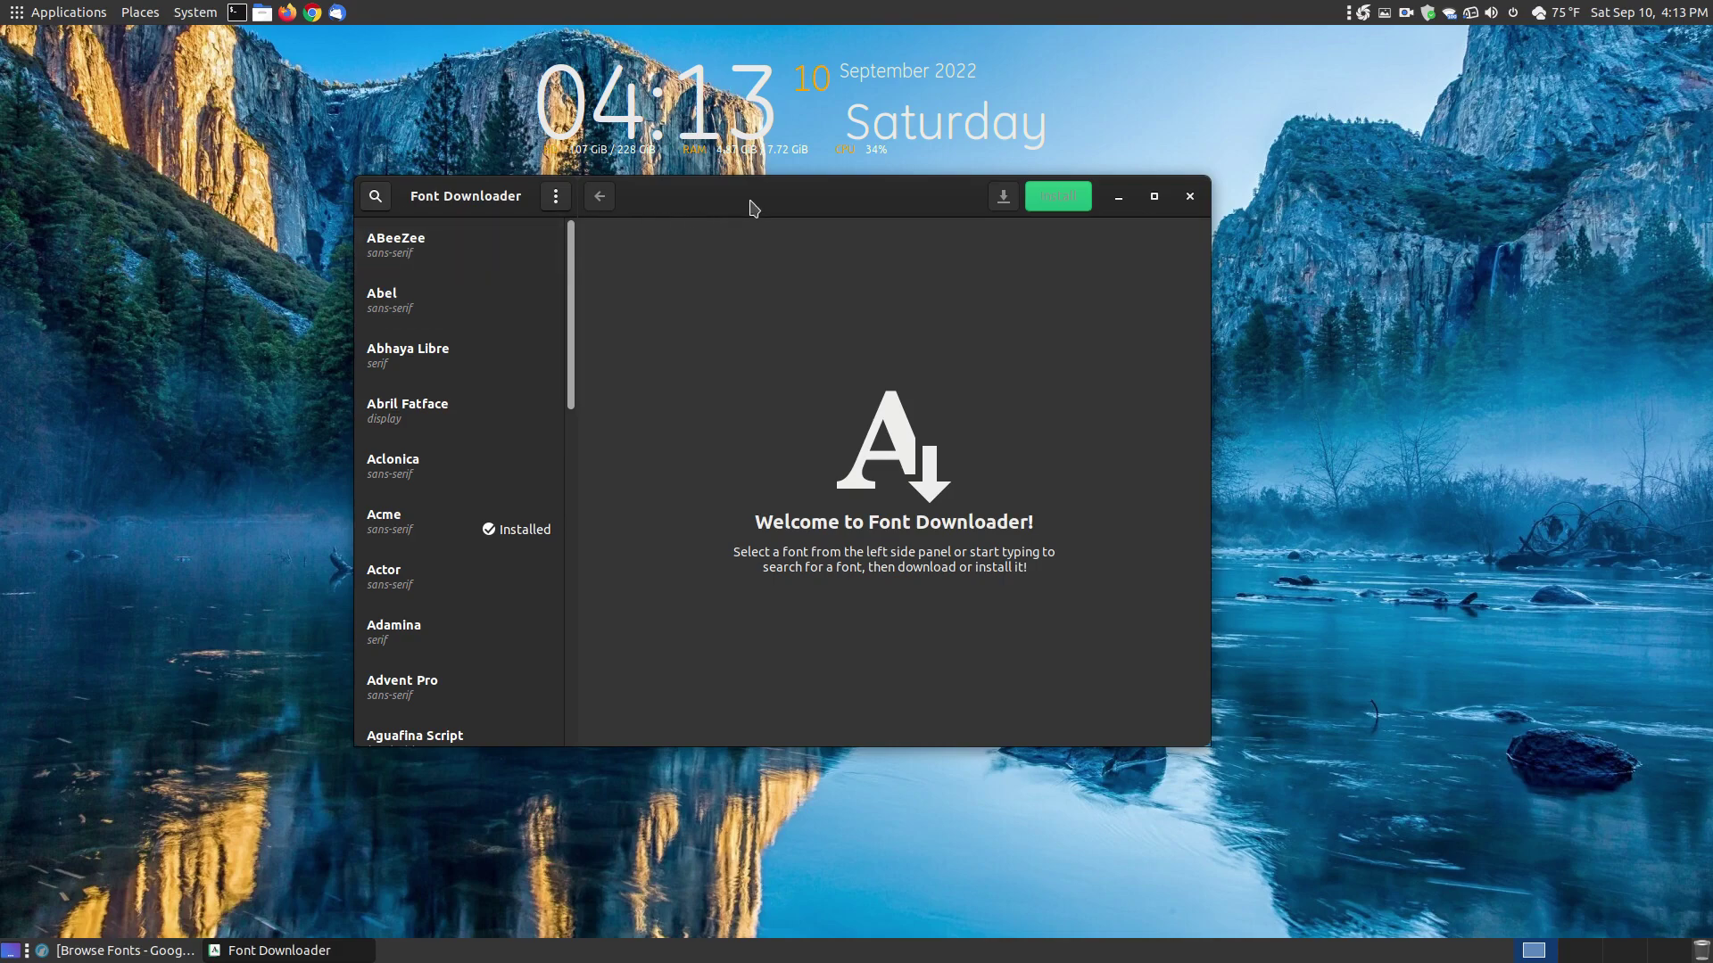
pyautogui.click(100, 950)
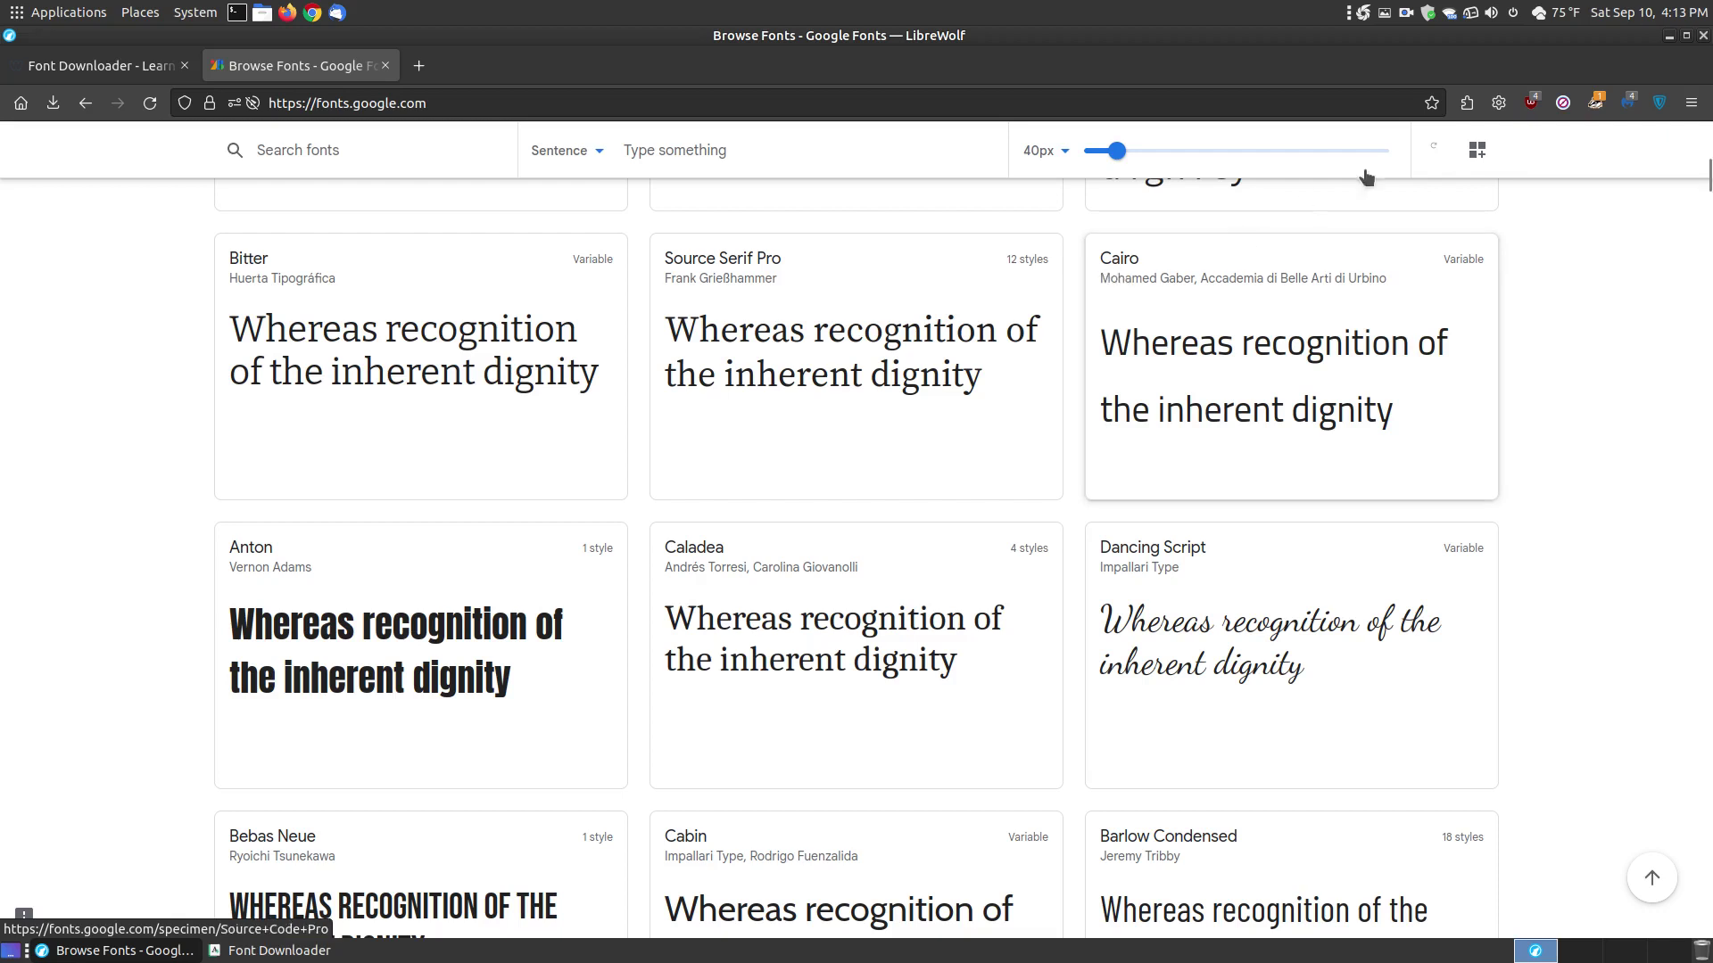
pyautogui.click(1670, 40)
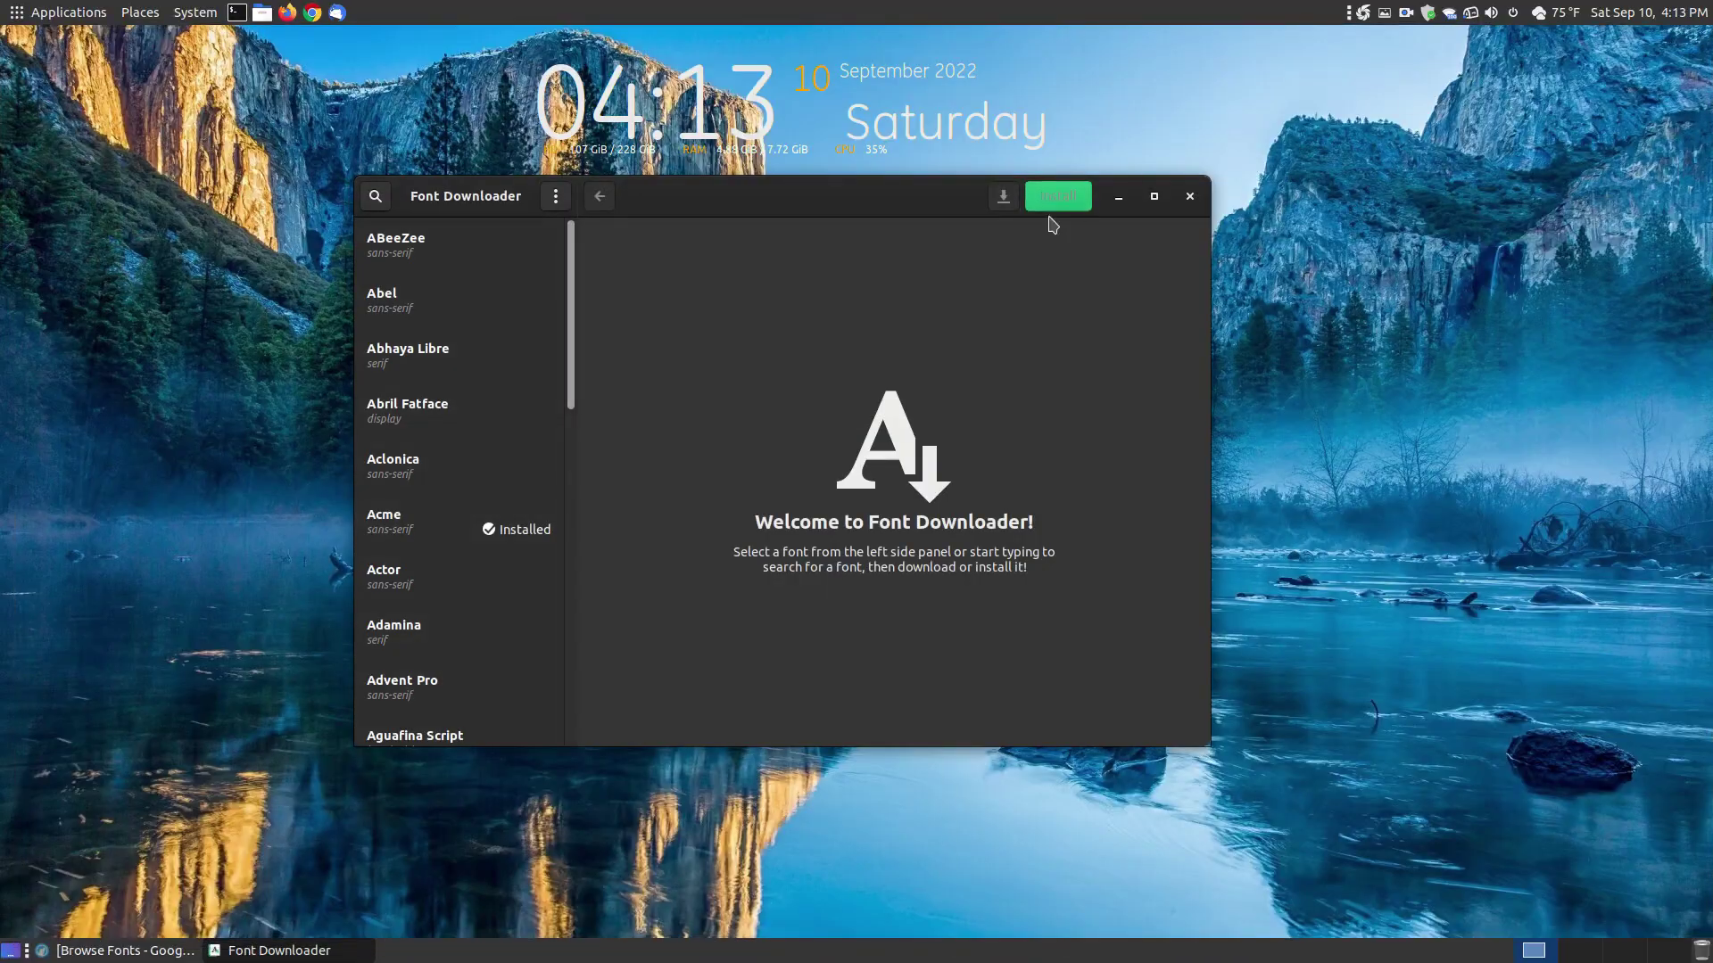
# Step: Search the font list for Cairo and open its preview
pyautogui.click(368, 197)
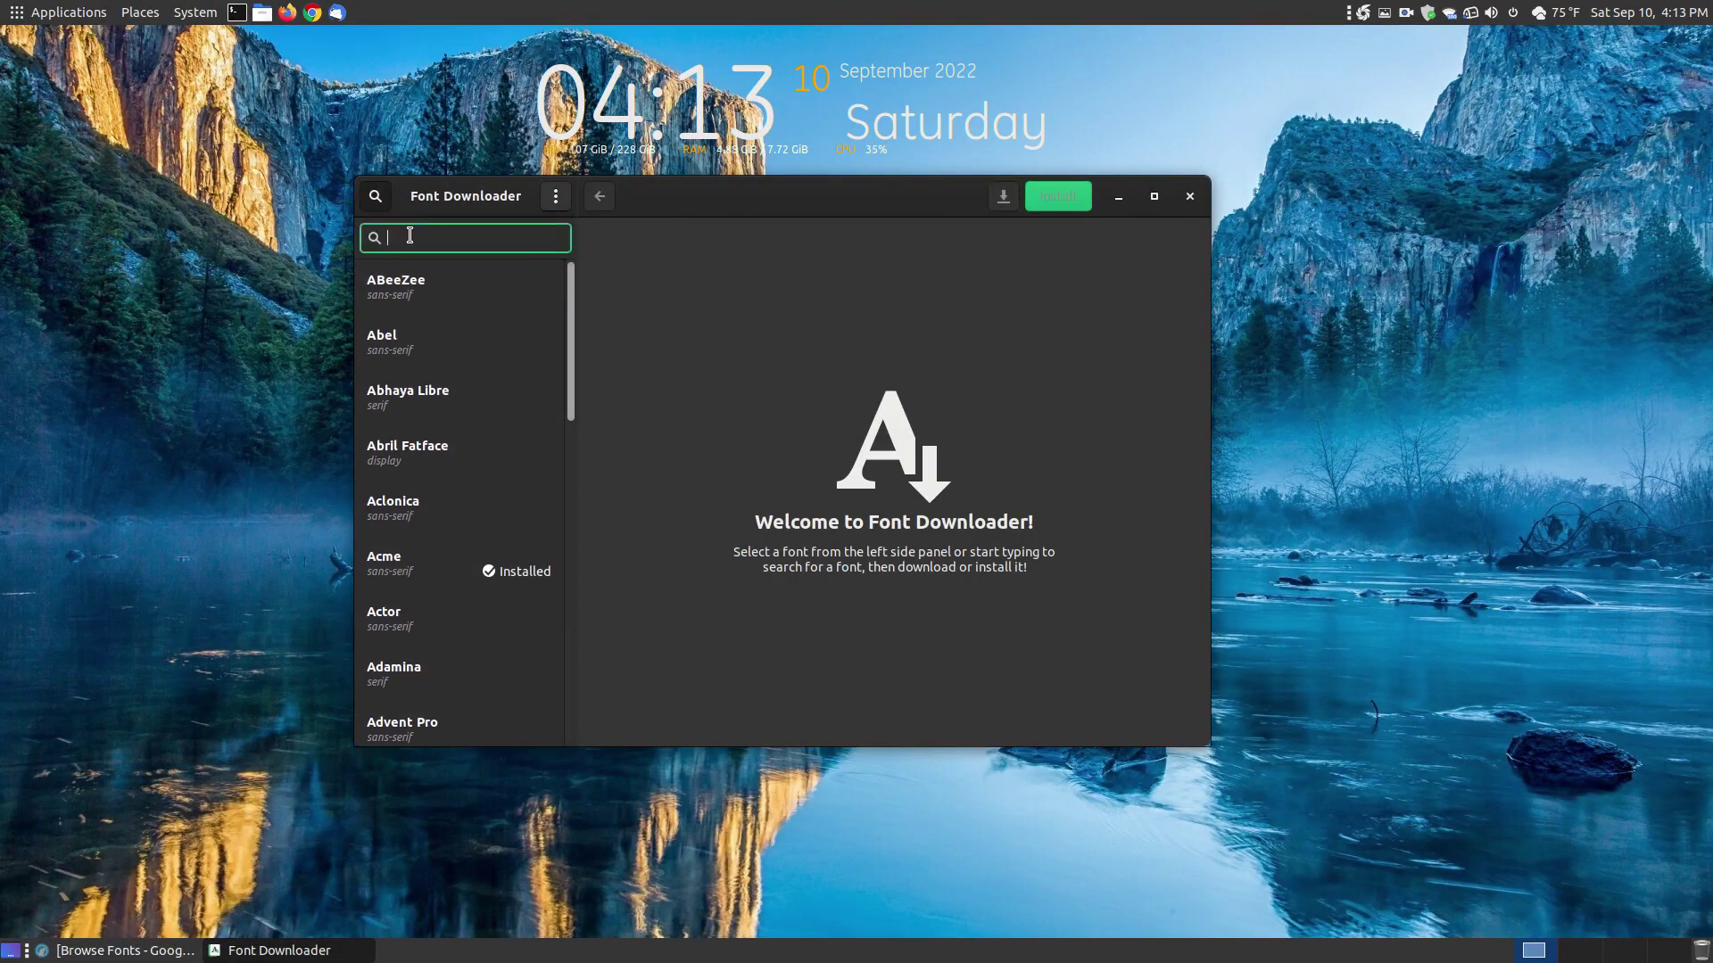
pyautogui.write('Cairo')
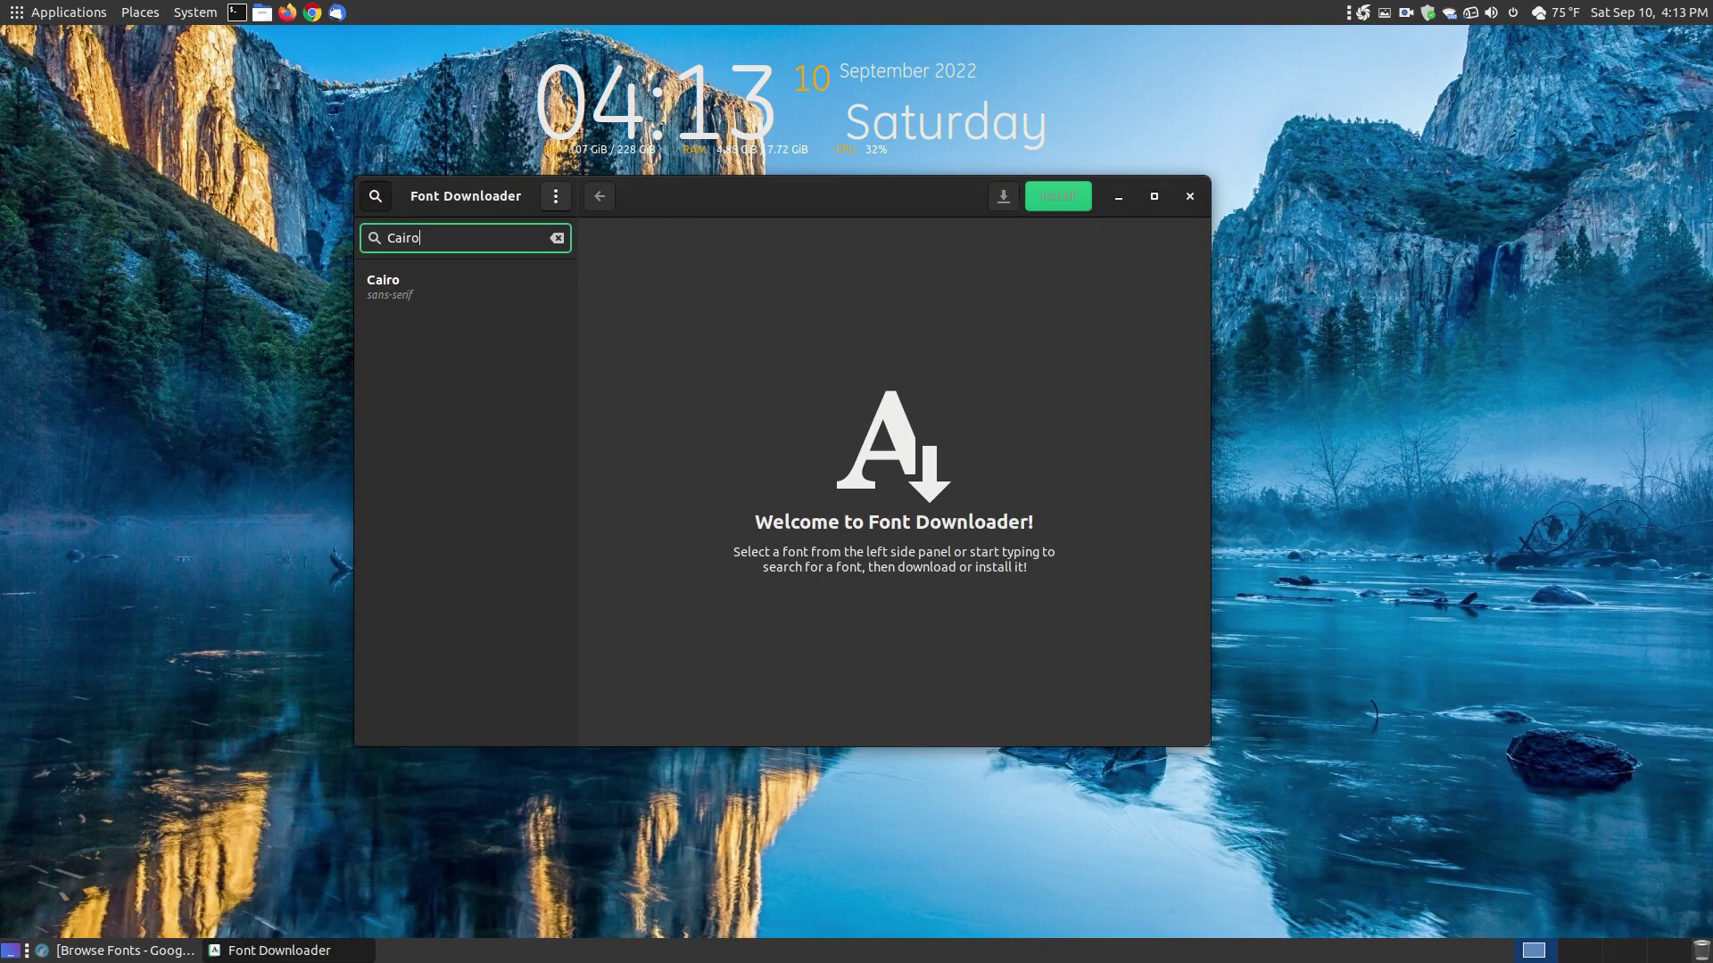
pyautogui.click(408, 293)
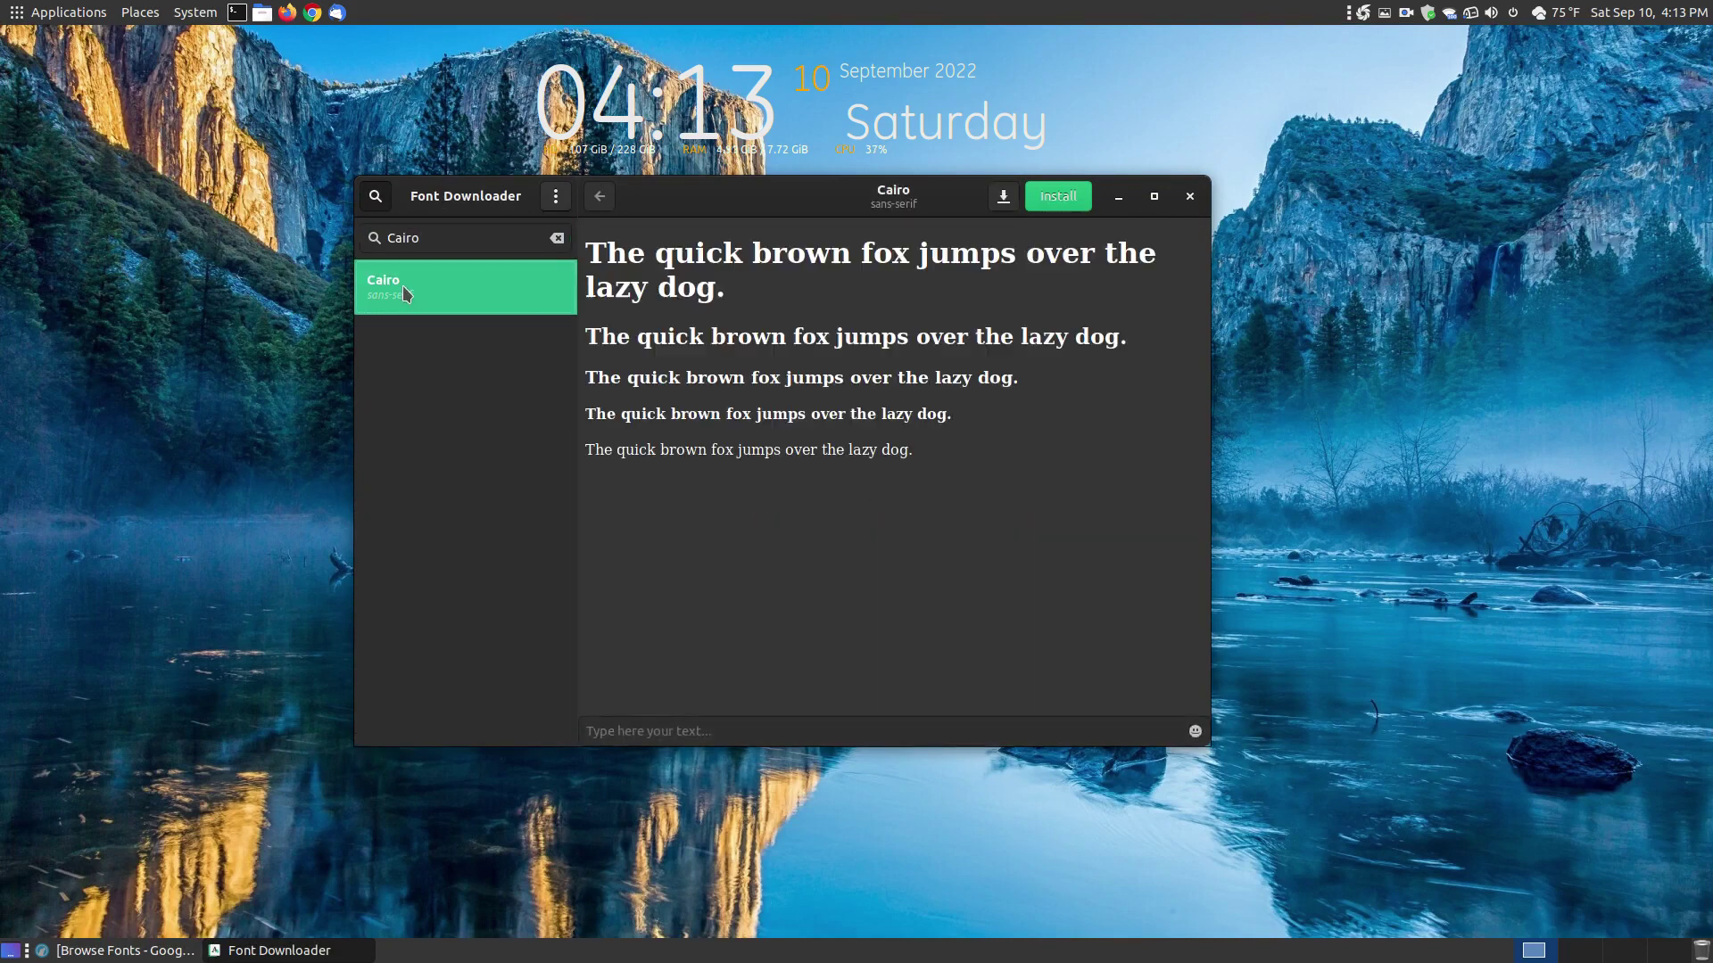
# Step: Preview the Cairo font with the custom text "Sample text" and clear that text again
pyautogui.click(725, 724)
pyautogui.write('S')
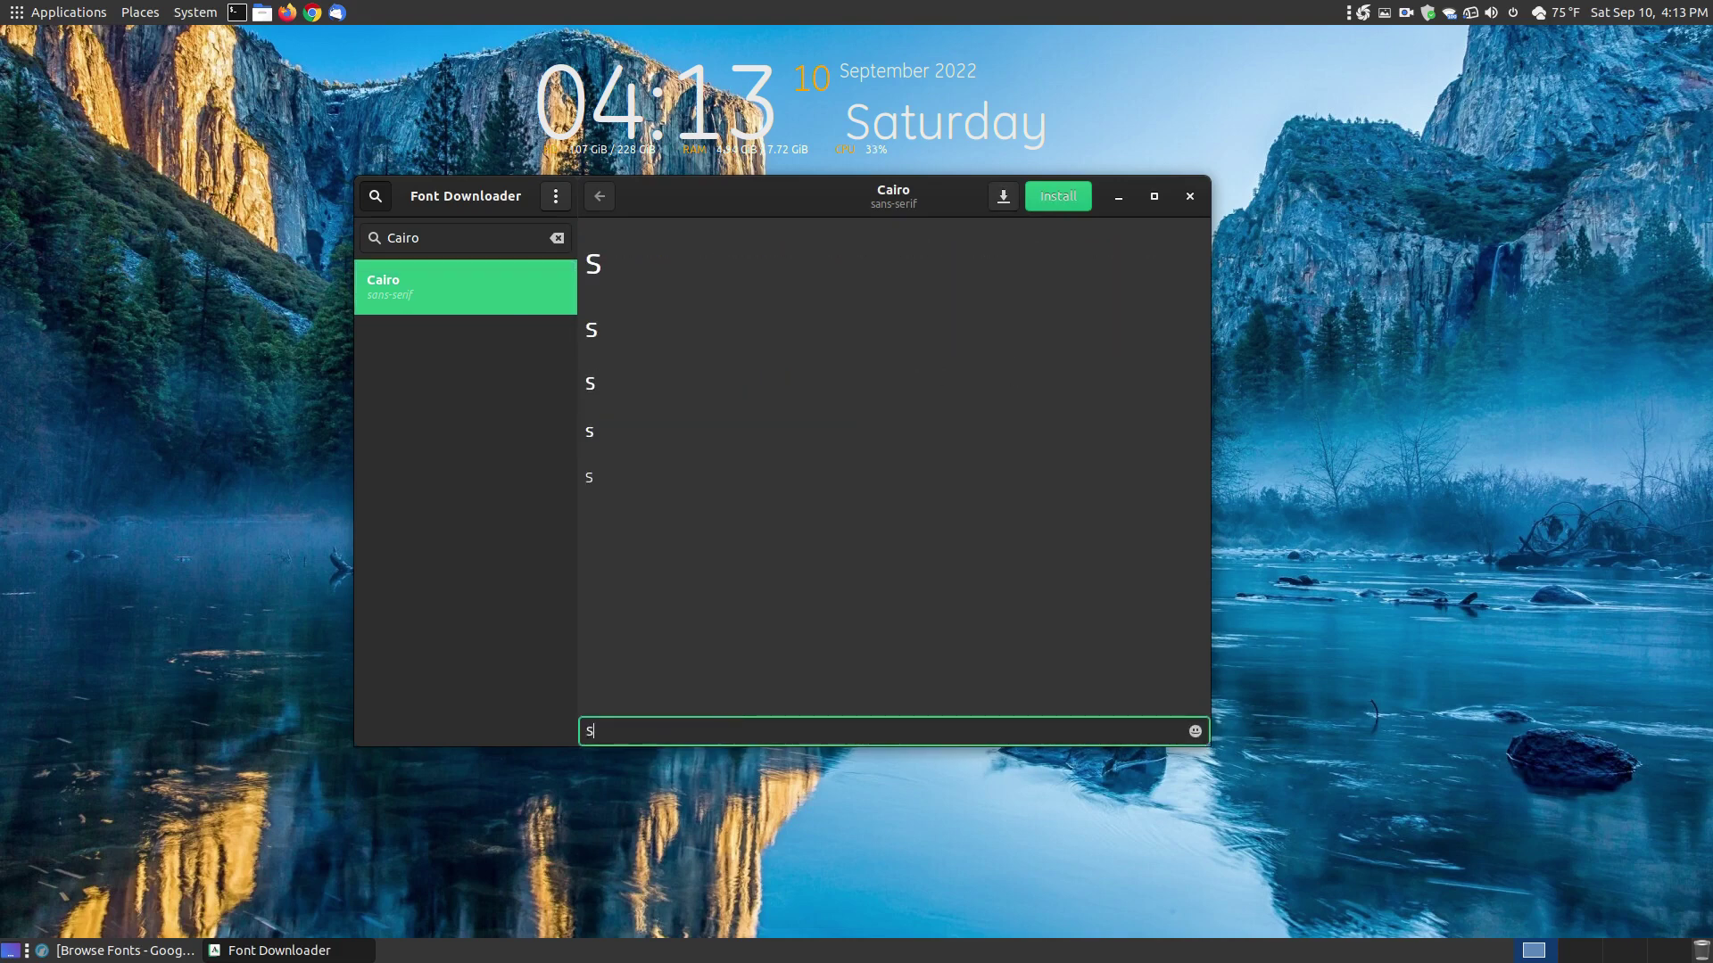
pyautogui.write('ample text')
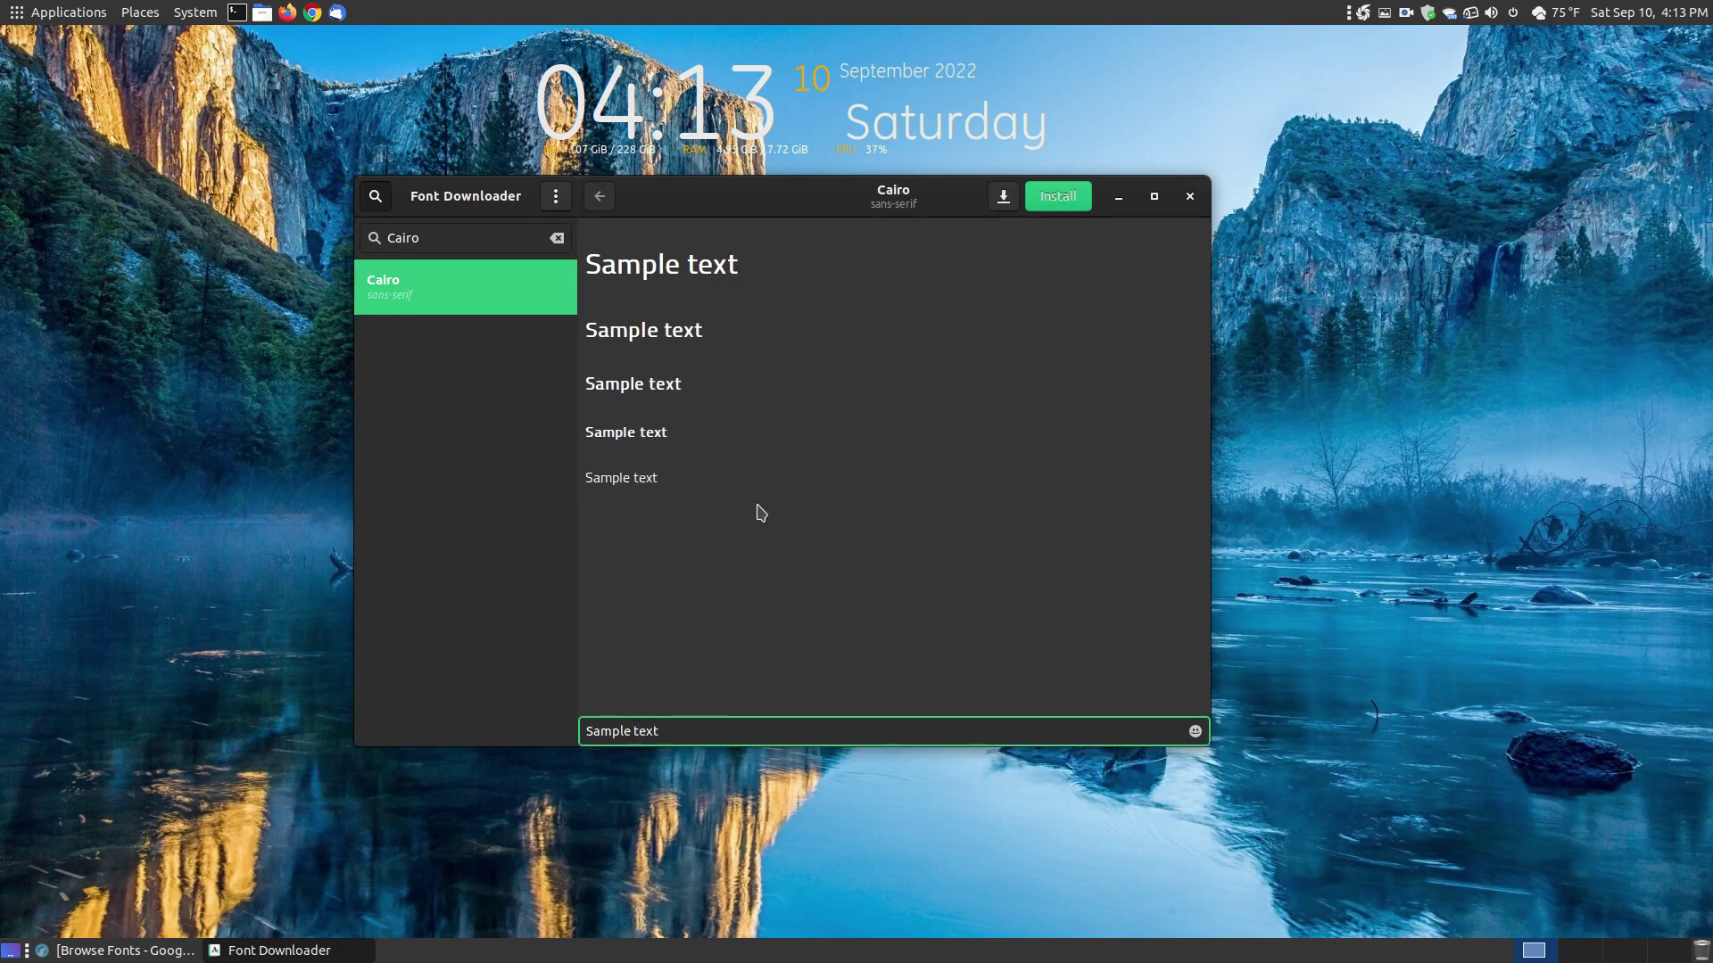
pyautogui.moveTo(681, 734); pyautogui.dragTo(505, 746)
pyautogui.press('BackSpace')
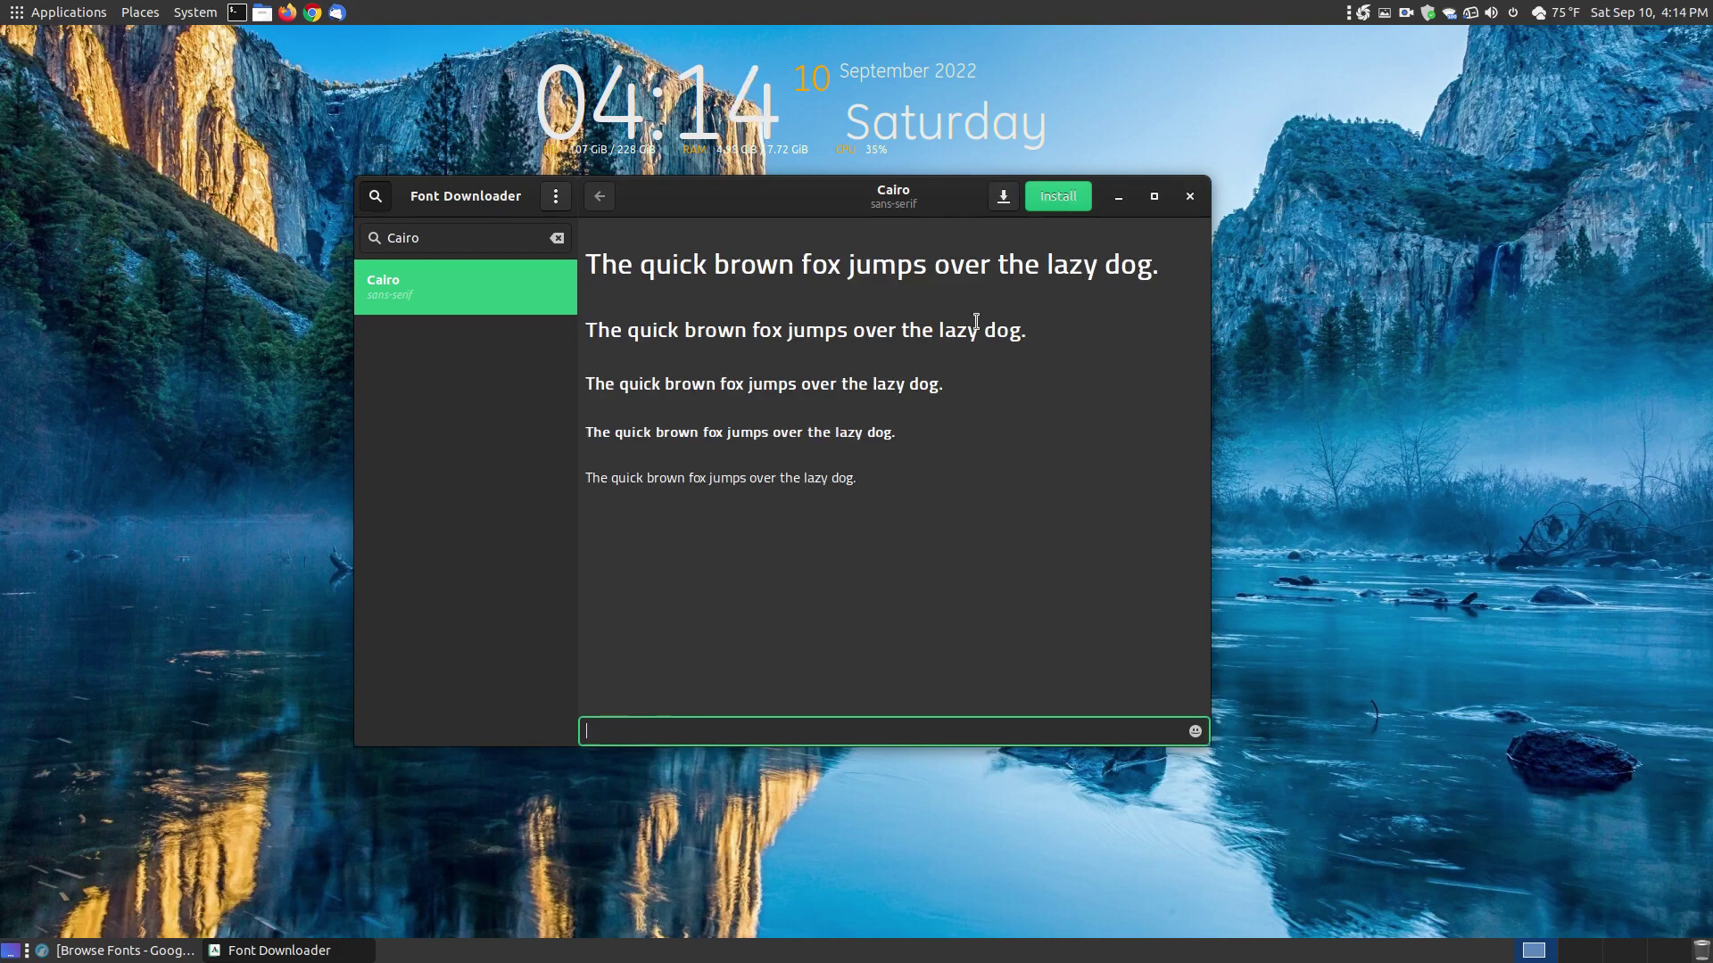
# Step: Look at the folder chooser for downloading the Cairo font and close it without choosing a folder
pyautogui.click(1005, 194)
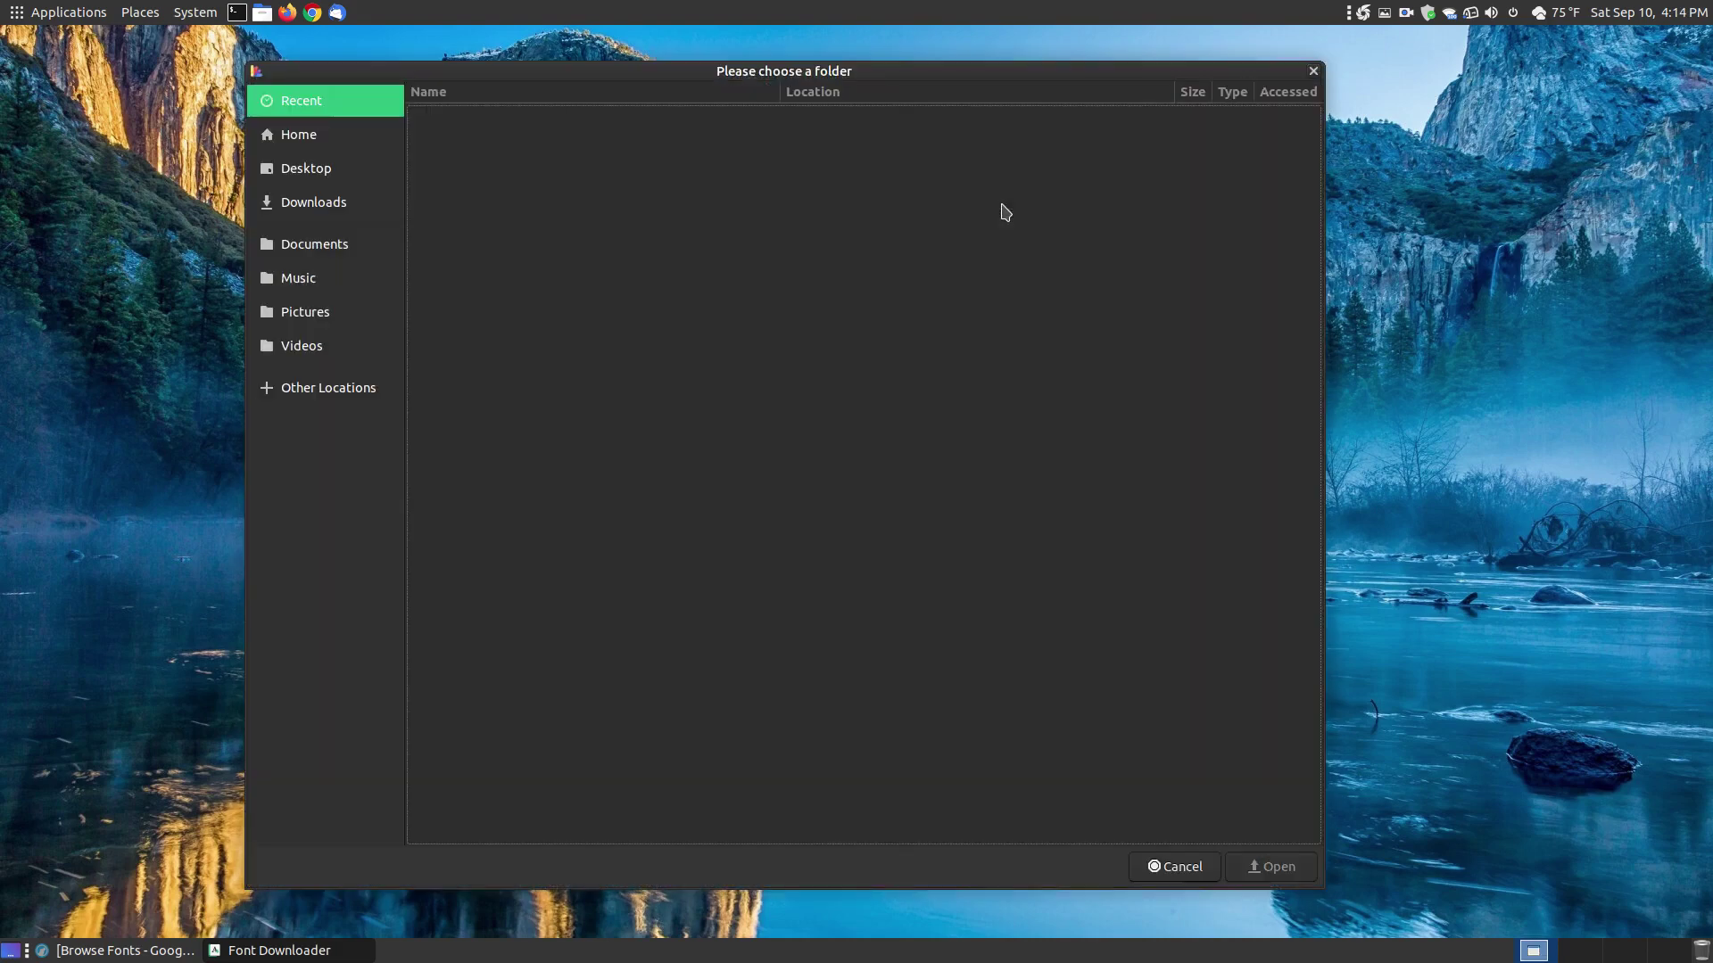
pyautogui.click(1314, 72)
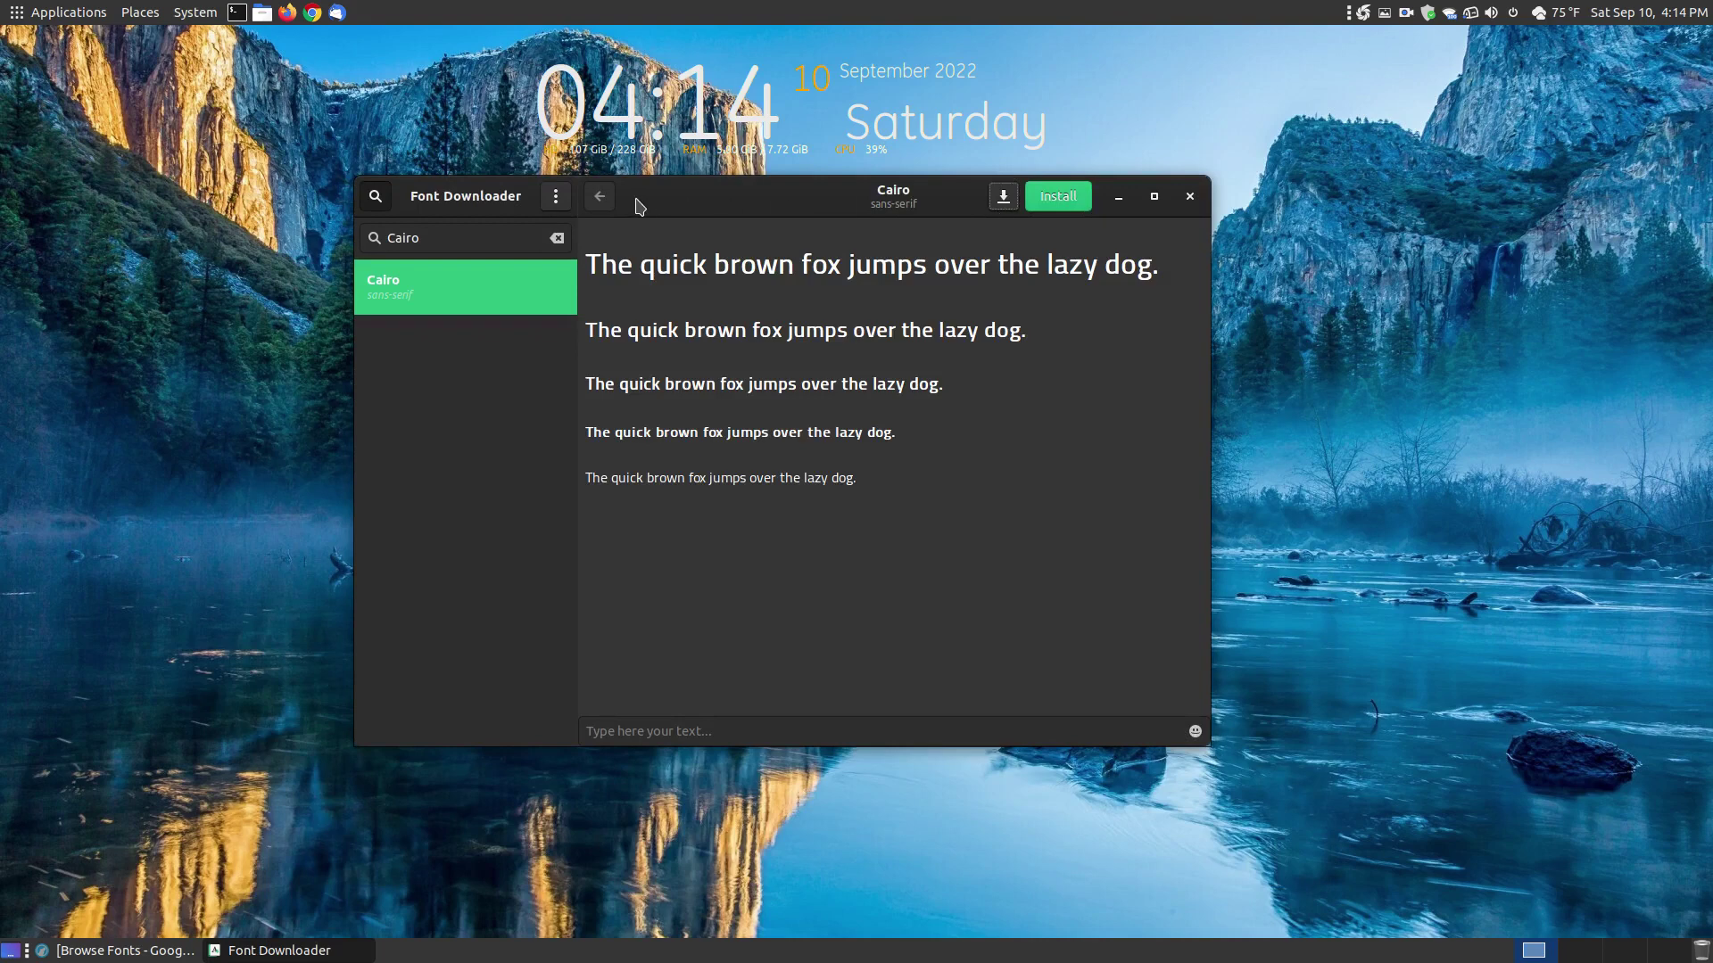
# Step: Examine the font type filters, the alphabet and installation folder settings, and the About information of Font Downloader
pyautogui.click(556, 197)
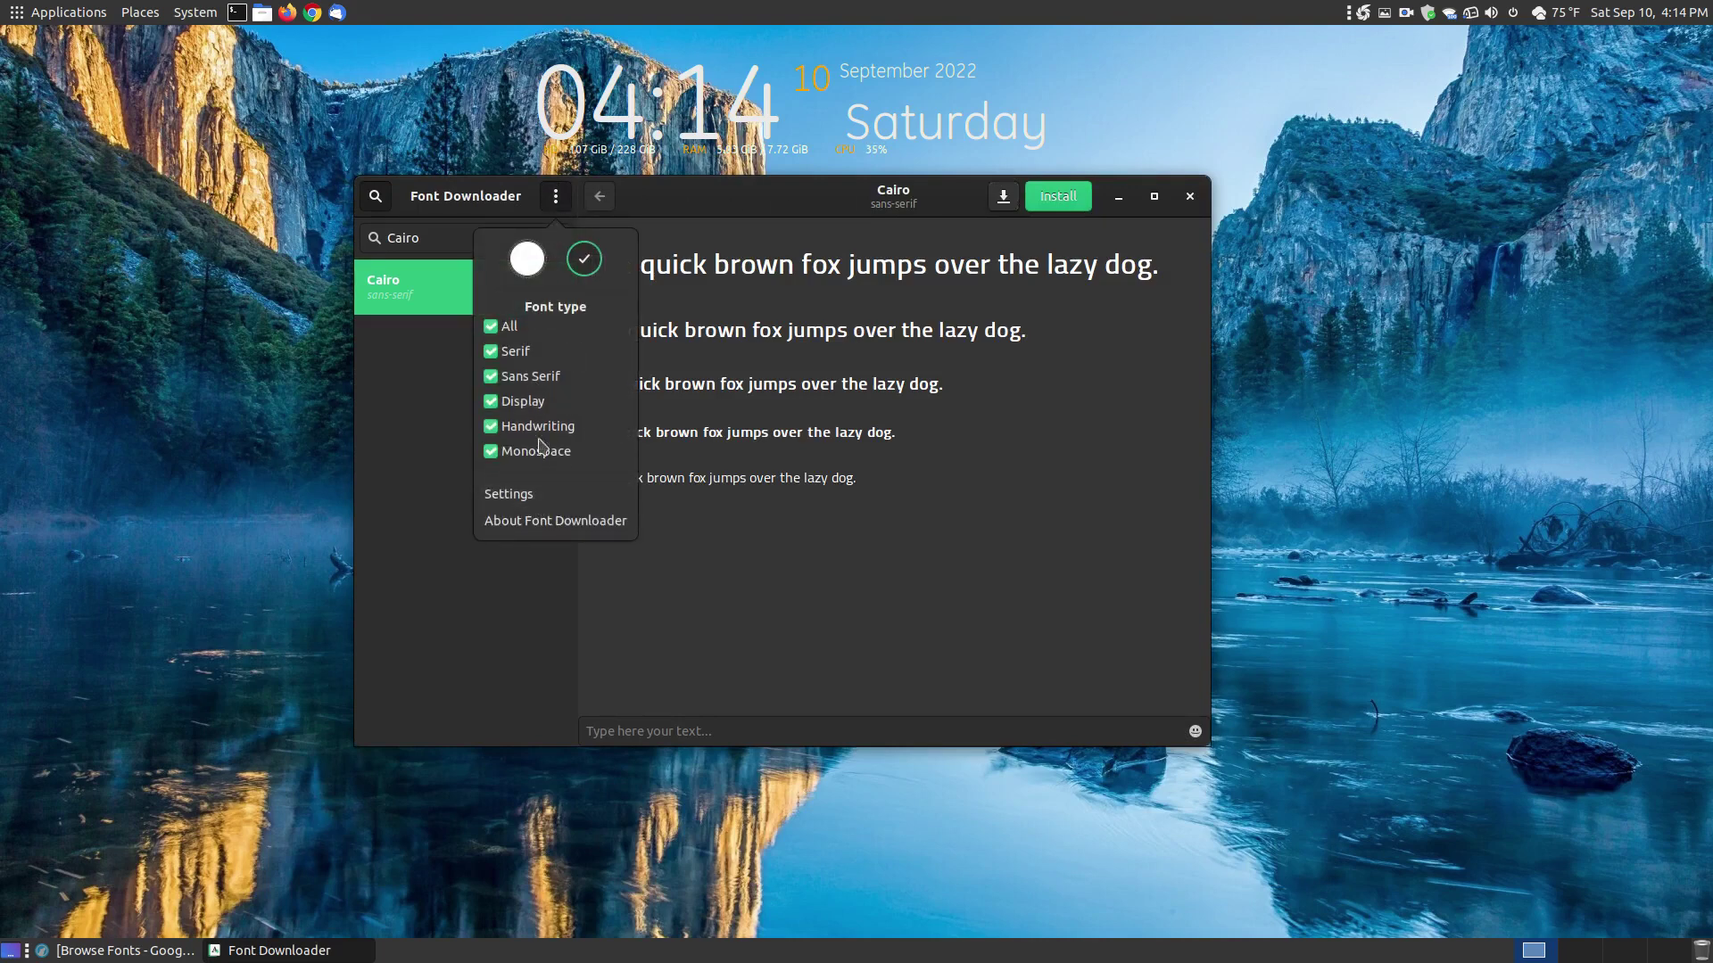
pyautogui.click(542, 495)
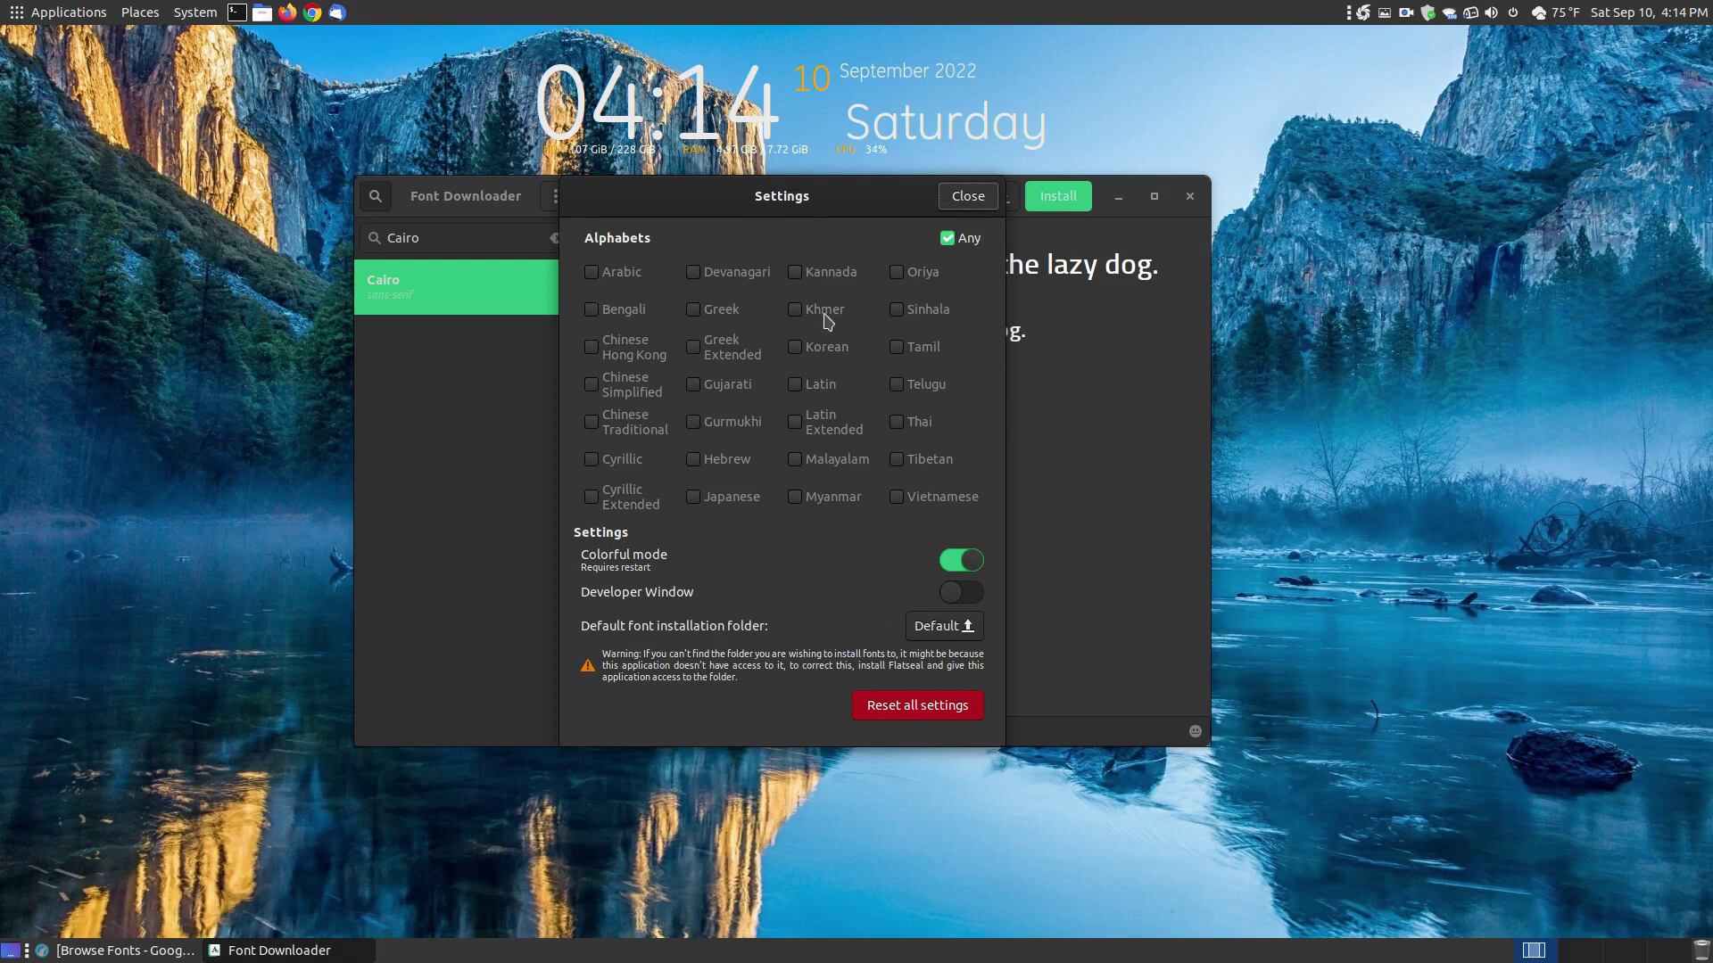
pyautogui.click(968, 196)
pyautogui.click(557, 201)
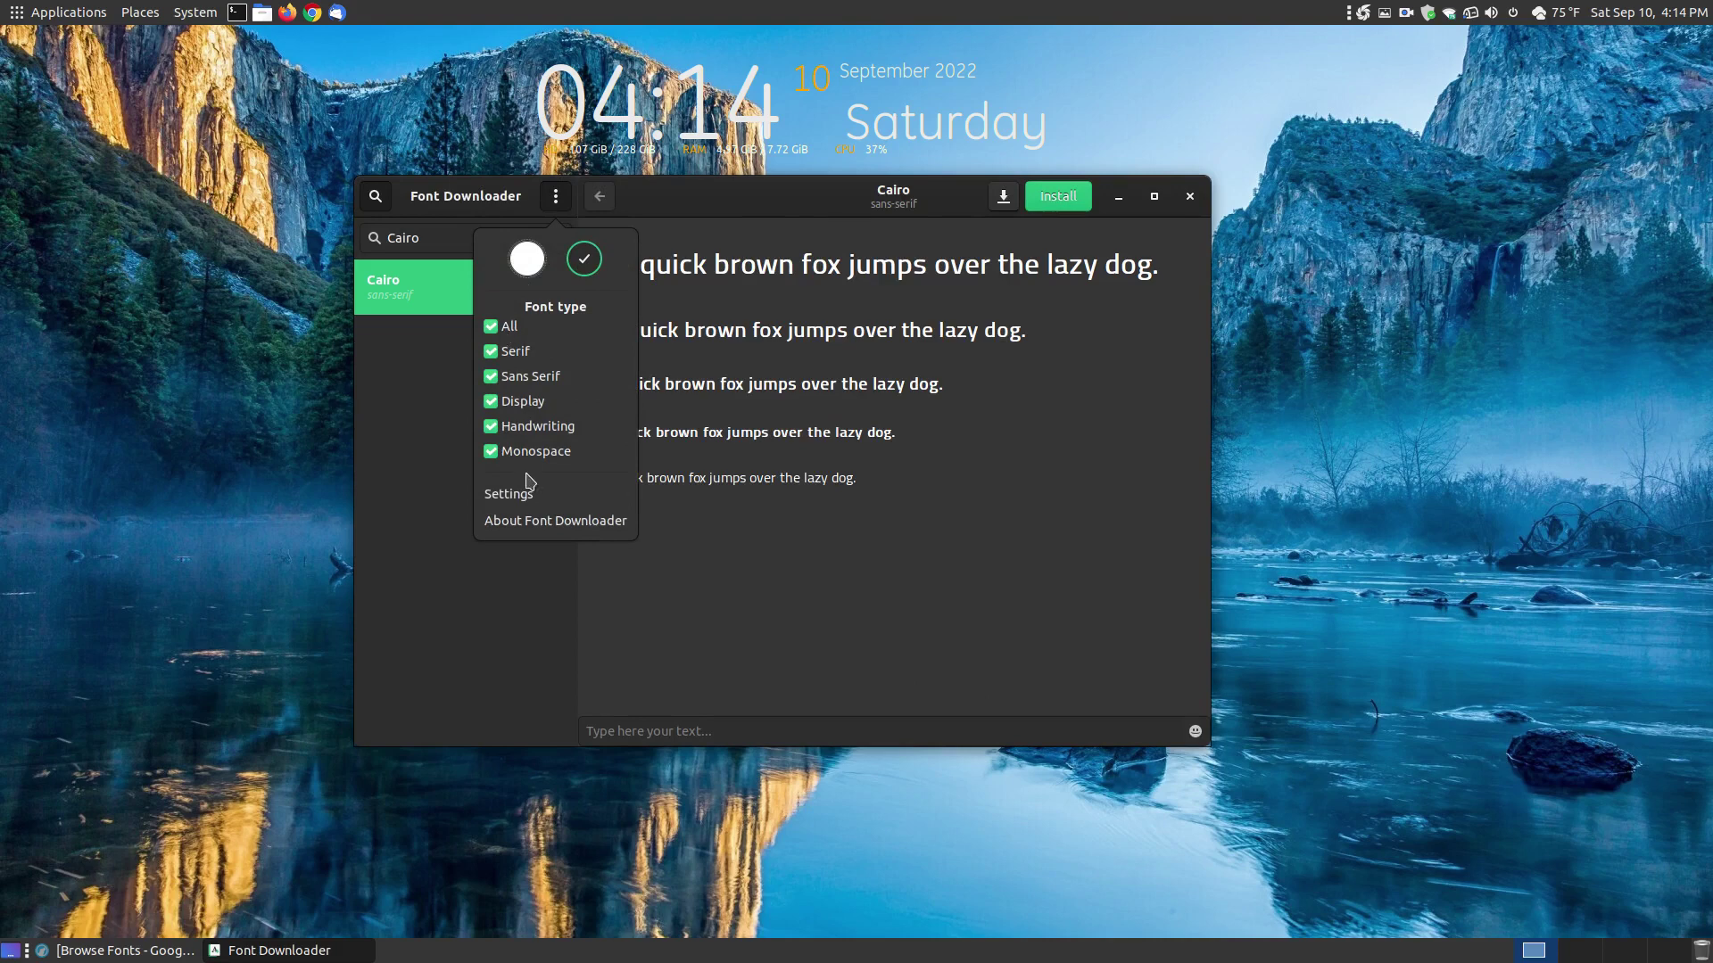
pyautogui.click(583, 522)
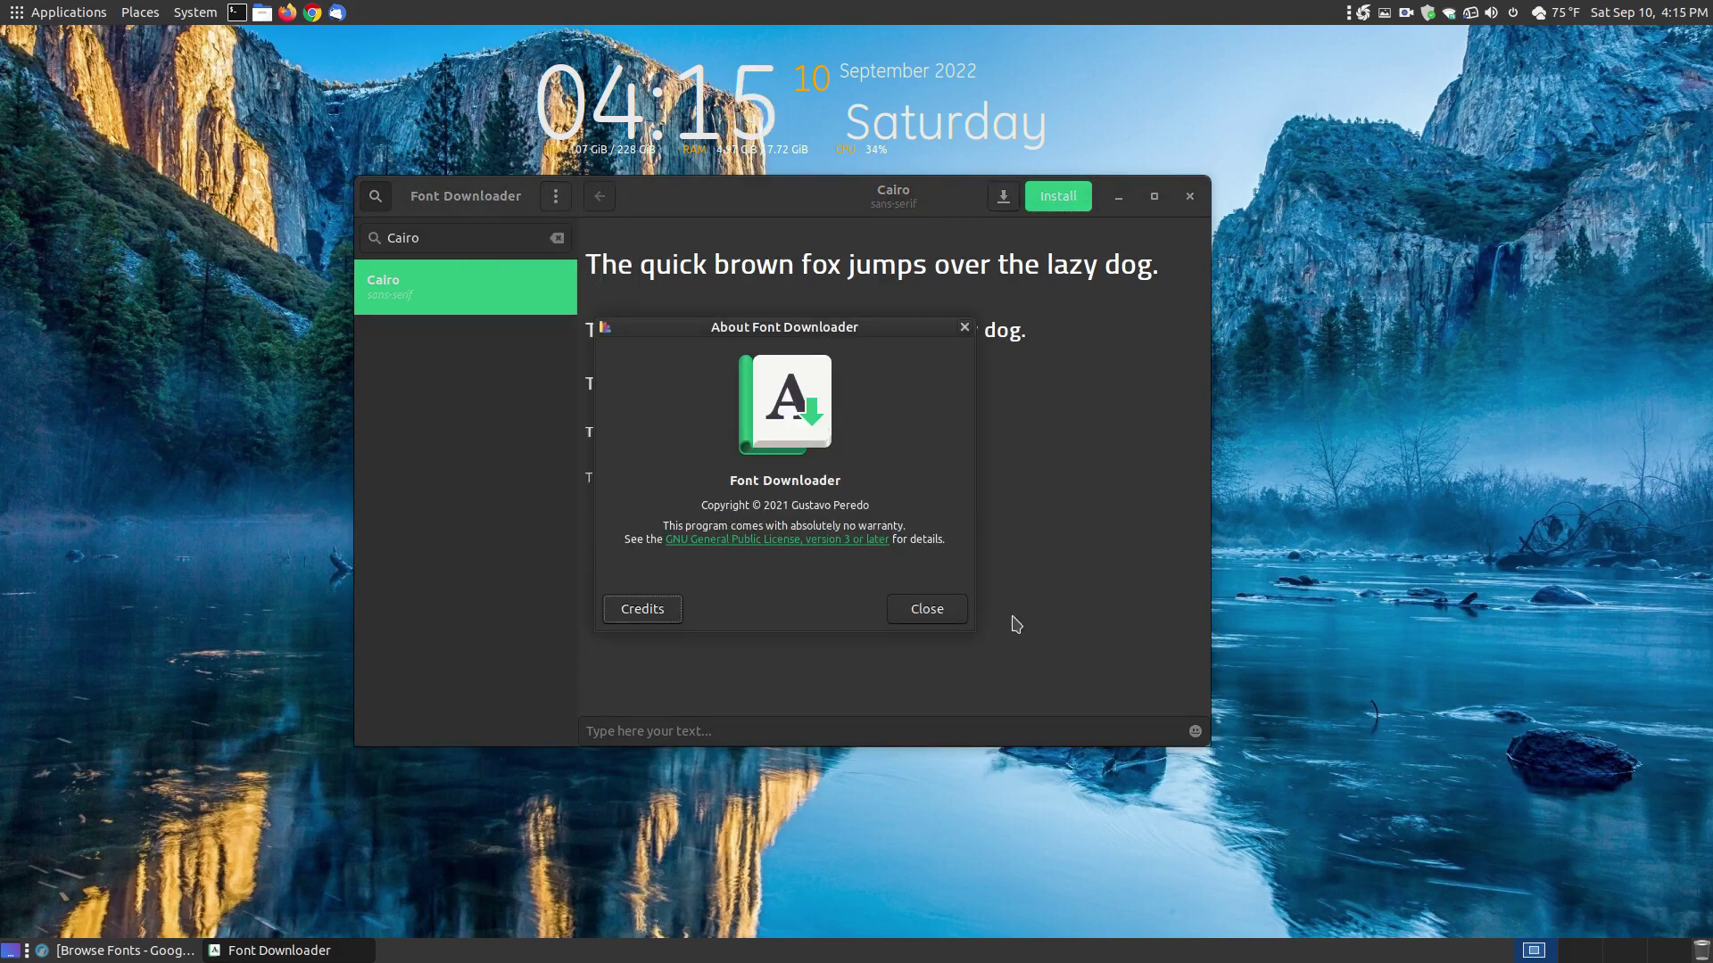
pyautogui.click(964, 328)
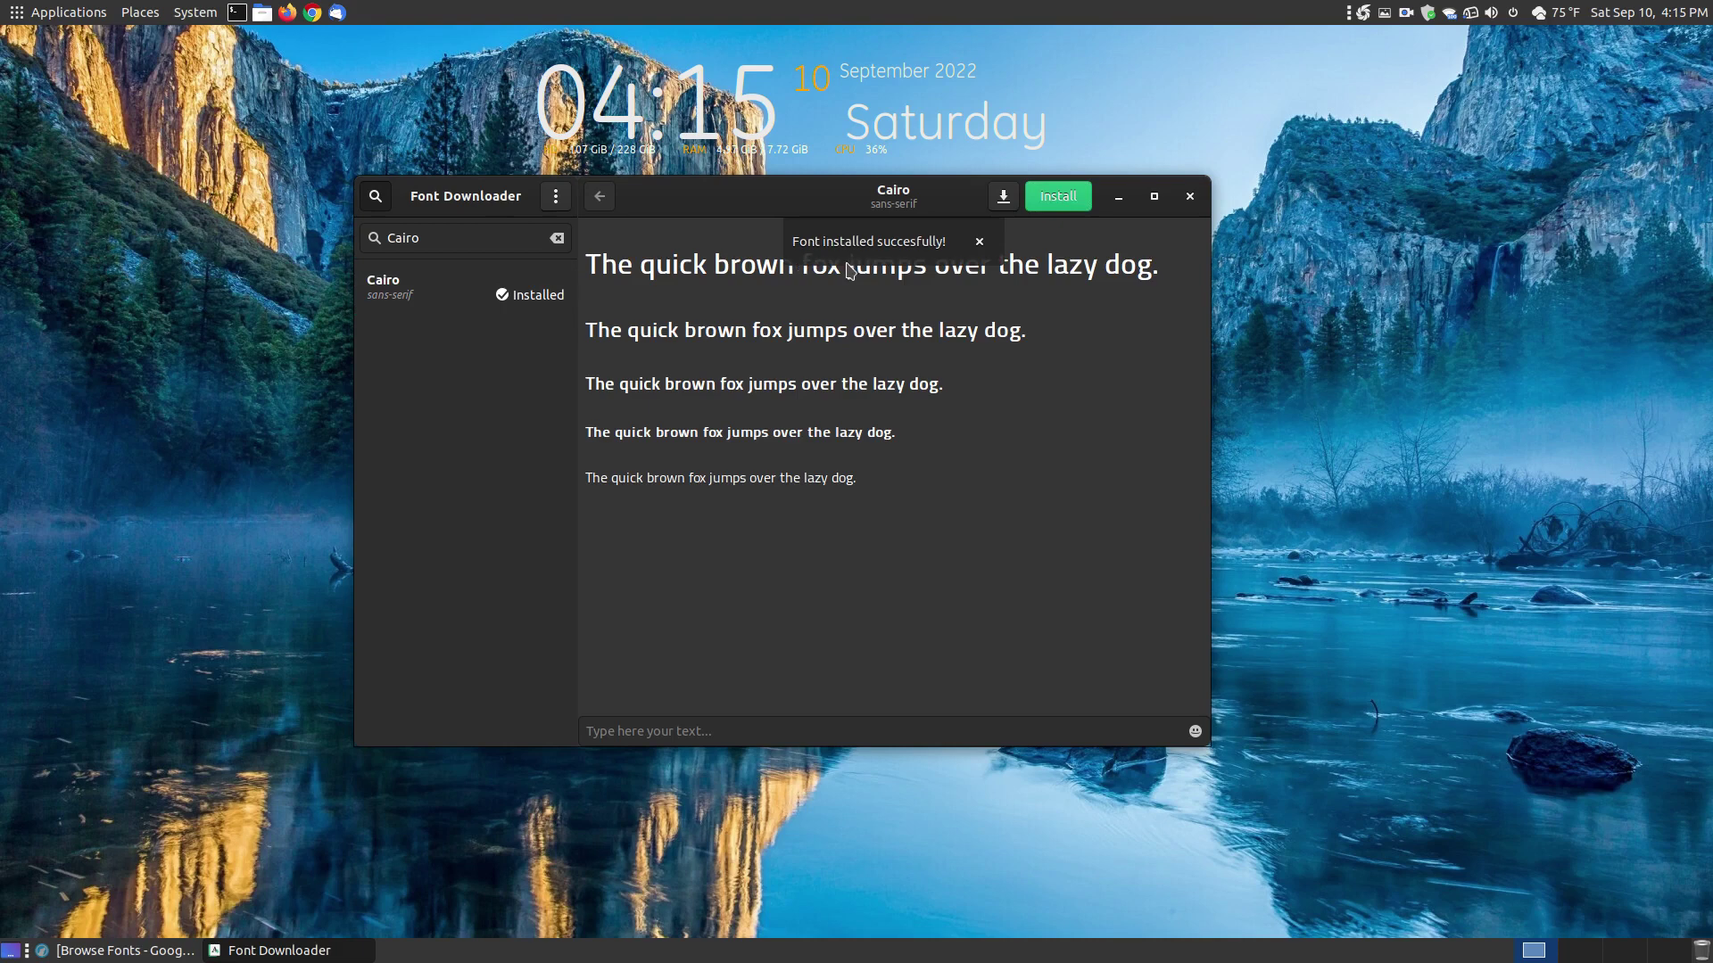
# Step: Dismiss the font installation message and start LibreOffice 7.4 Writer with a blank document
pyautogui.click(985, 248)
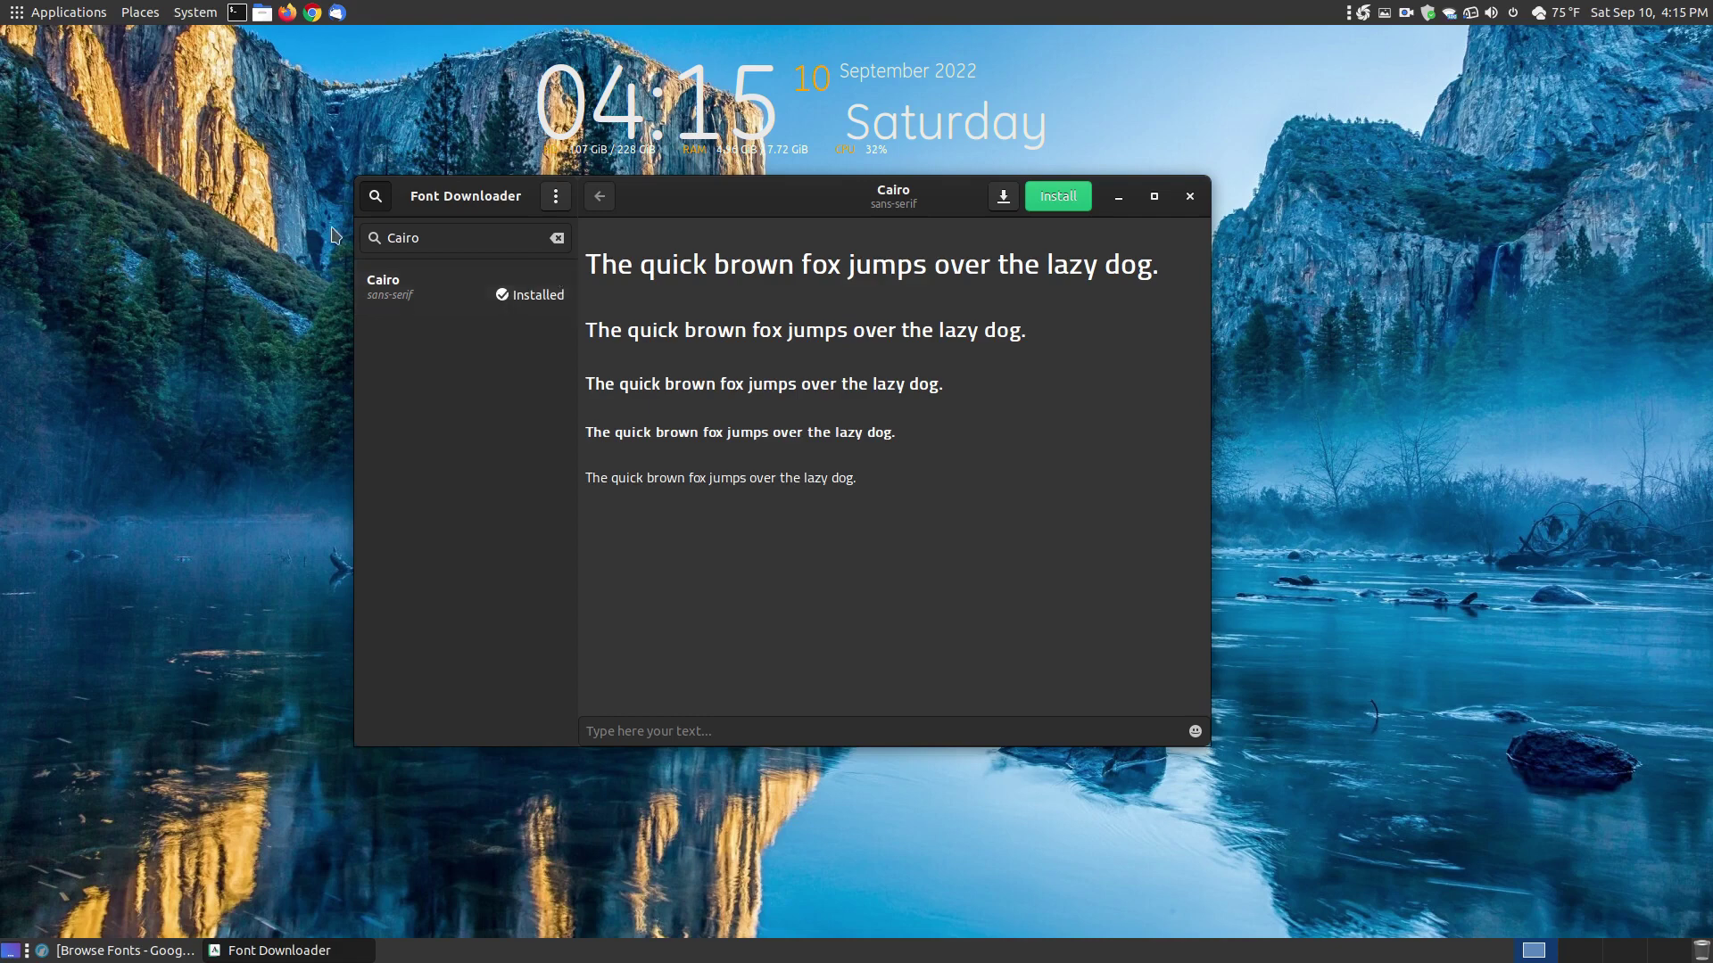
pyautogui.click(48, 17)
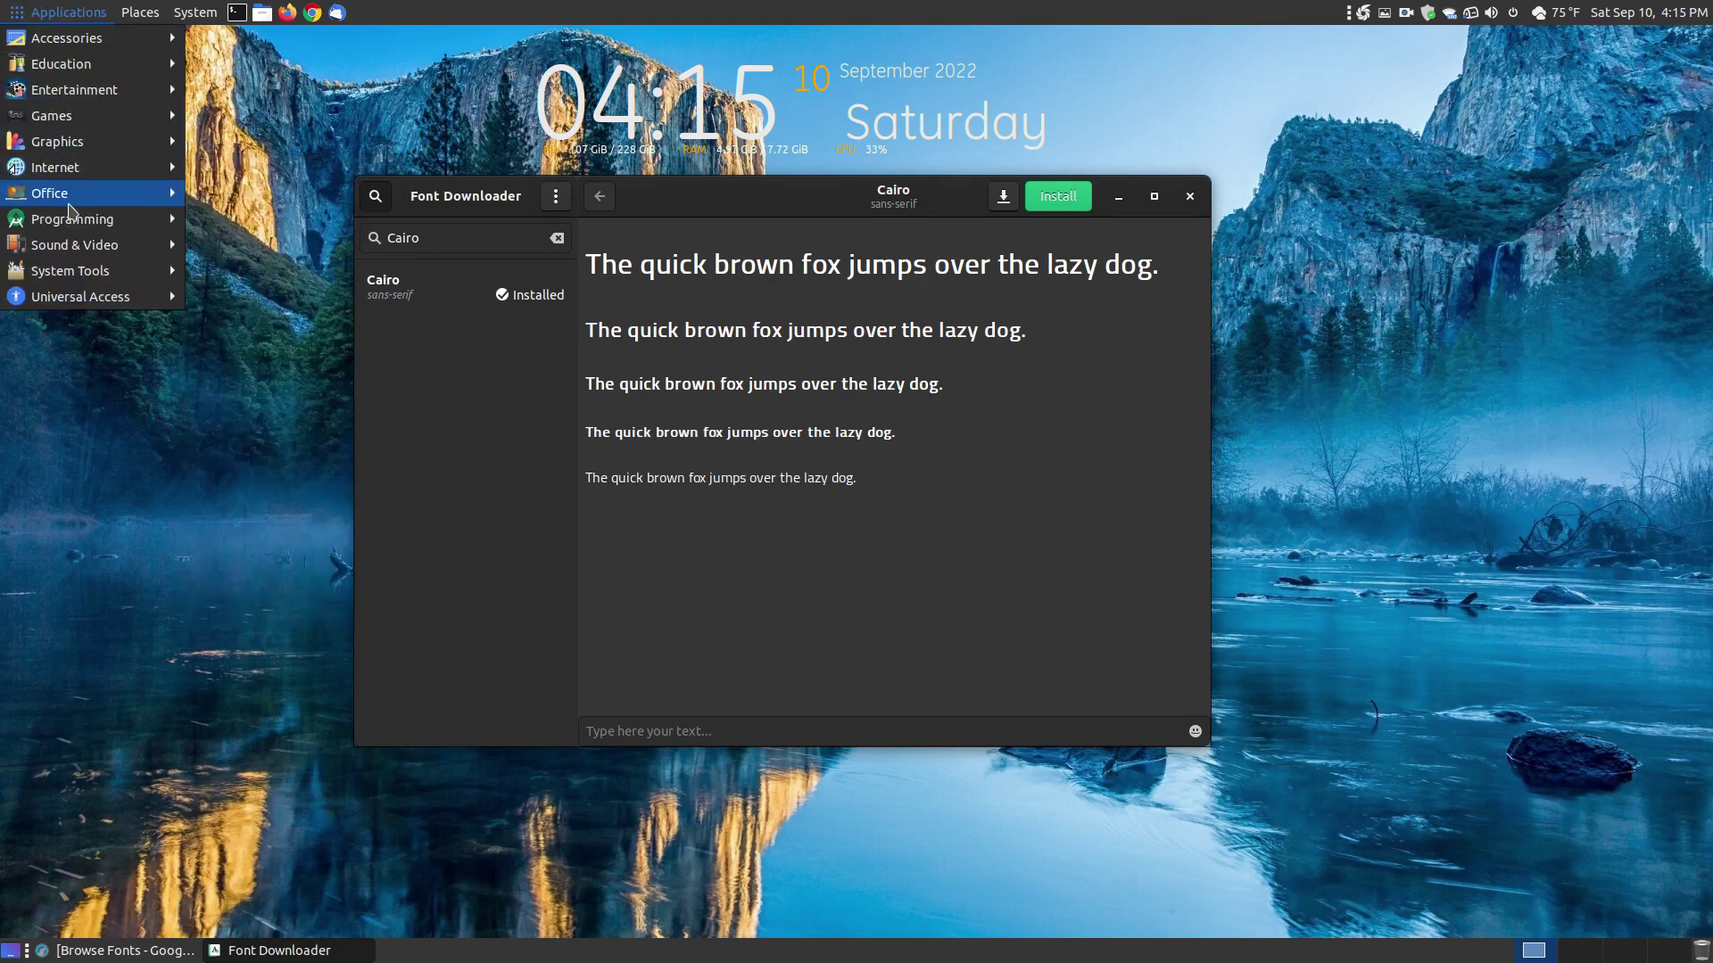
pyautogui.moveTo(169, 194)
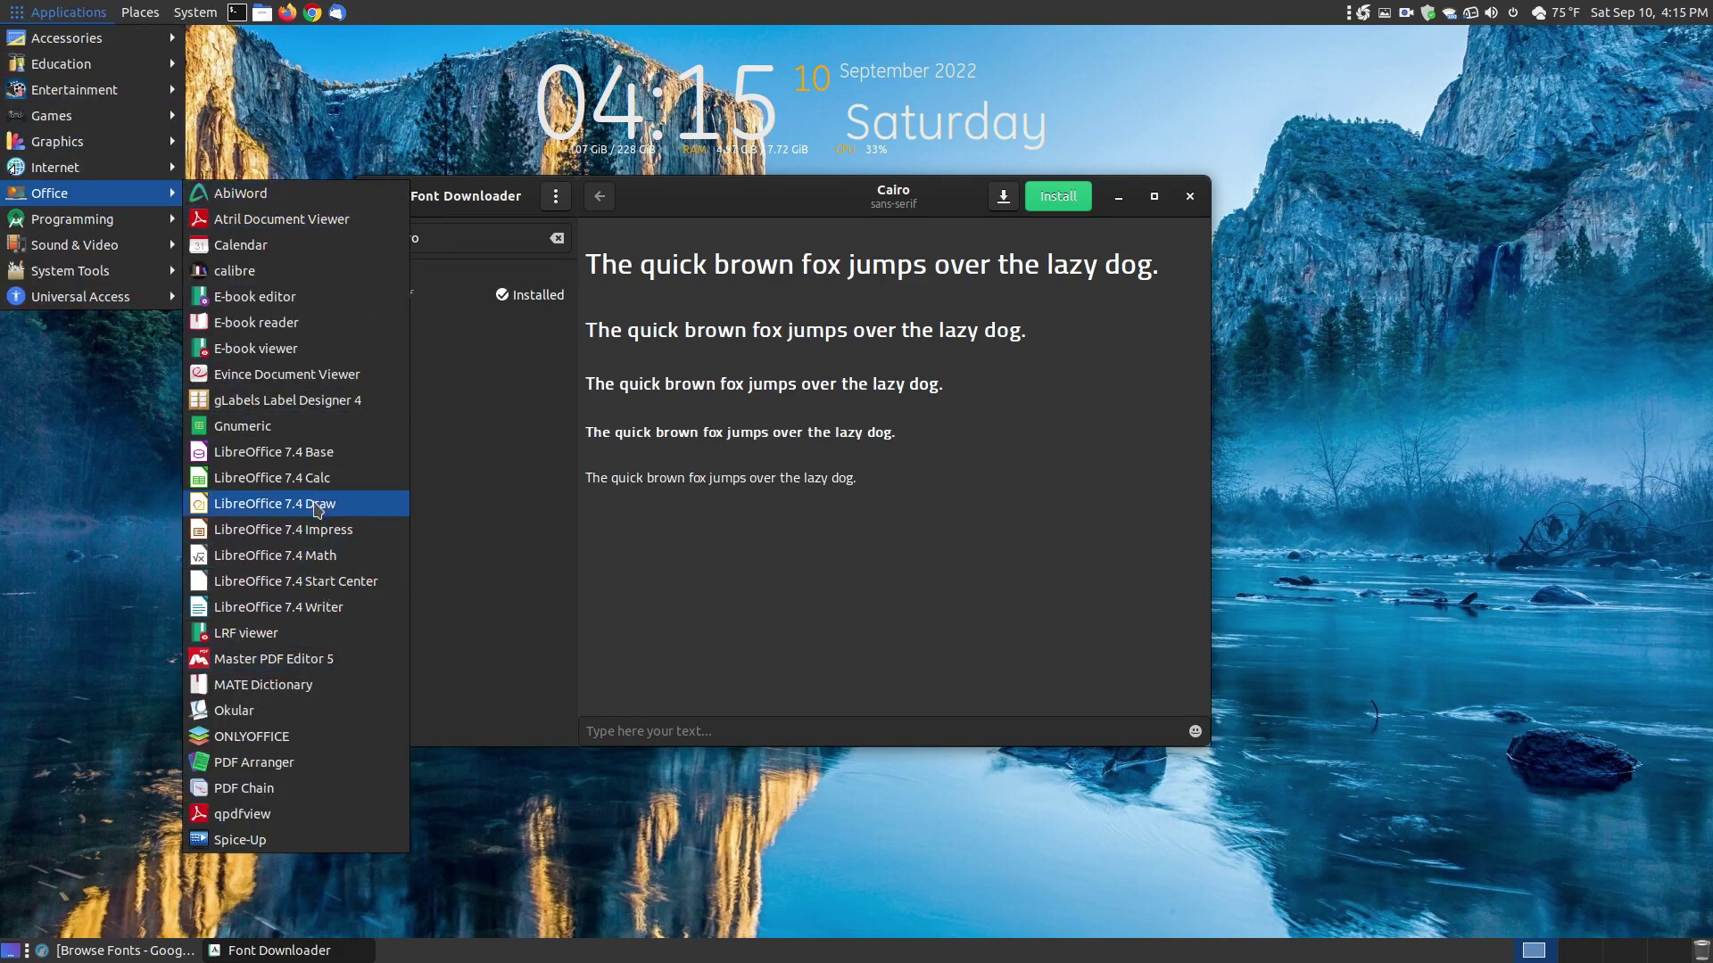
pyautogui.click(332, 614)
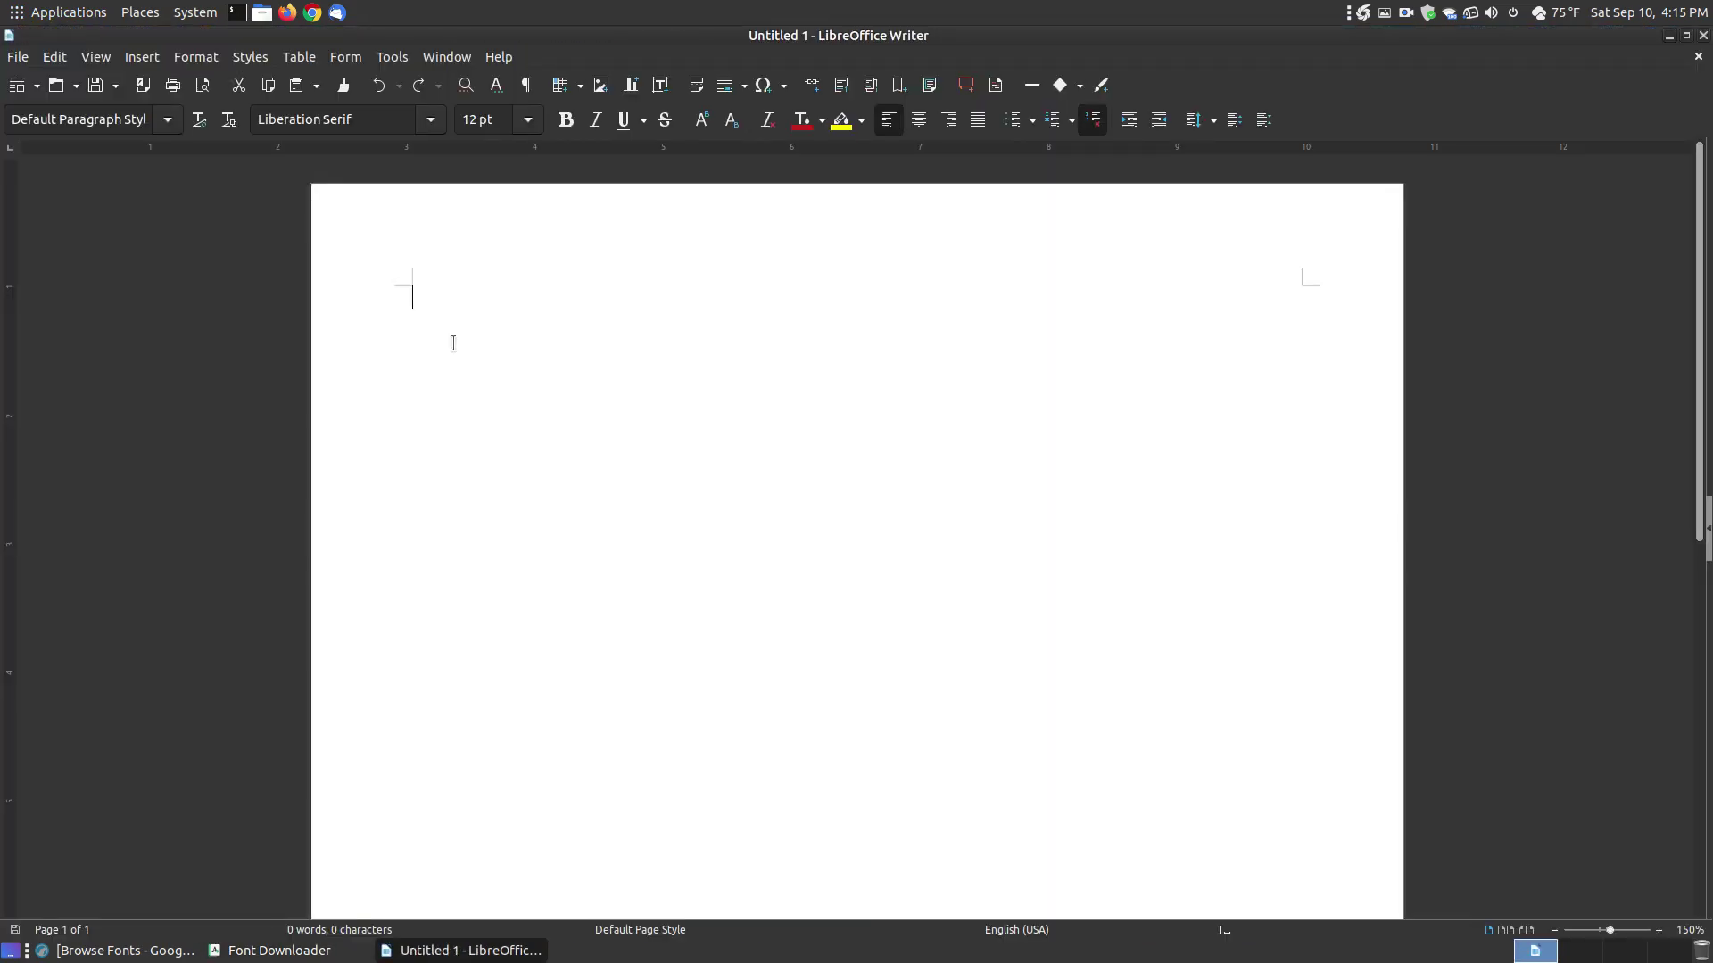
# Step: Set the blank document's text font to Cairo
pyautogui.click(433, 122)
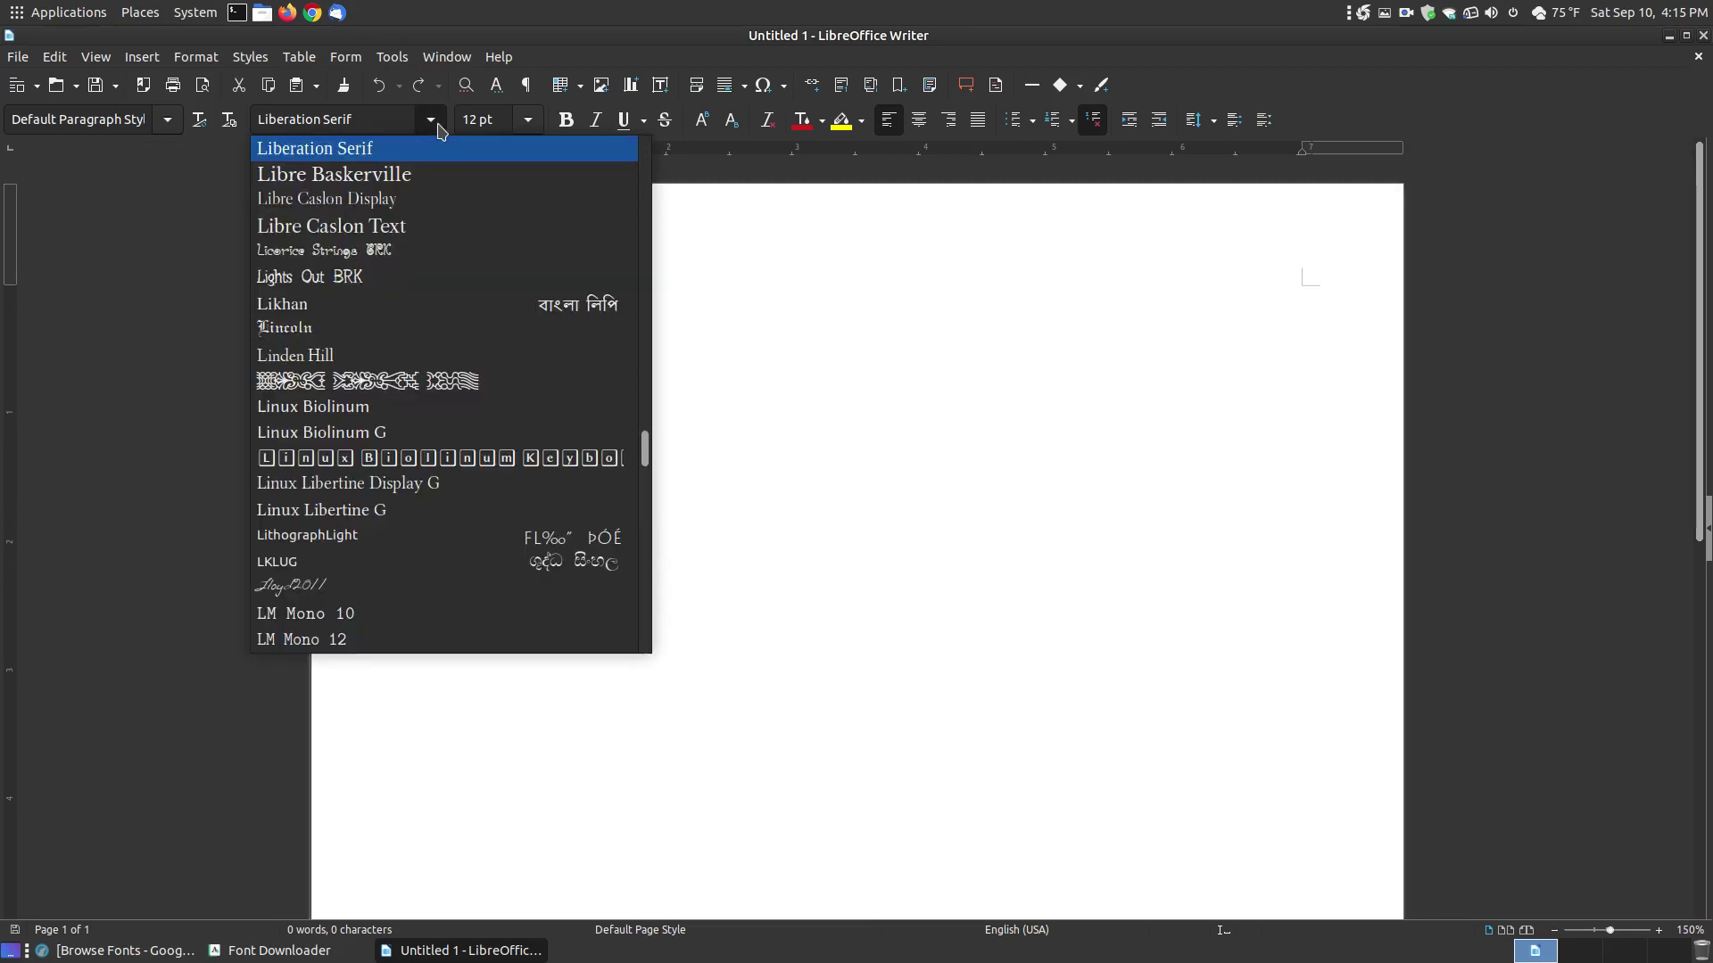
pyautogui.click(648, 298)
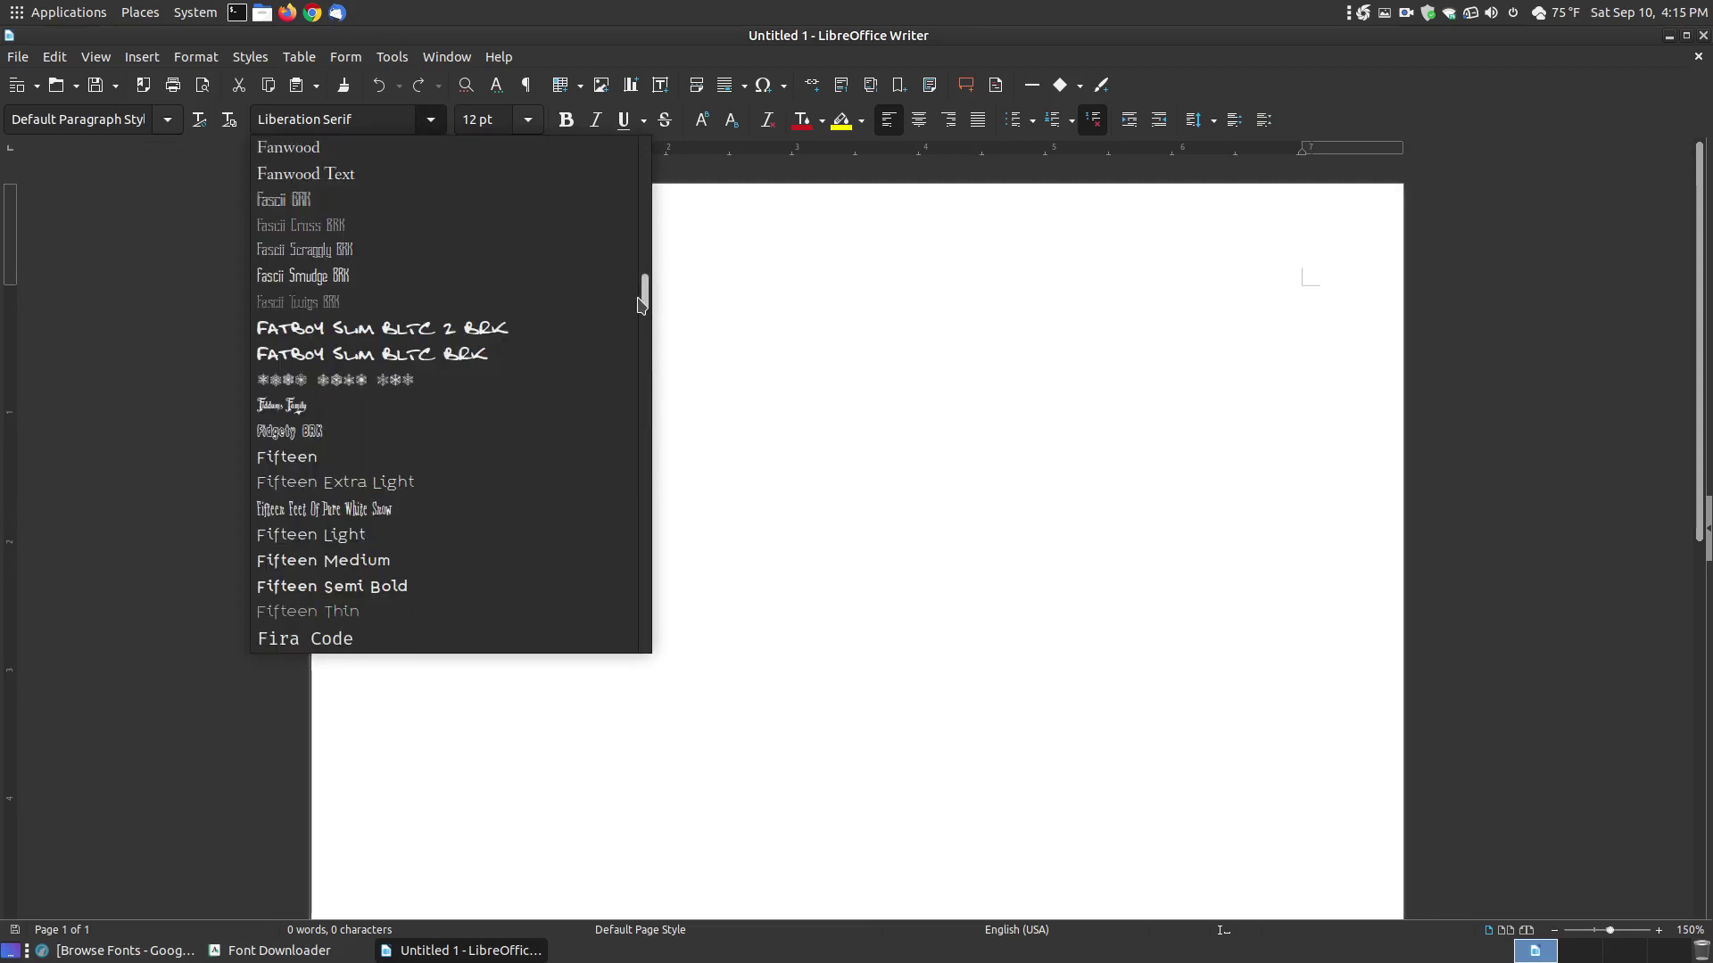
pyautogui.scroll(15, 547, 237)
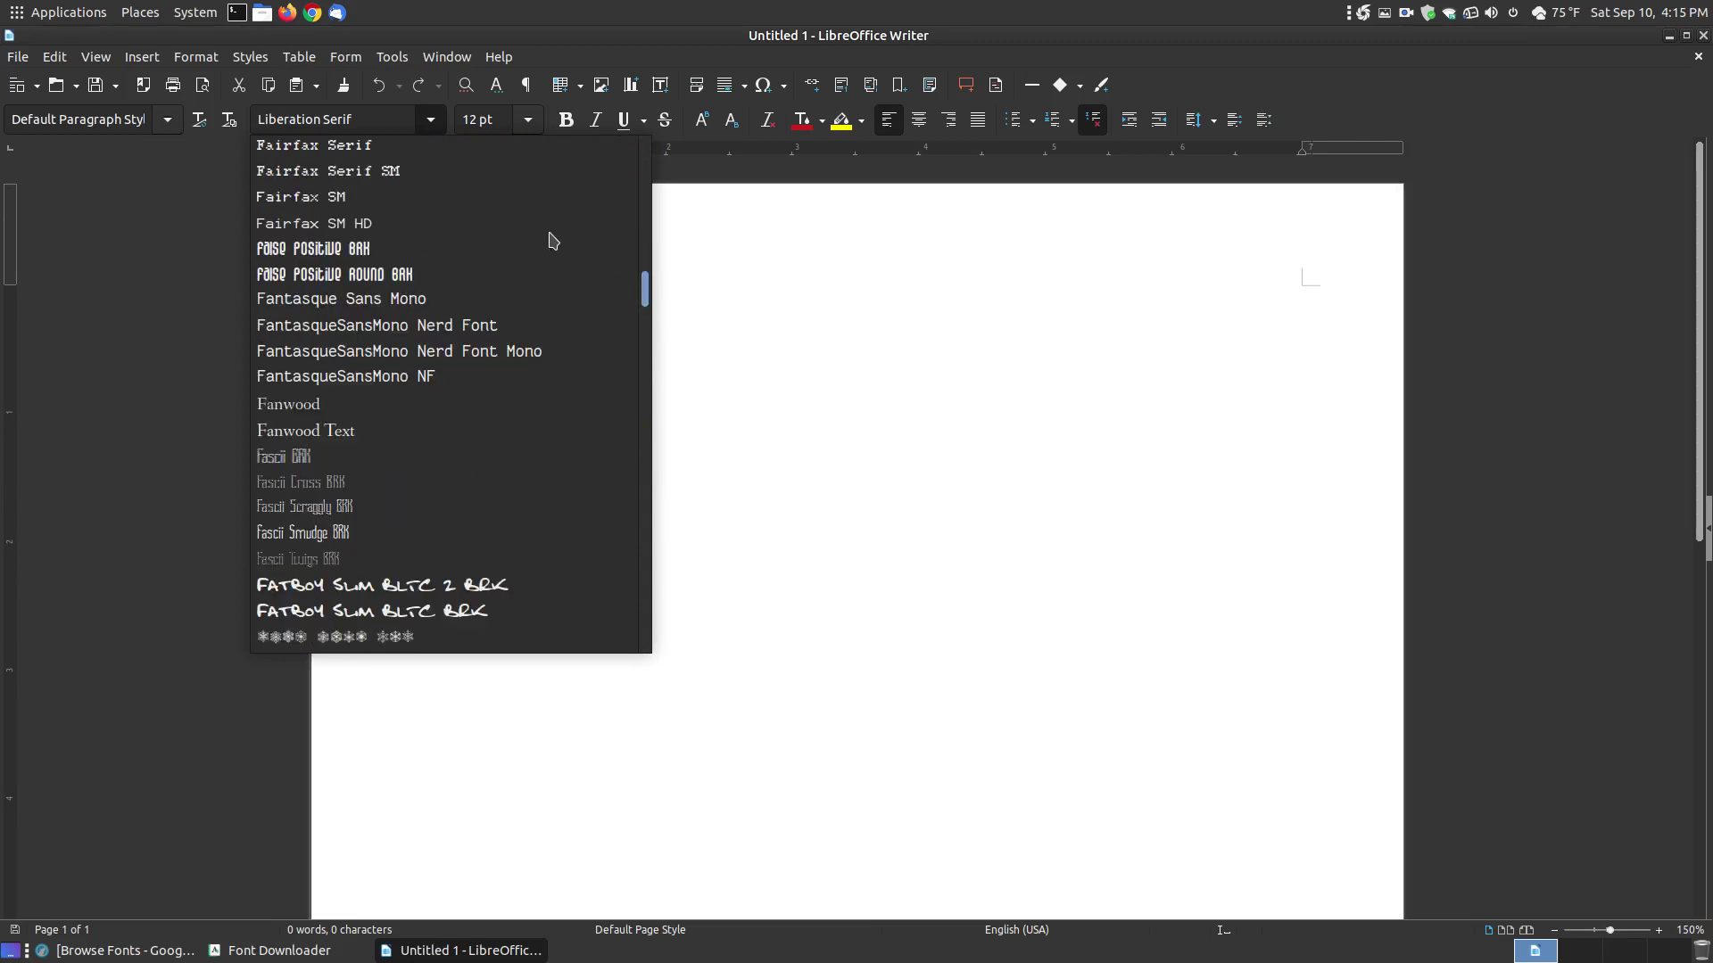
pyautogui.scroll(10, 538, 240)
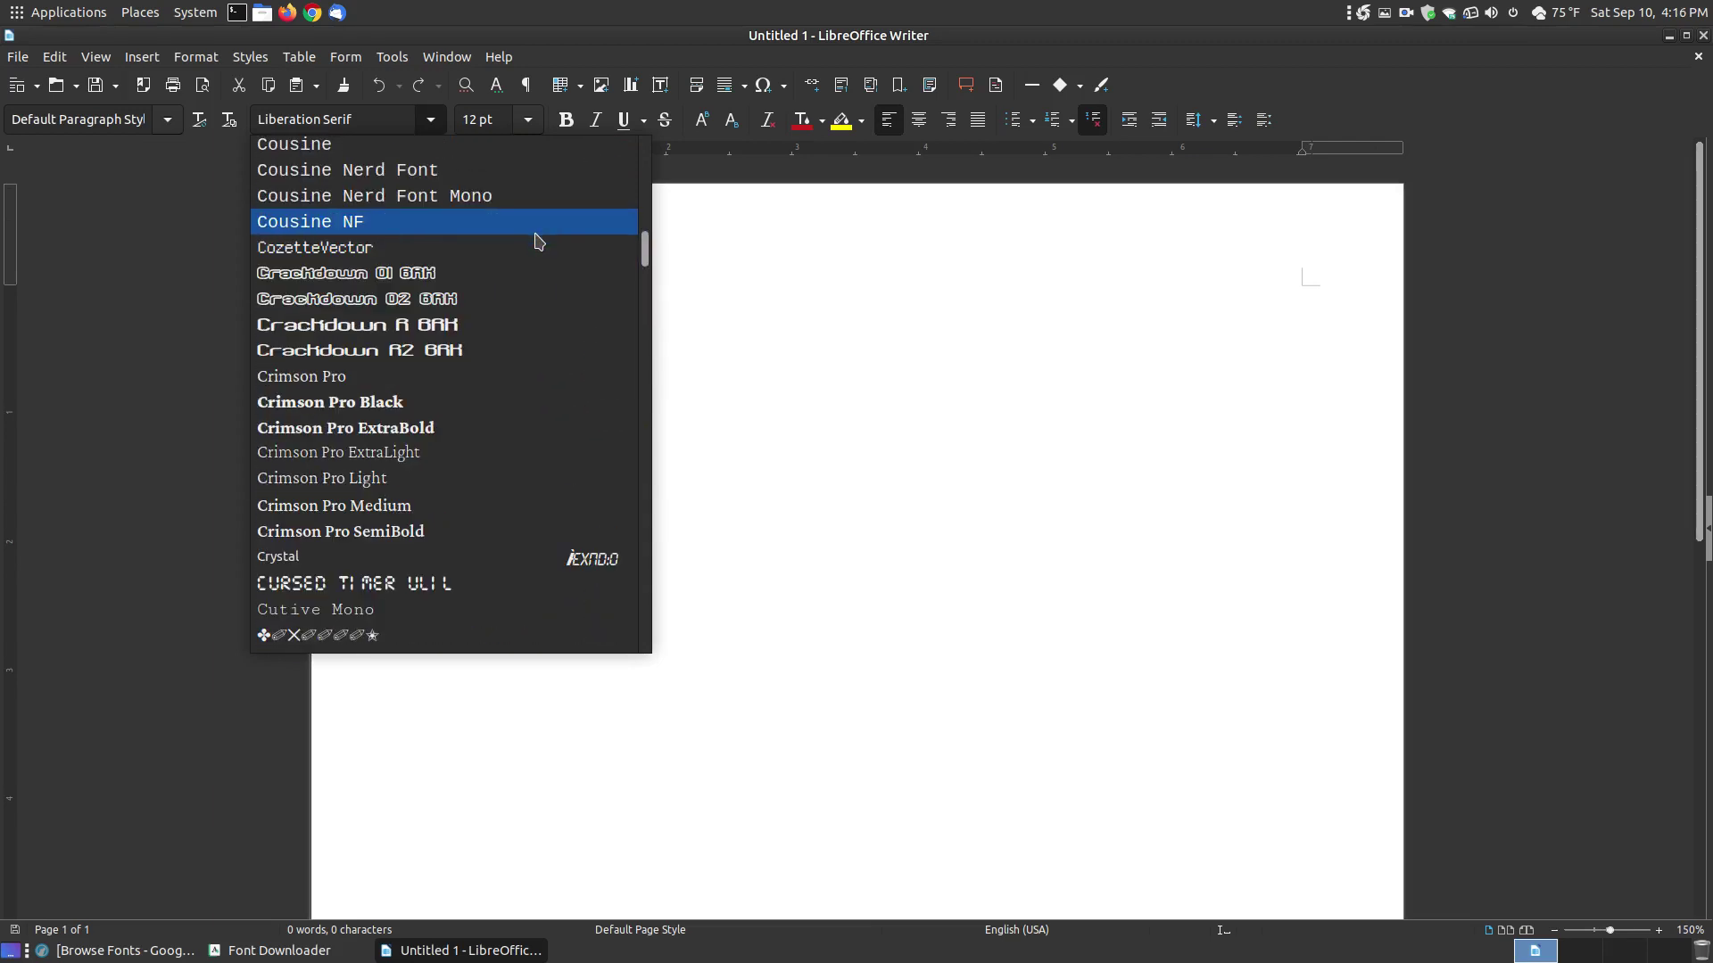
pyautogui.scroll(12, 538, 241)
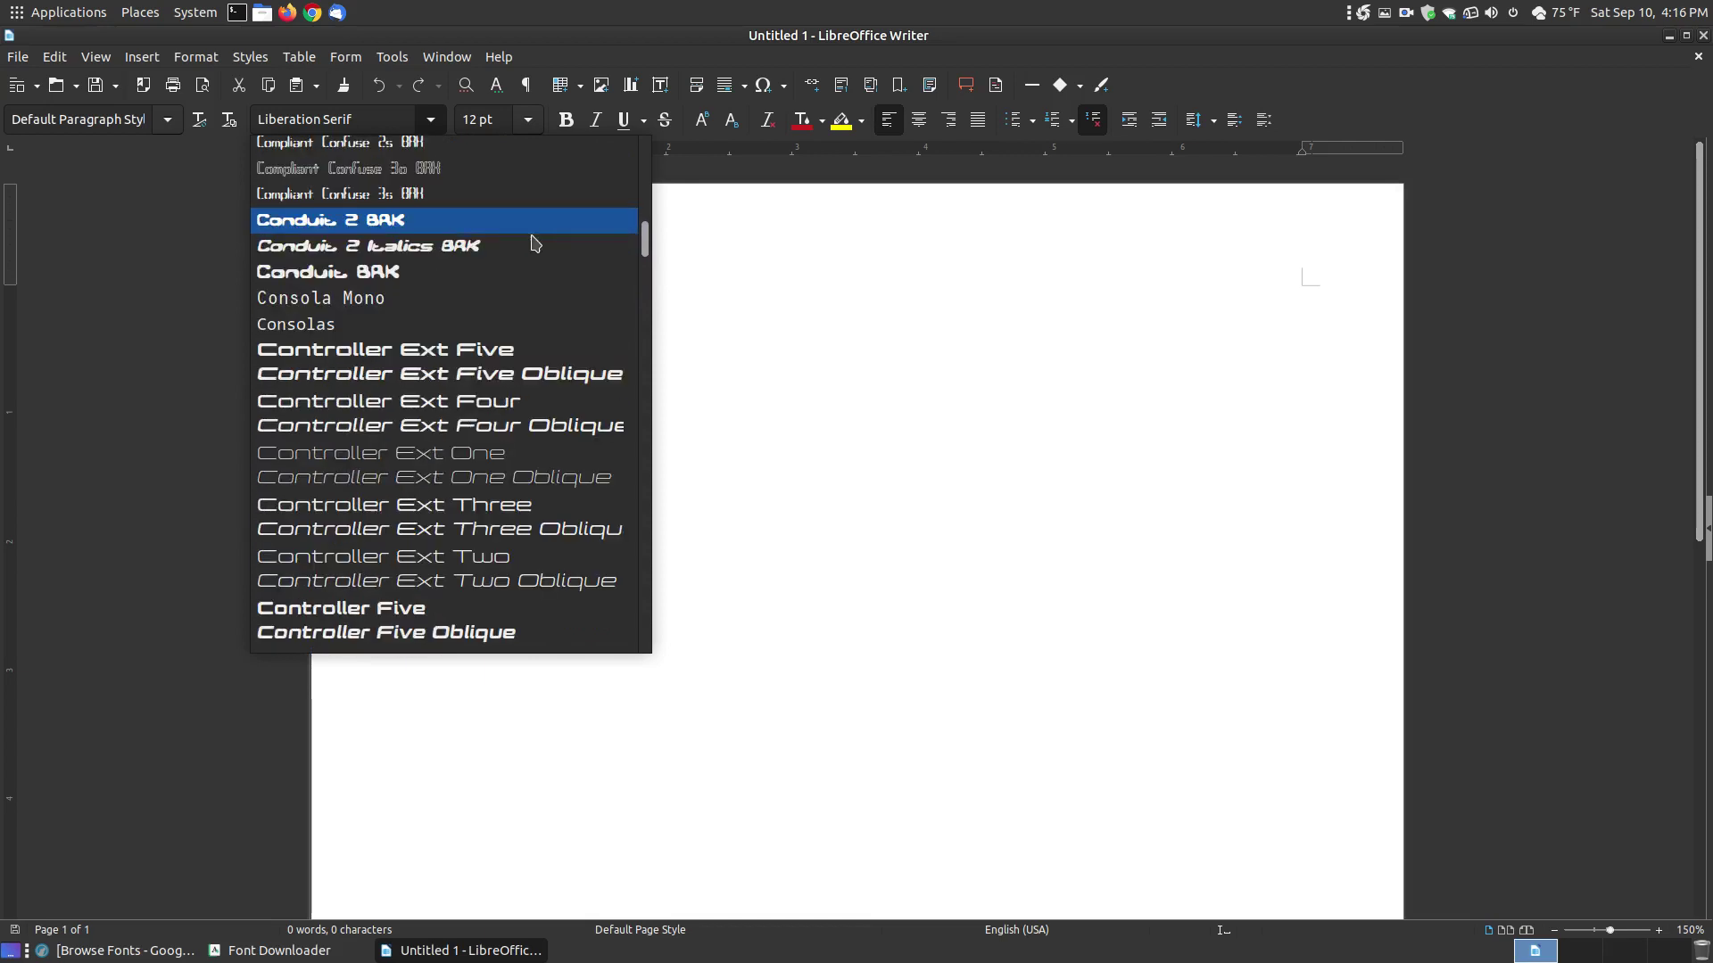
pyautogui.scroll(10, 534, 242)
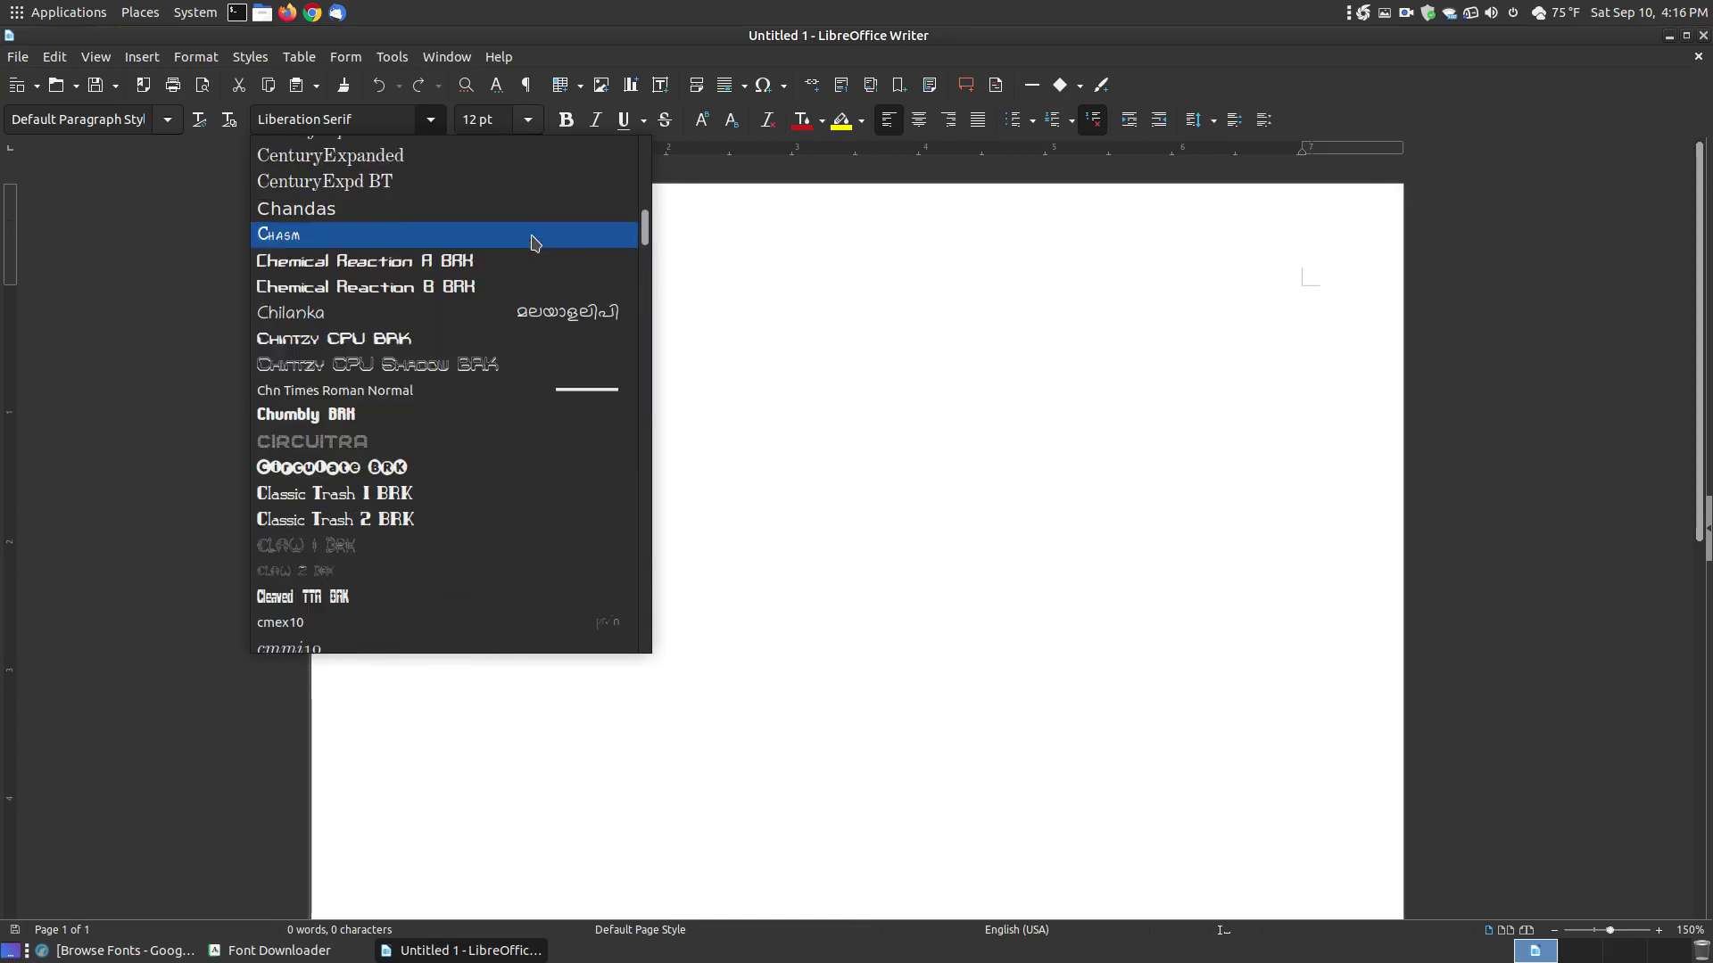
pyautogui.scroll(5, 533, 243)
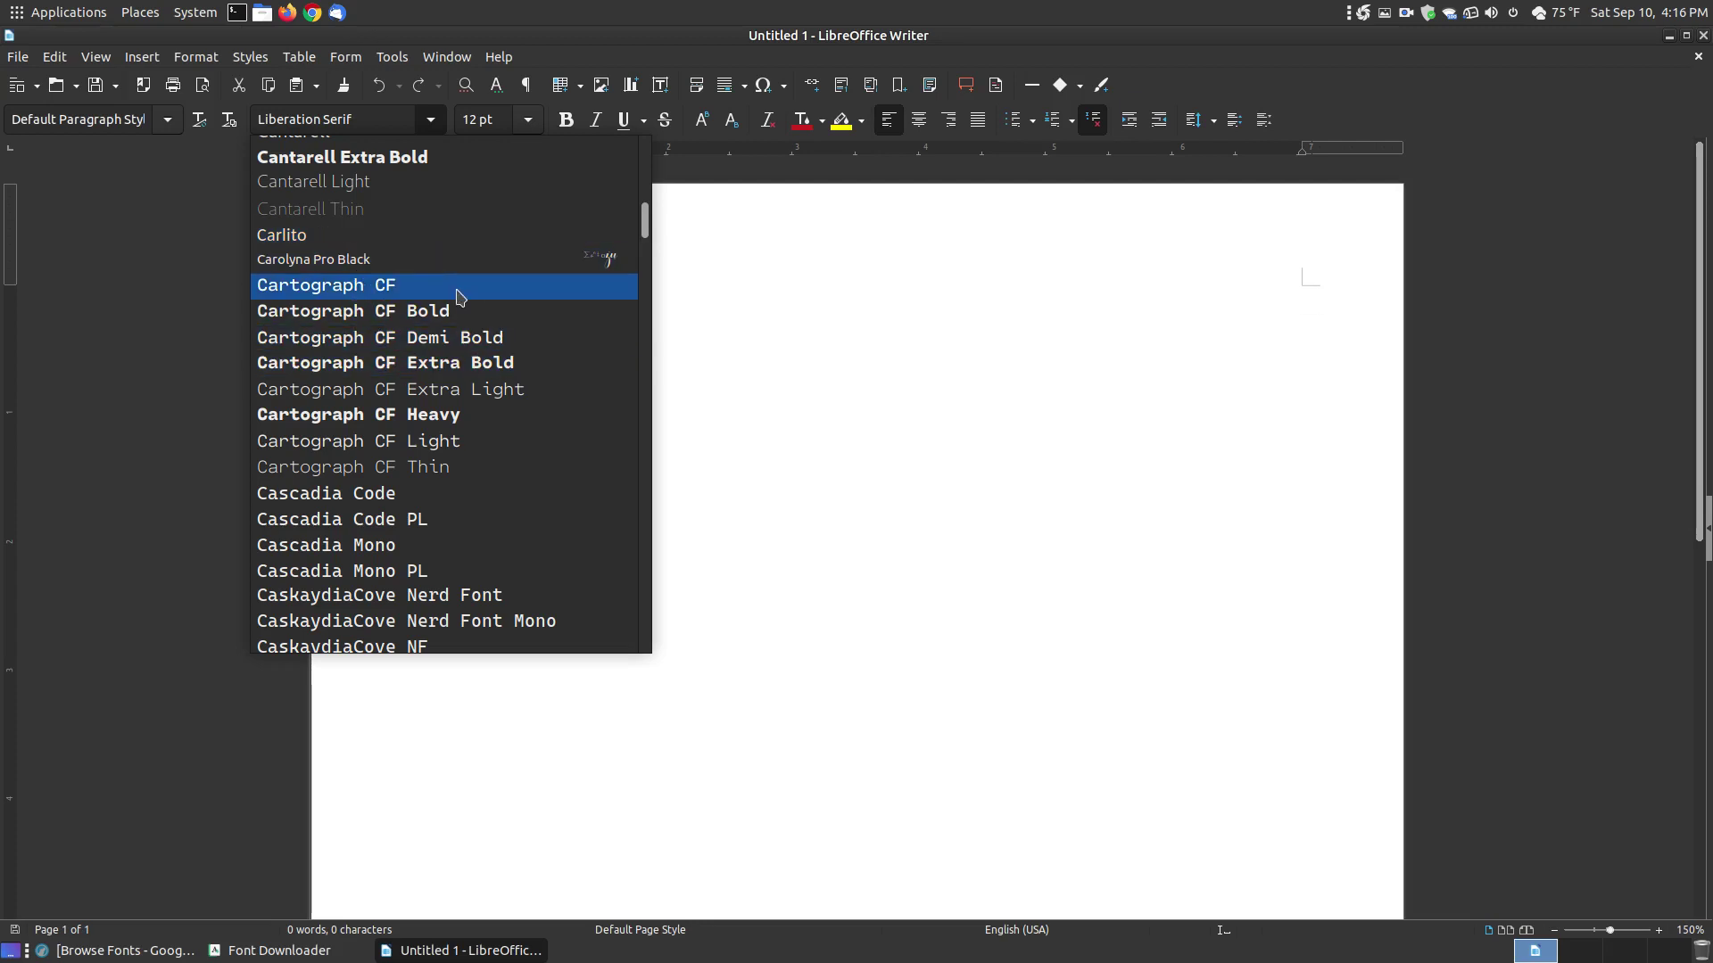
pyautogui.scroll(7, 460, 296)
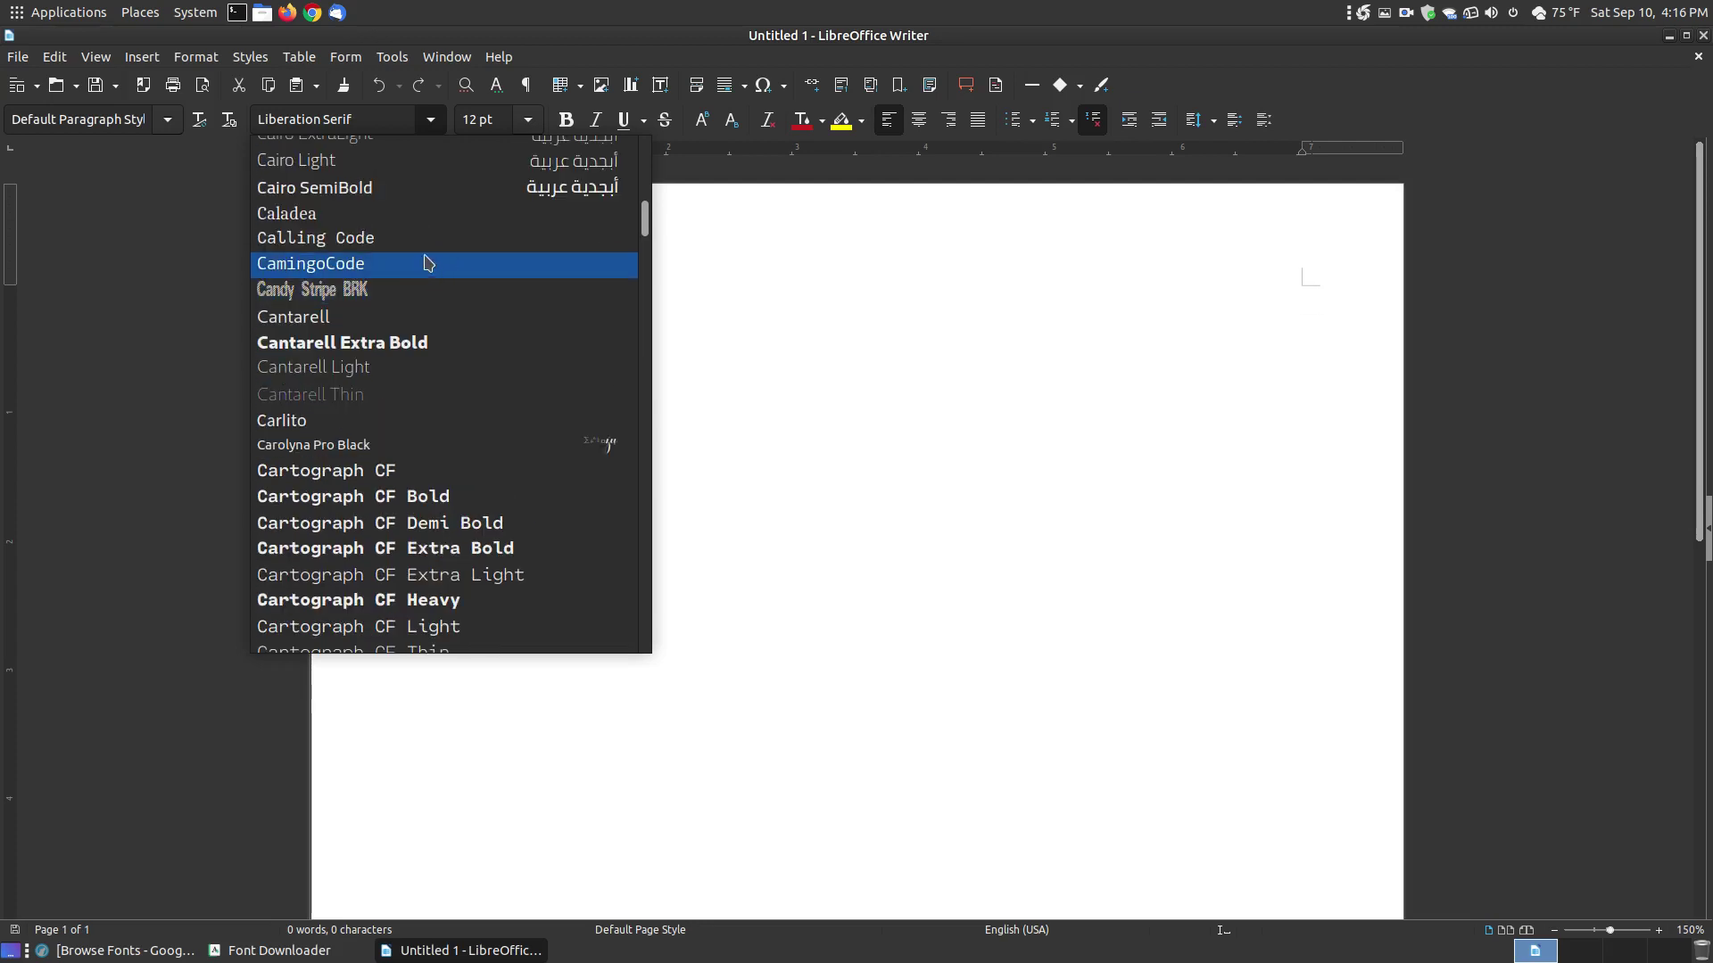
pyautogui.scroll(5, 398, 225)
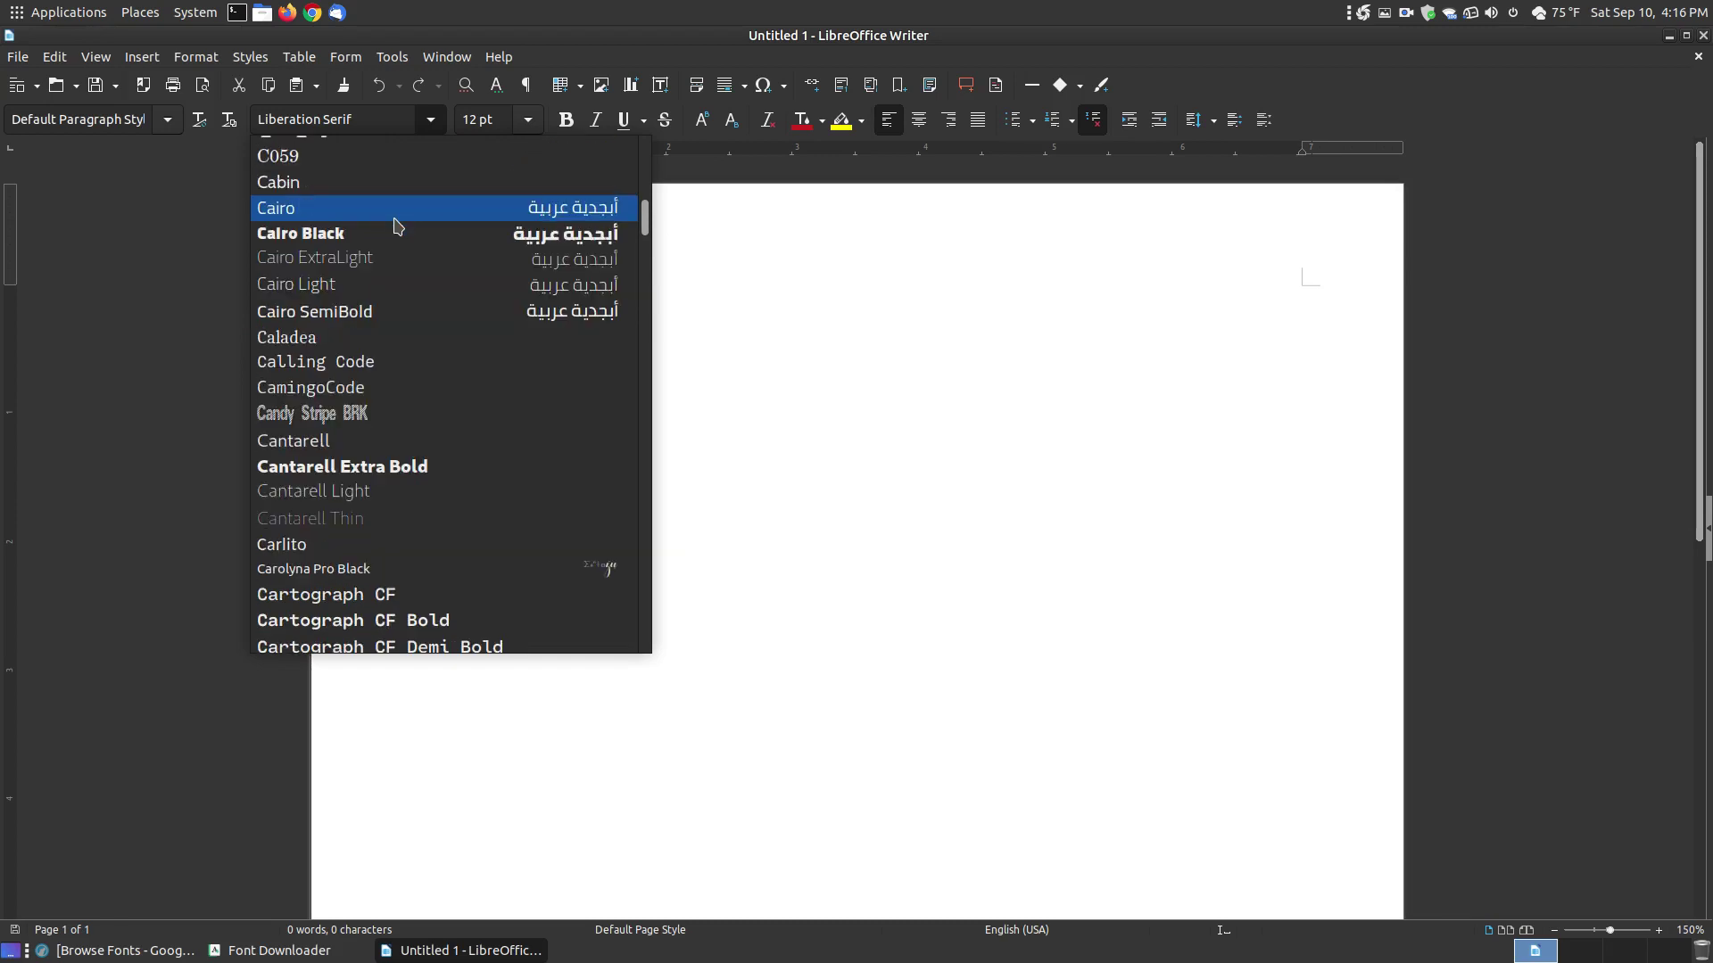
pyautogui.click(311, 219)
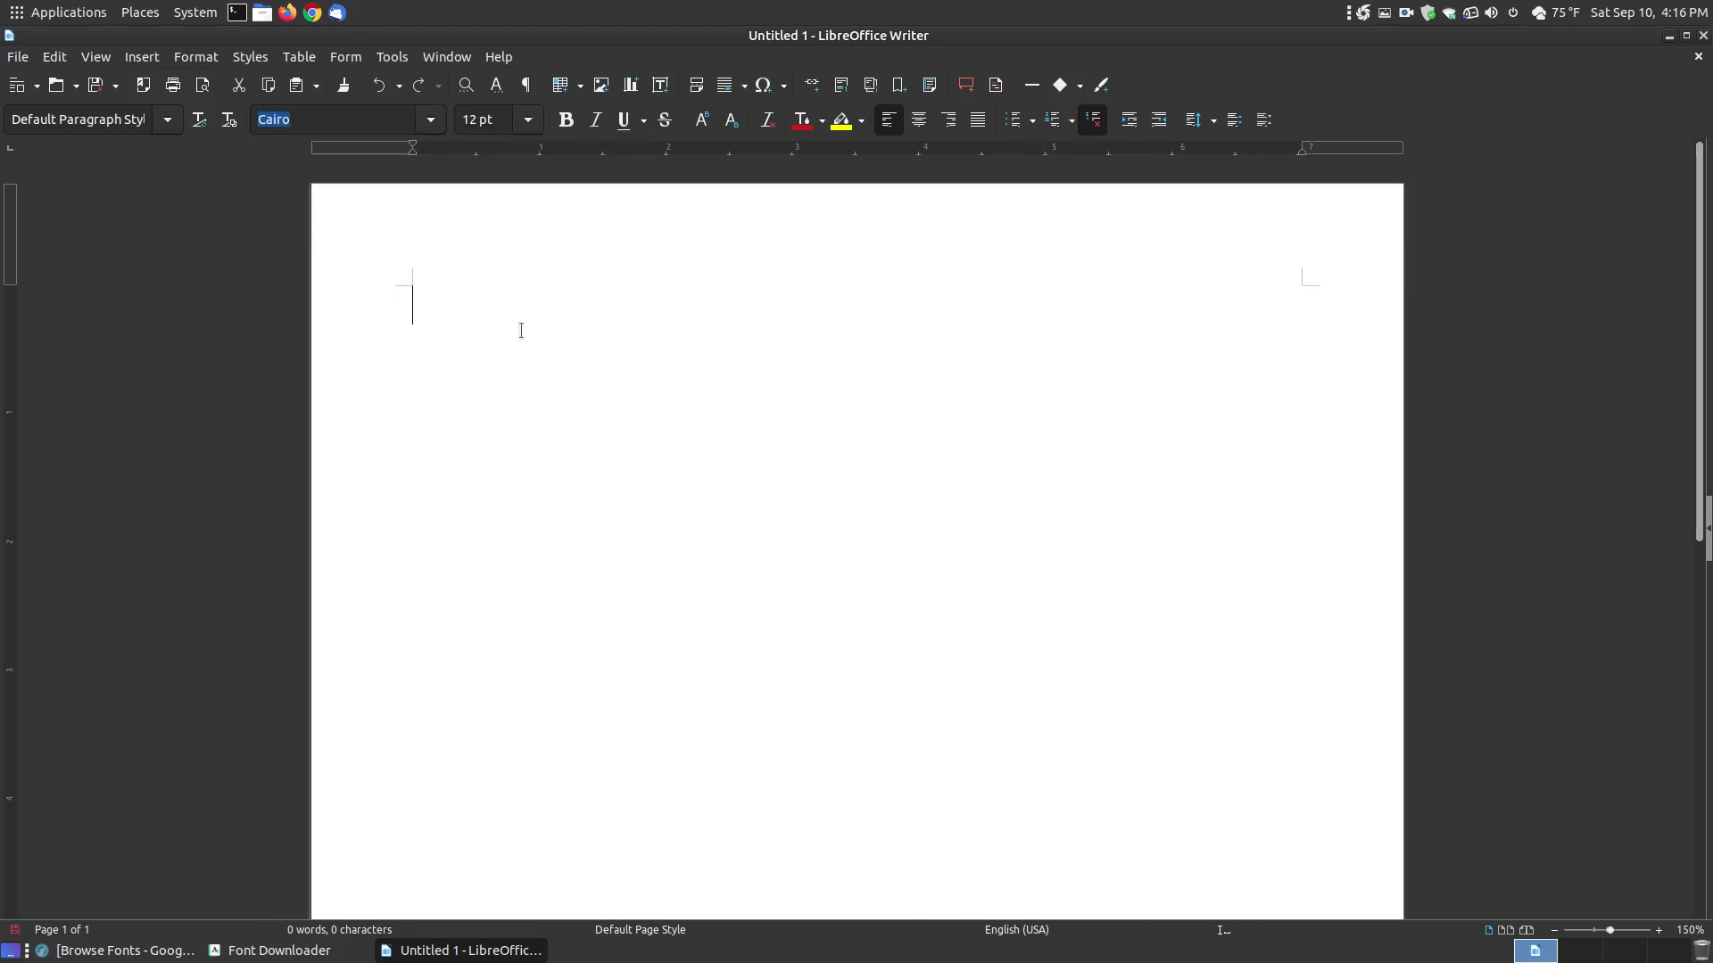
# Step: Write the sentence "This is an example of the Cairo font." in the document
pyautogui.write('his')
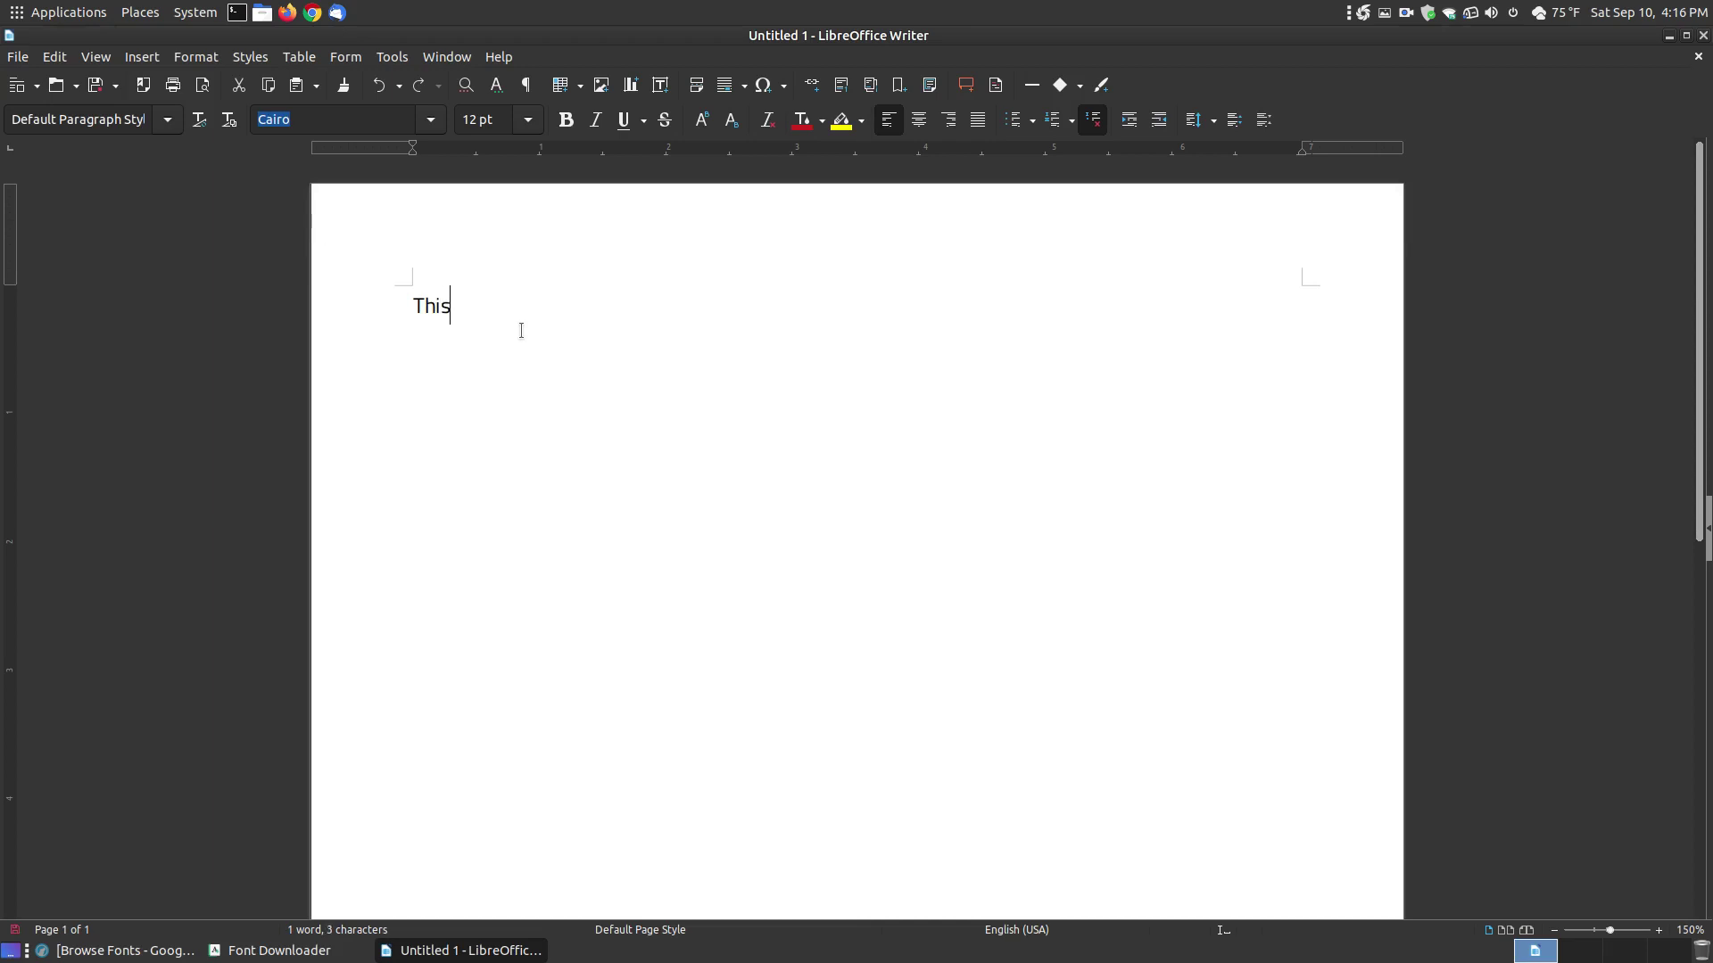
pyautogui.write(' is an example of the Cai')
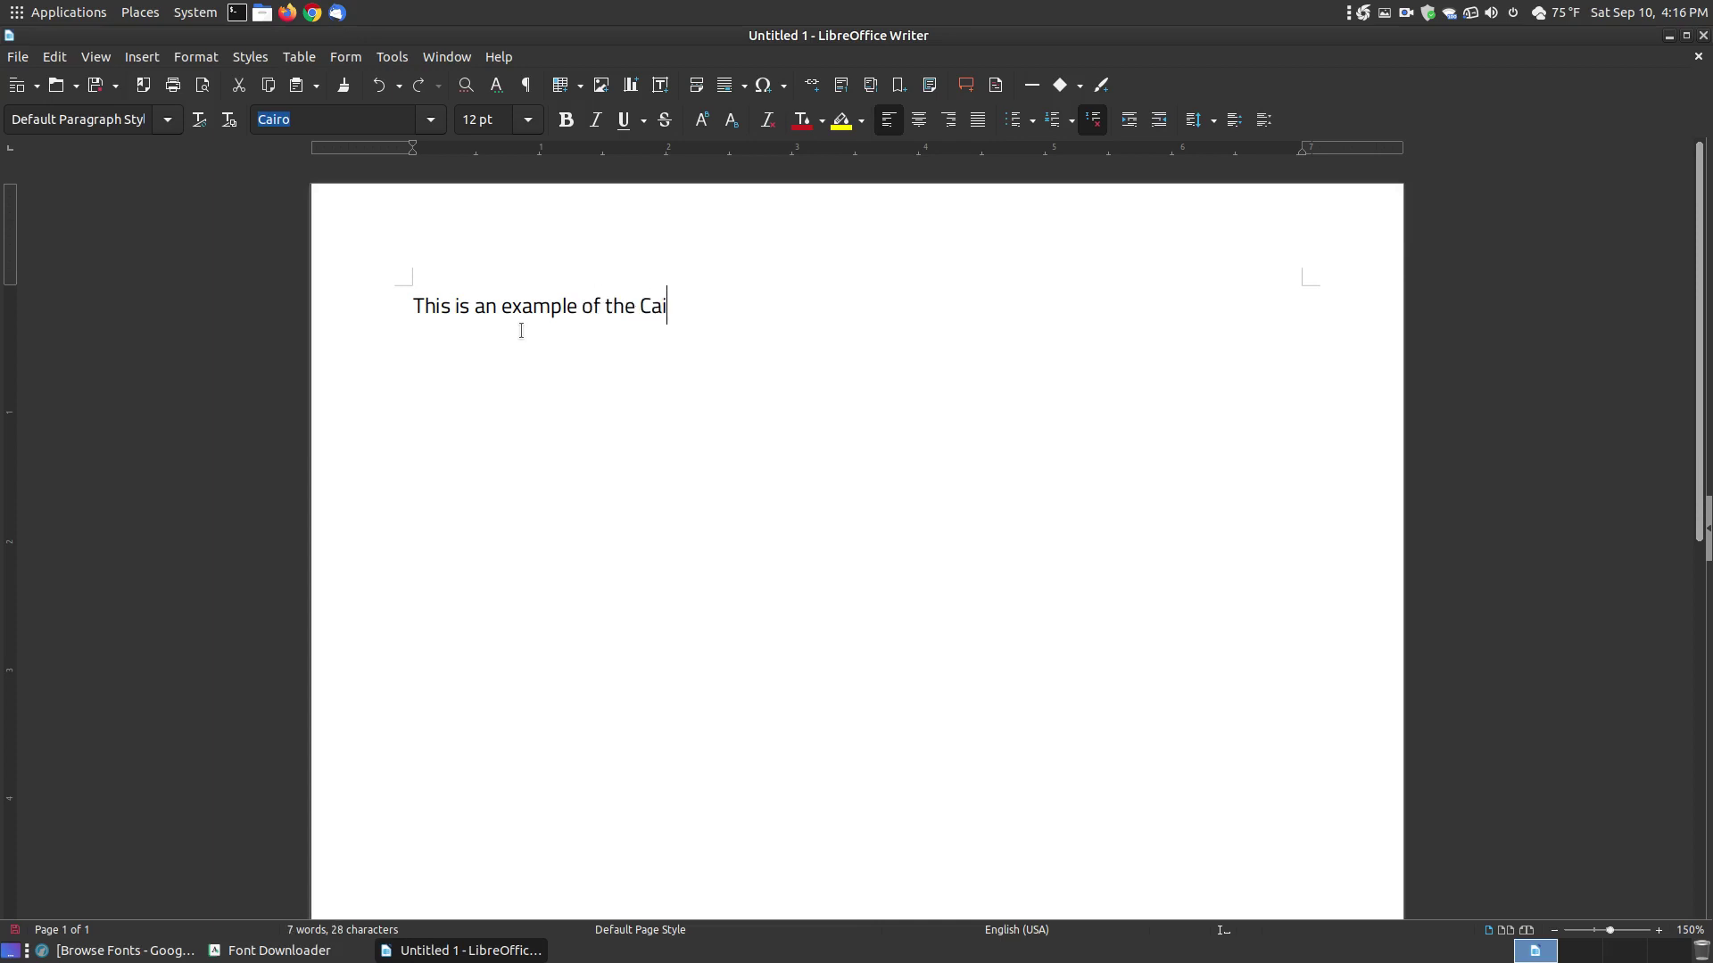
pyautogui.write('ont.')
# Step: Set the whole Cairo example sentence to 28 pt and make it bold
pyautogui.moveTo(763, 303); pyautogui.dragTo(361, 295)
pyautogui.click(538, 125)
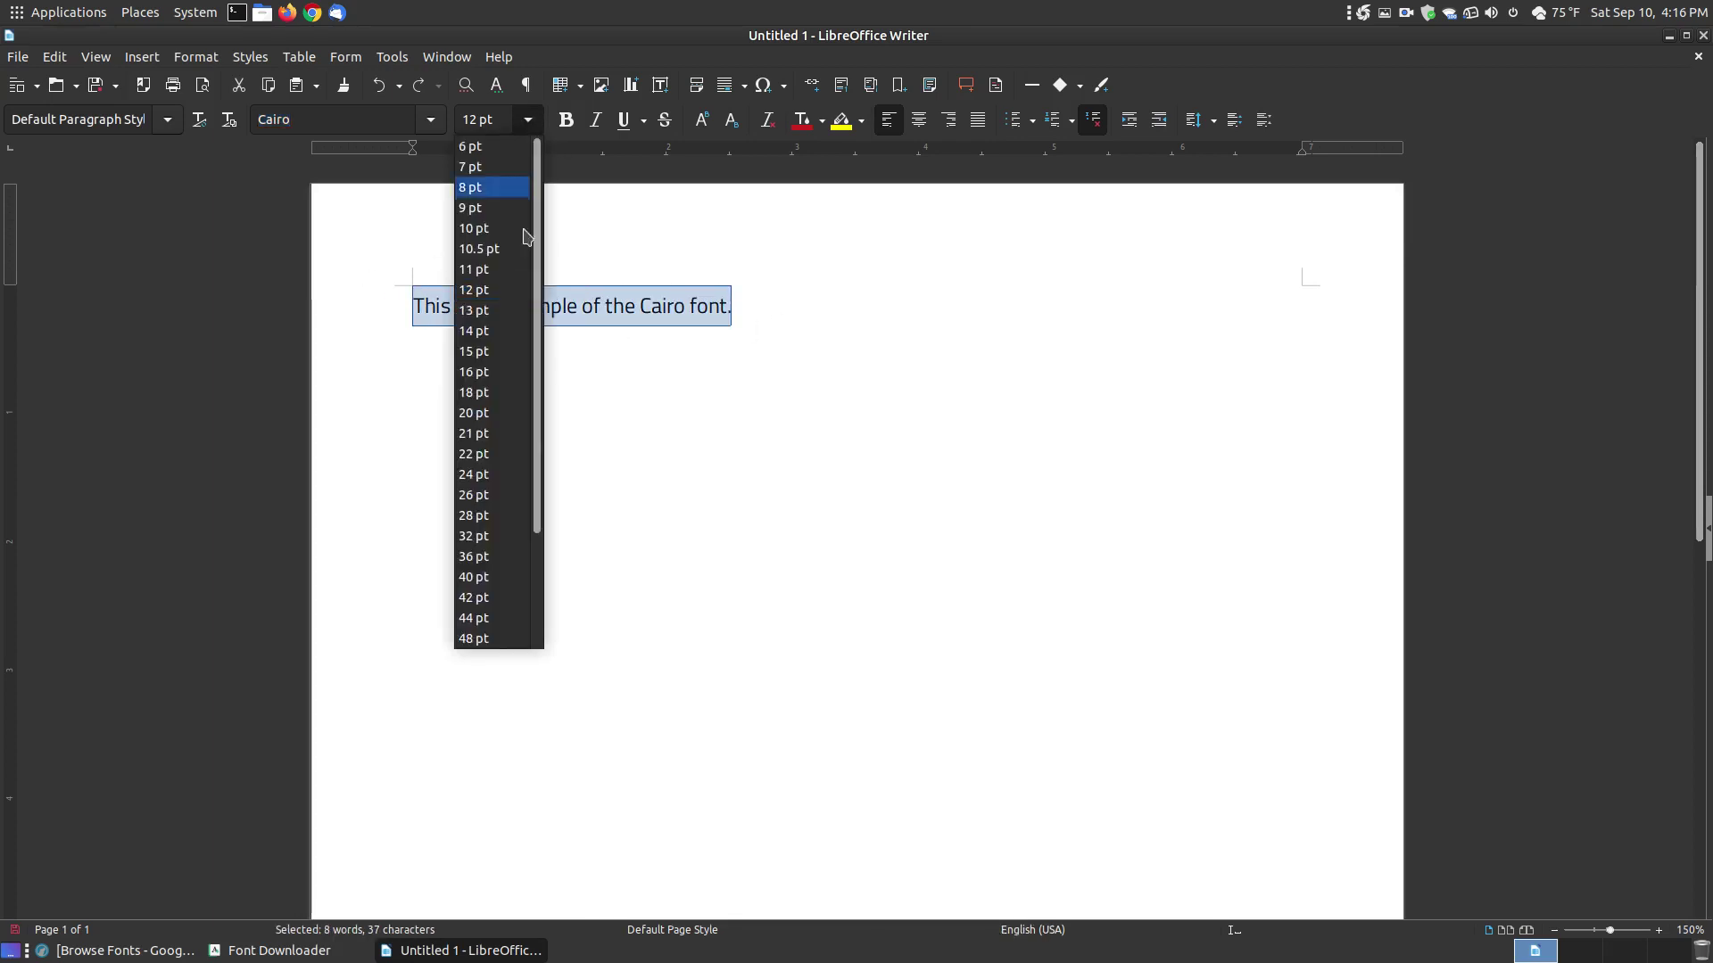
pyautogui.click(482, 510)
pyautogui.click(740, 477)
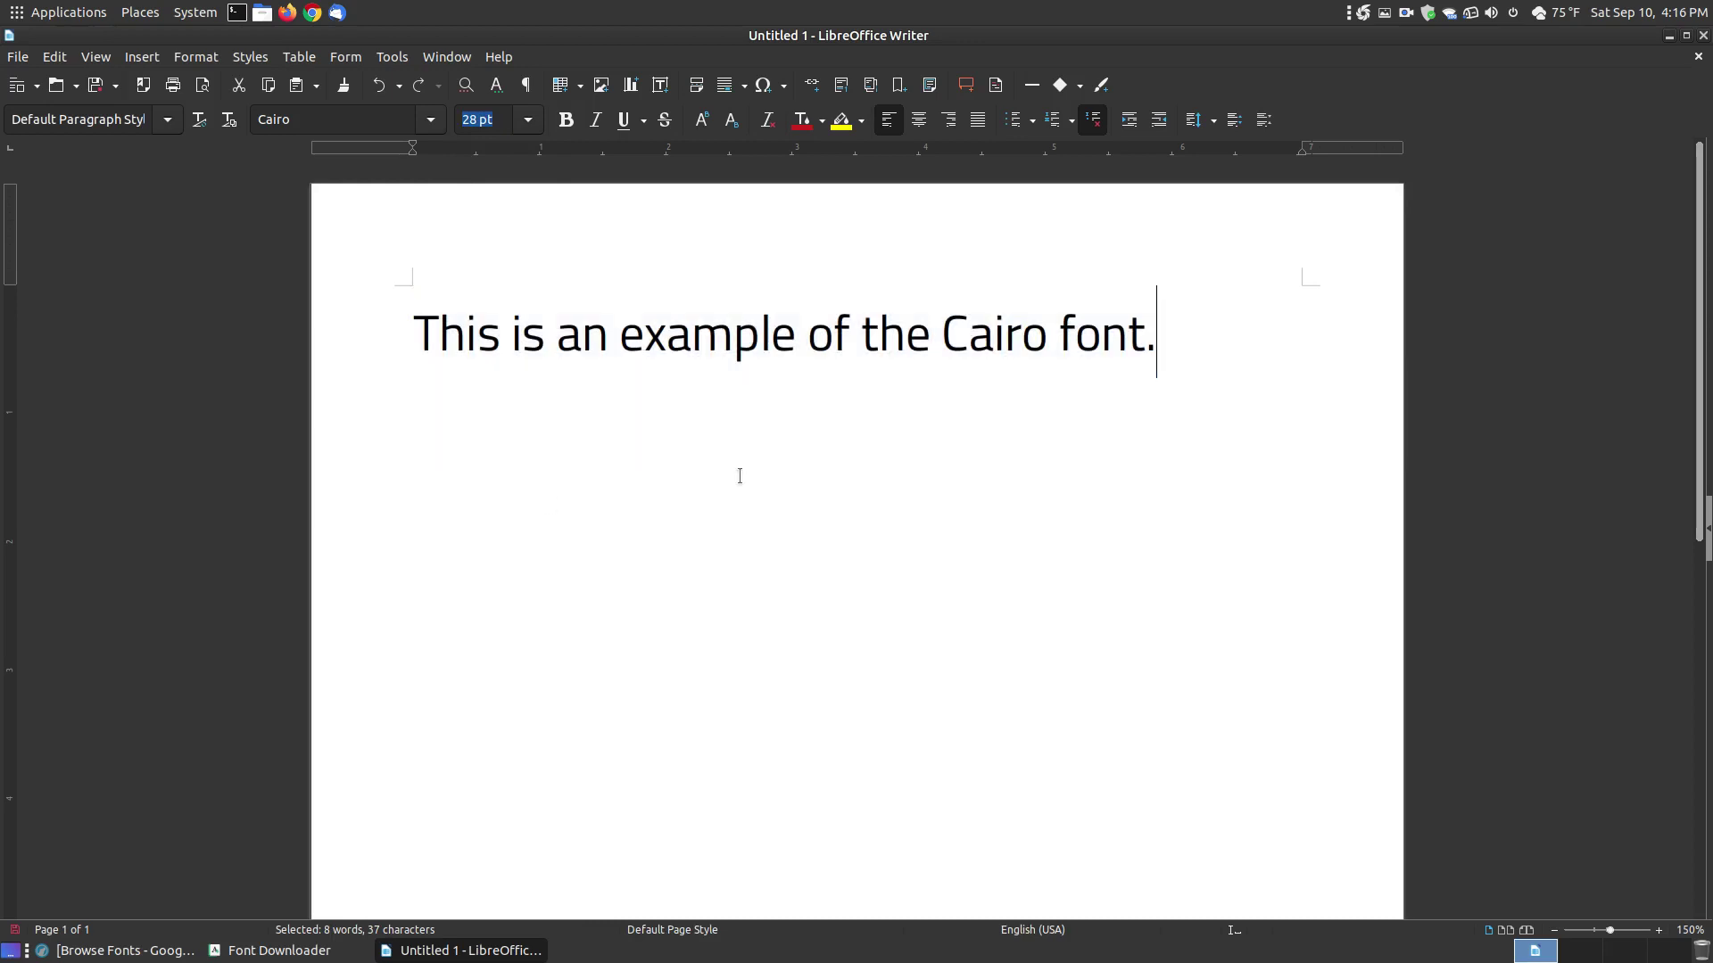
pyautogui.moveTo(1153, 318); pyautogui.dragTo(370, 318)
pyautogui.click(566, 125)
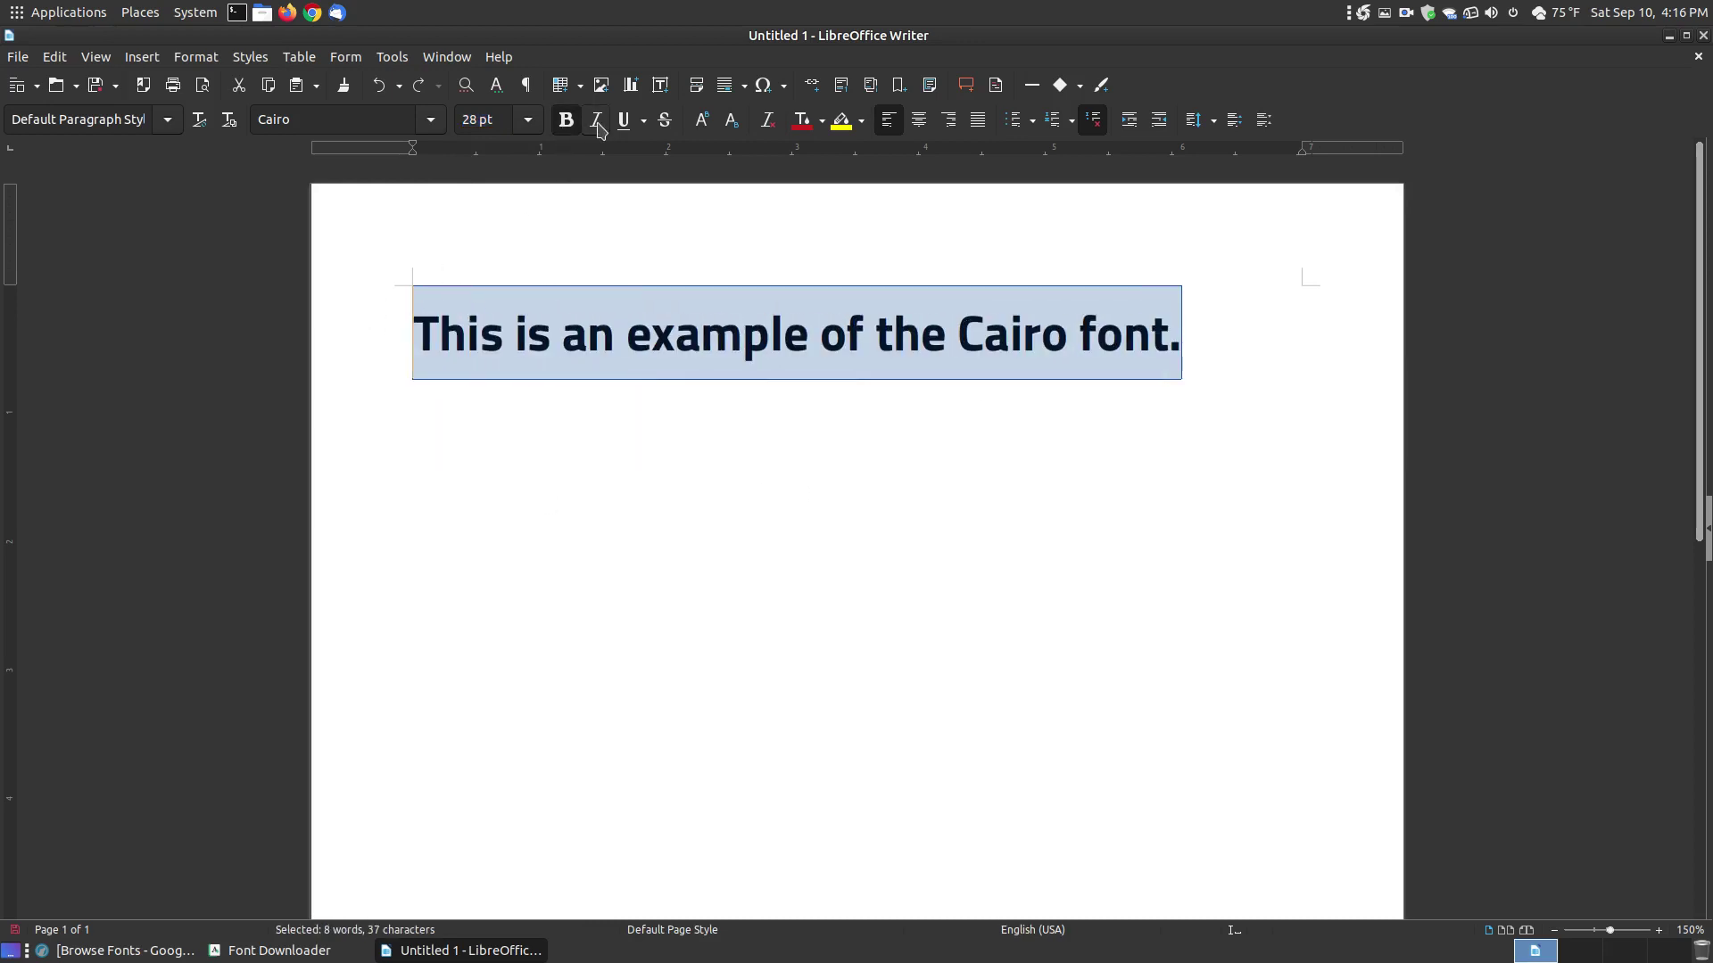
# Step: Make the whole Cairo example sentence italic and underlined, then deselect it
pyautogui.click(596, 122)
pyautogui.click(620, 124)
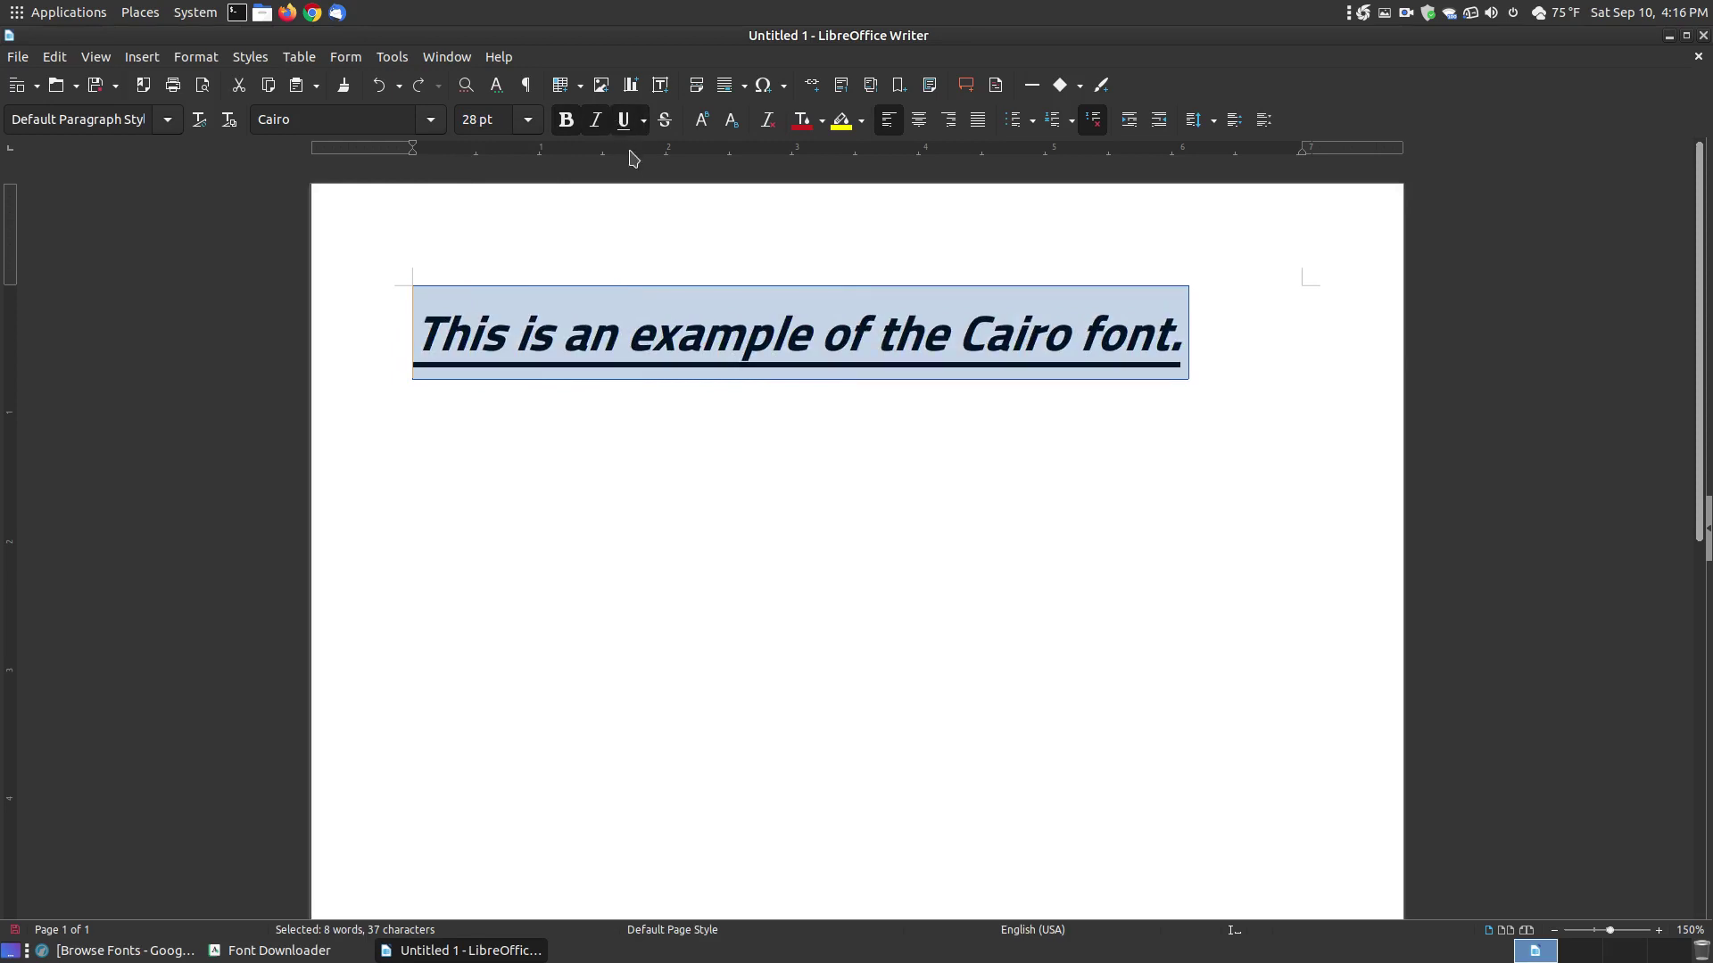
pyautogui.click(724, 257)
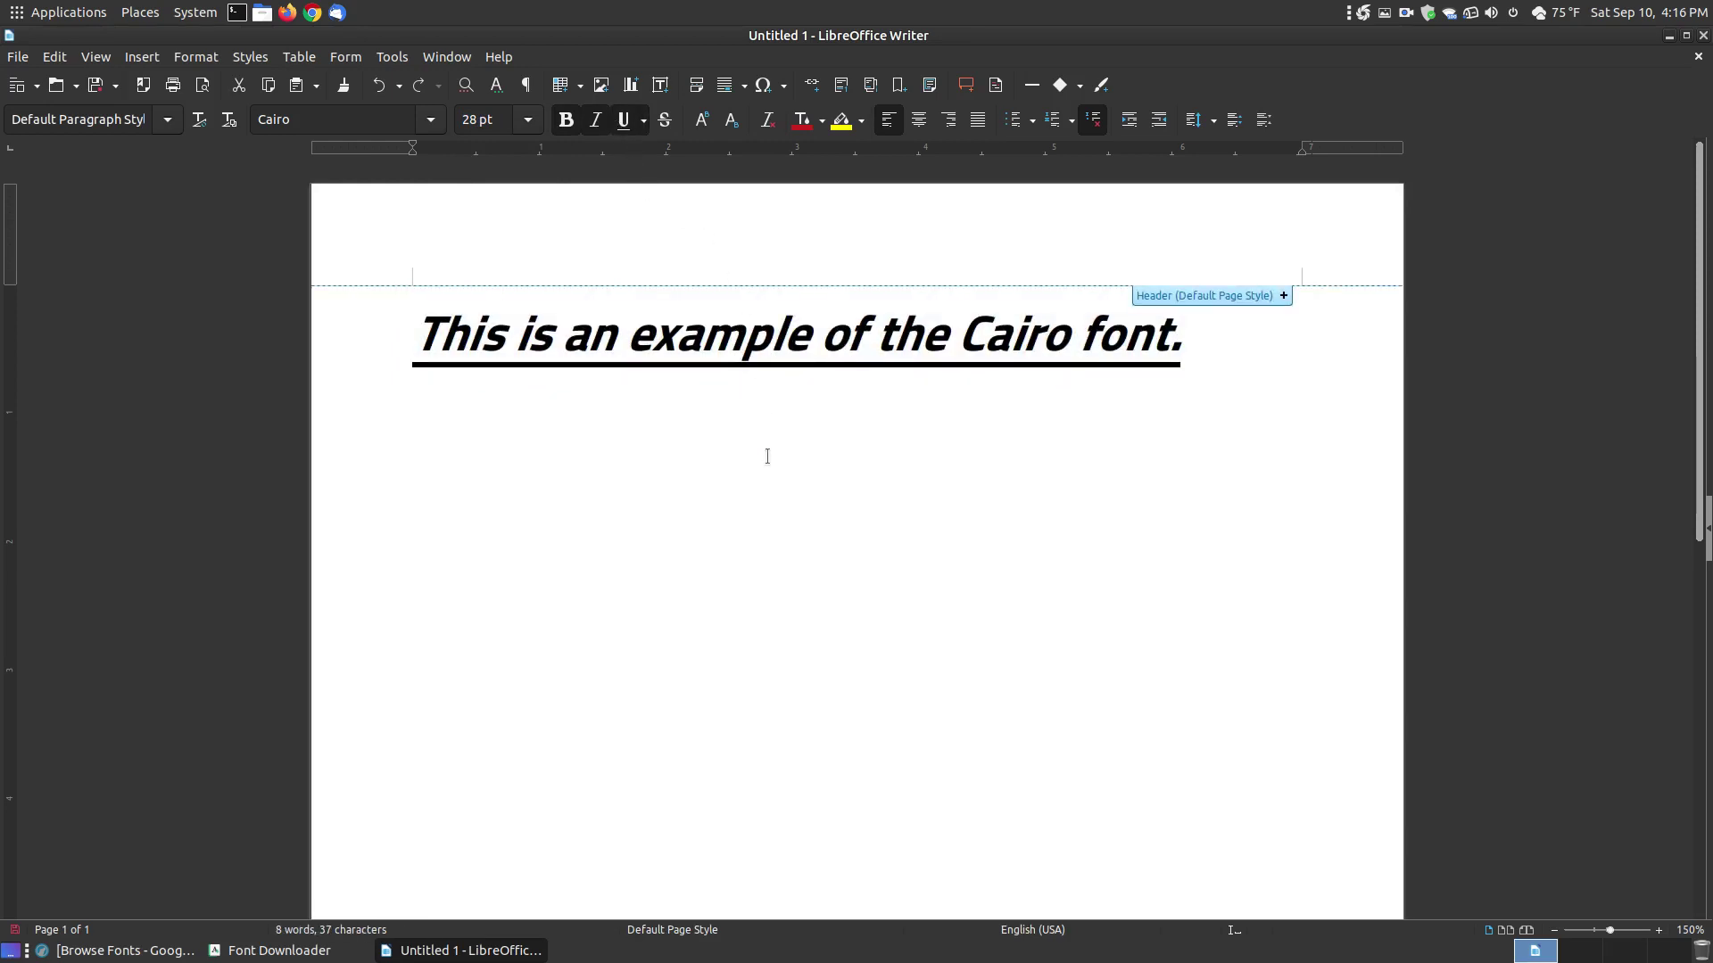
# Step: Close the Writer document without saving it and close Font Downloader
pyautogui.click(1703, 34)
pyautogui.click(740, 546)
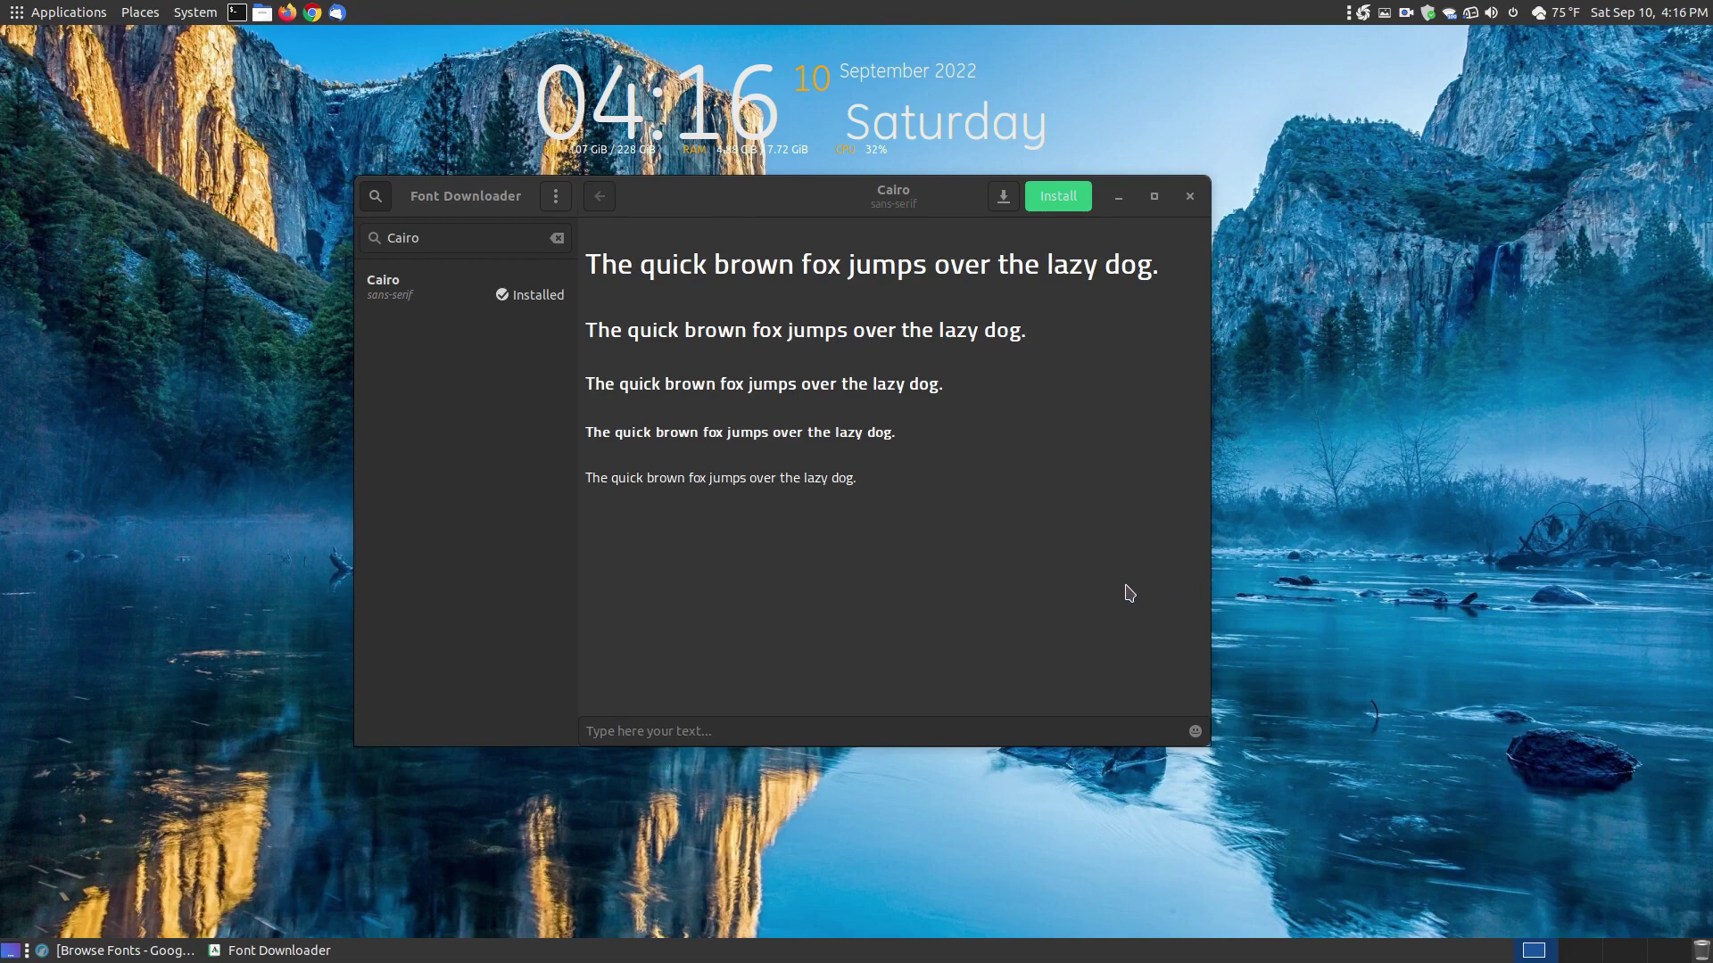
pyautogui.click(683, 201)
pyautogui.moveTo(683, 201); pyautogui.dragTo(719, 203)
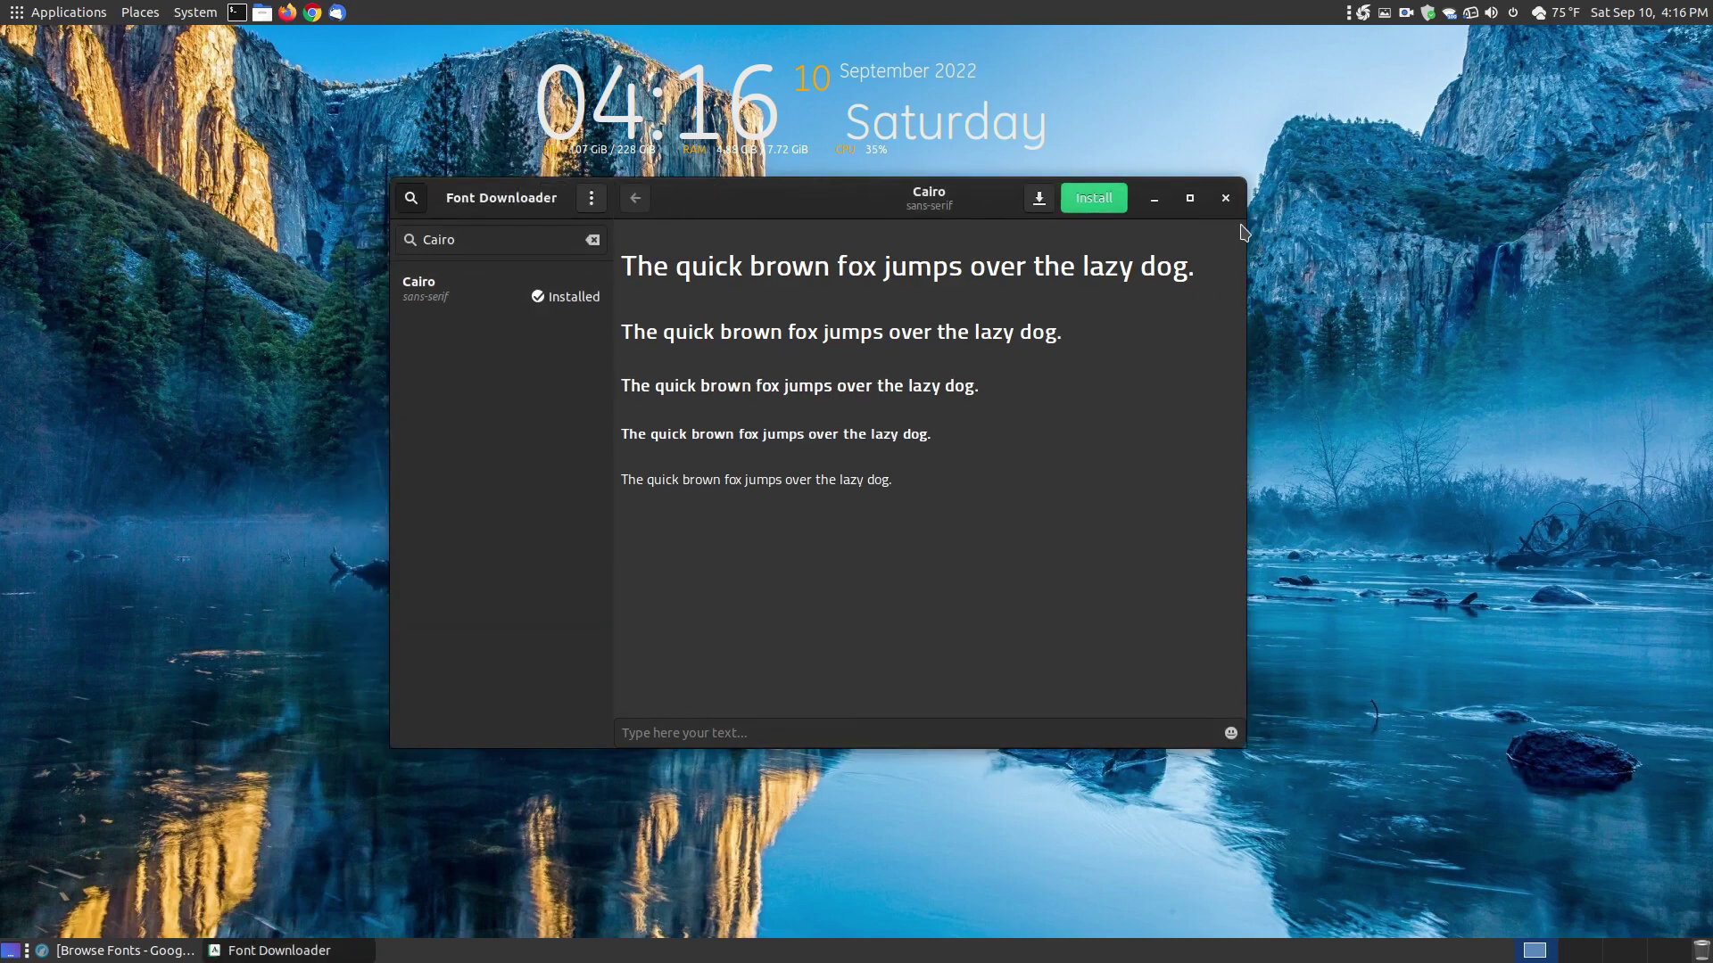
pyautogui.click(1226, 198)
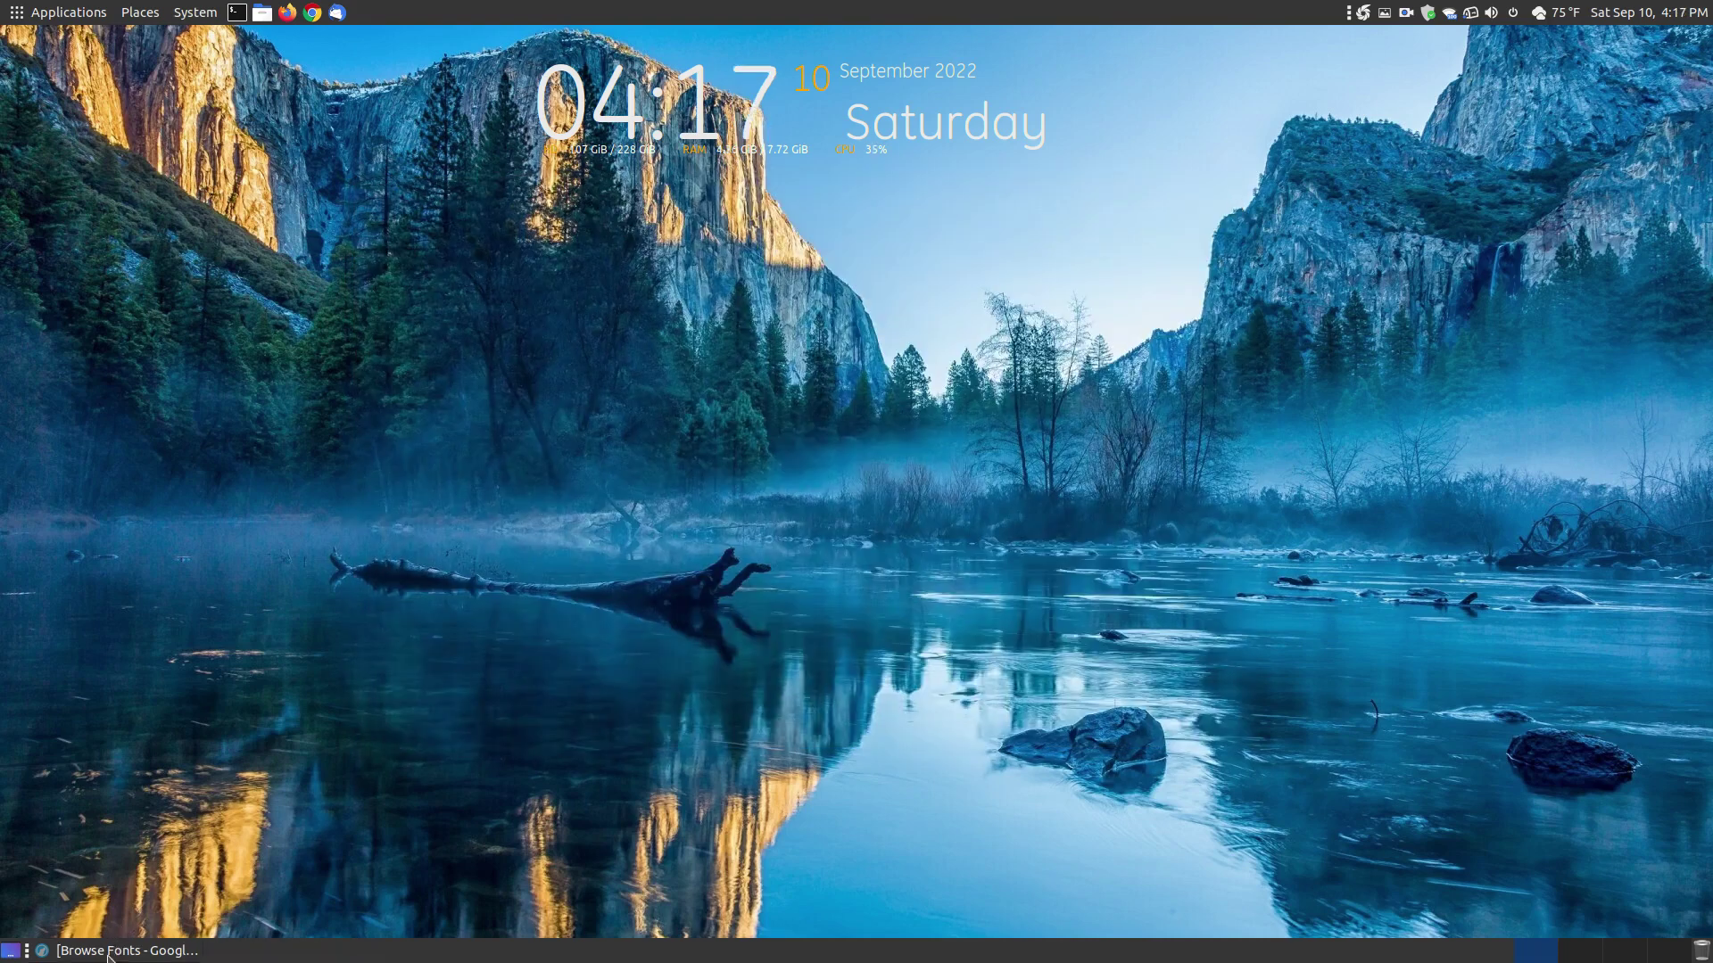
# Step: Switch to the LibreWolf browser and view the Font Downloader article on Learn Ubuntu MATE down to its description
pyautogui.click(108, 953)
pyautogui.click(119, 72)
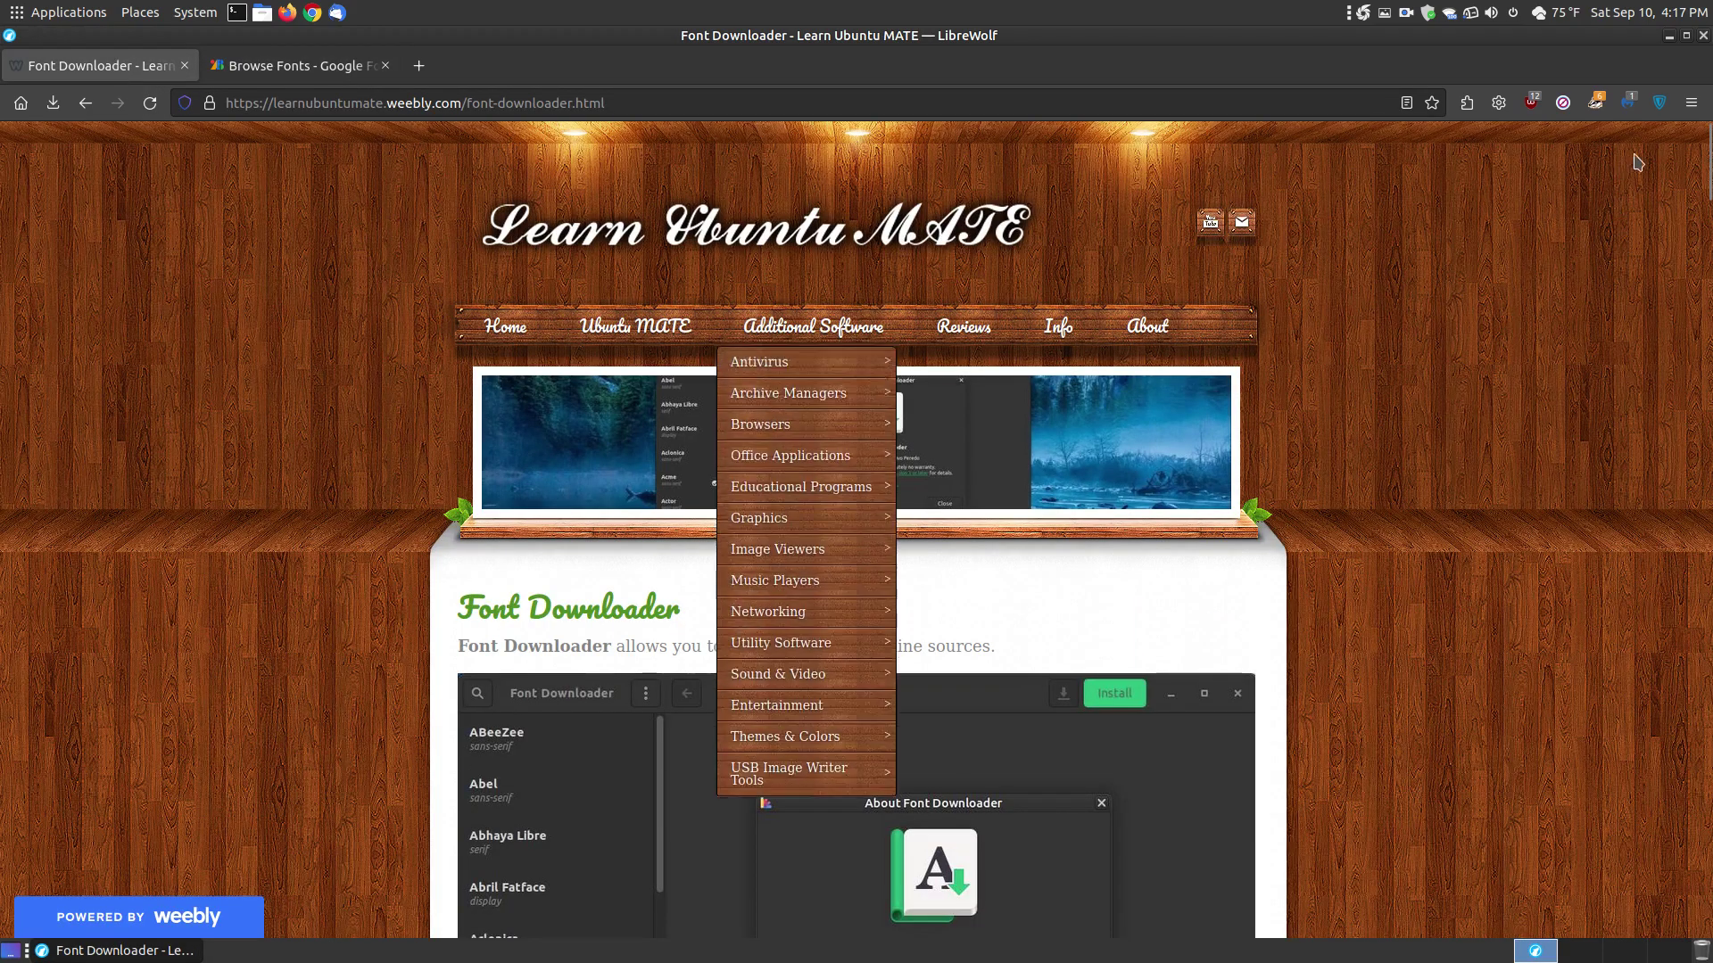
pyautogui.scroll(-6, 547, 508)
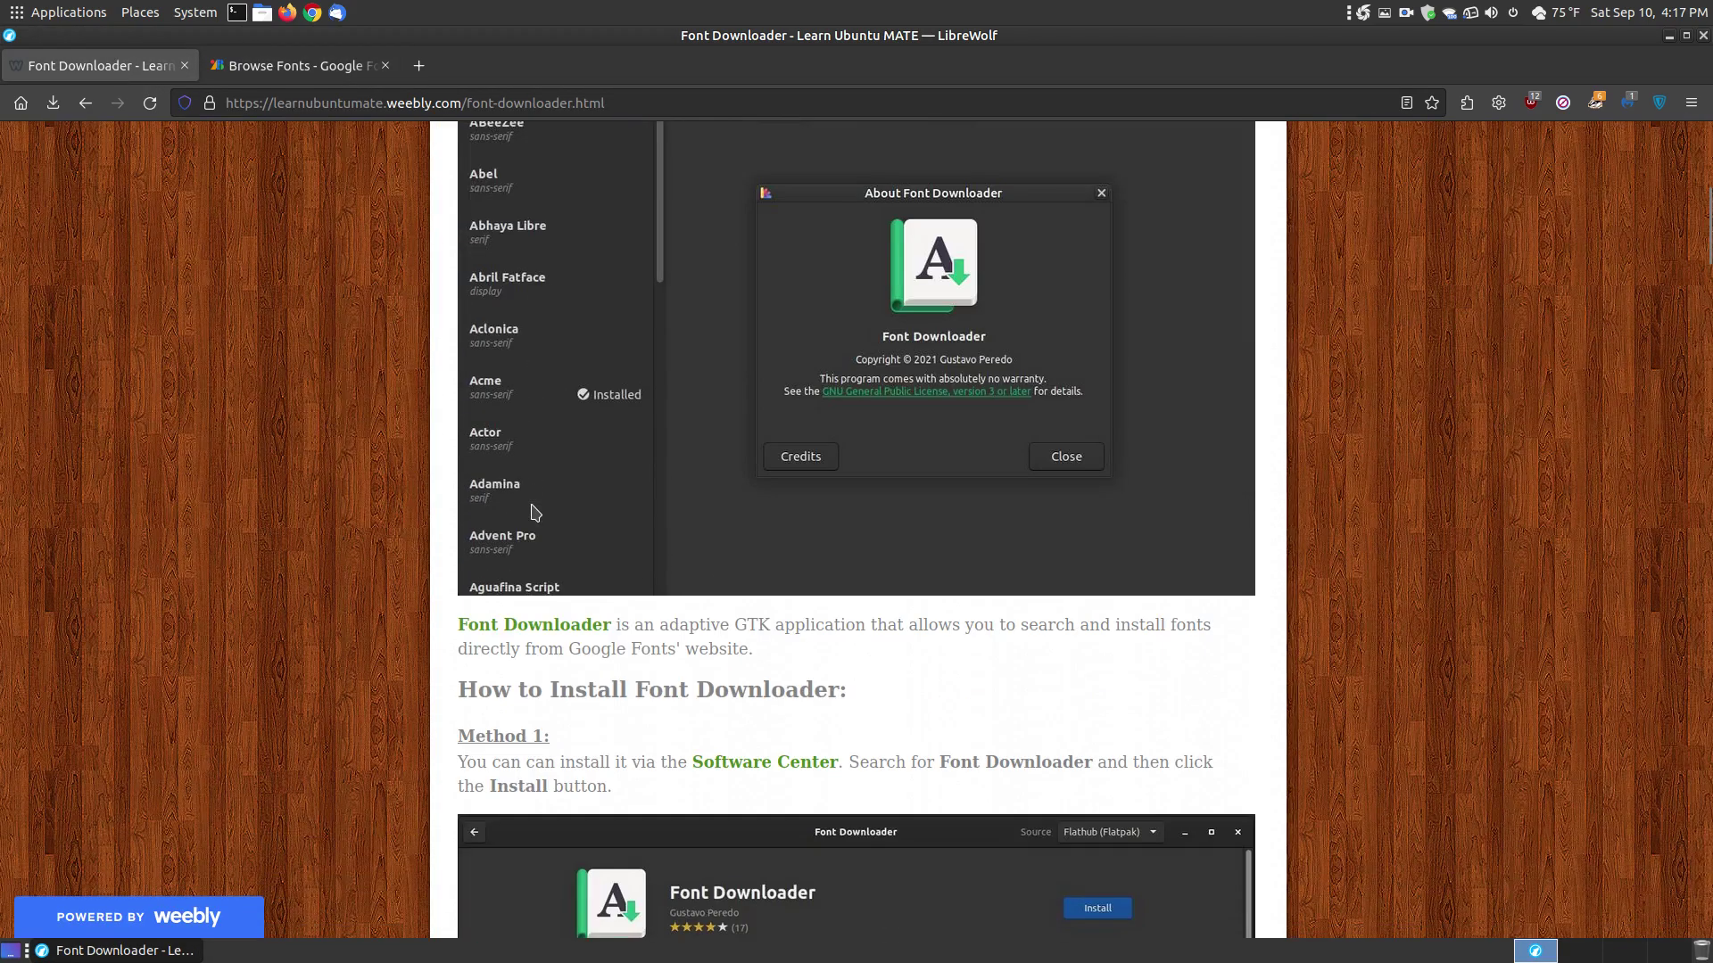
pyautogui.scroll(-1, 535, 513)
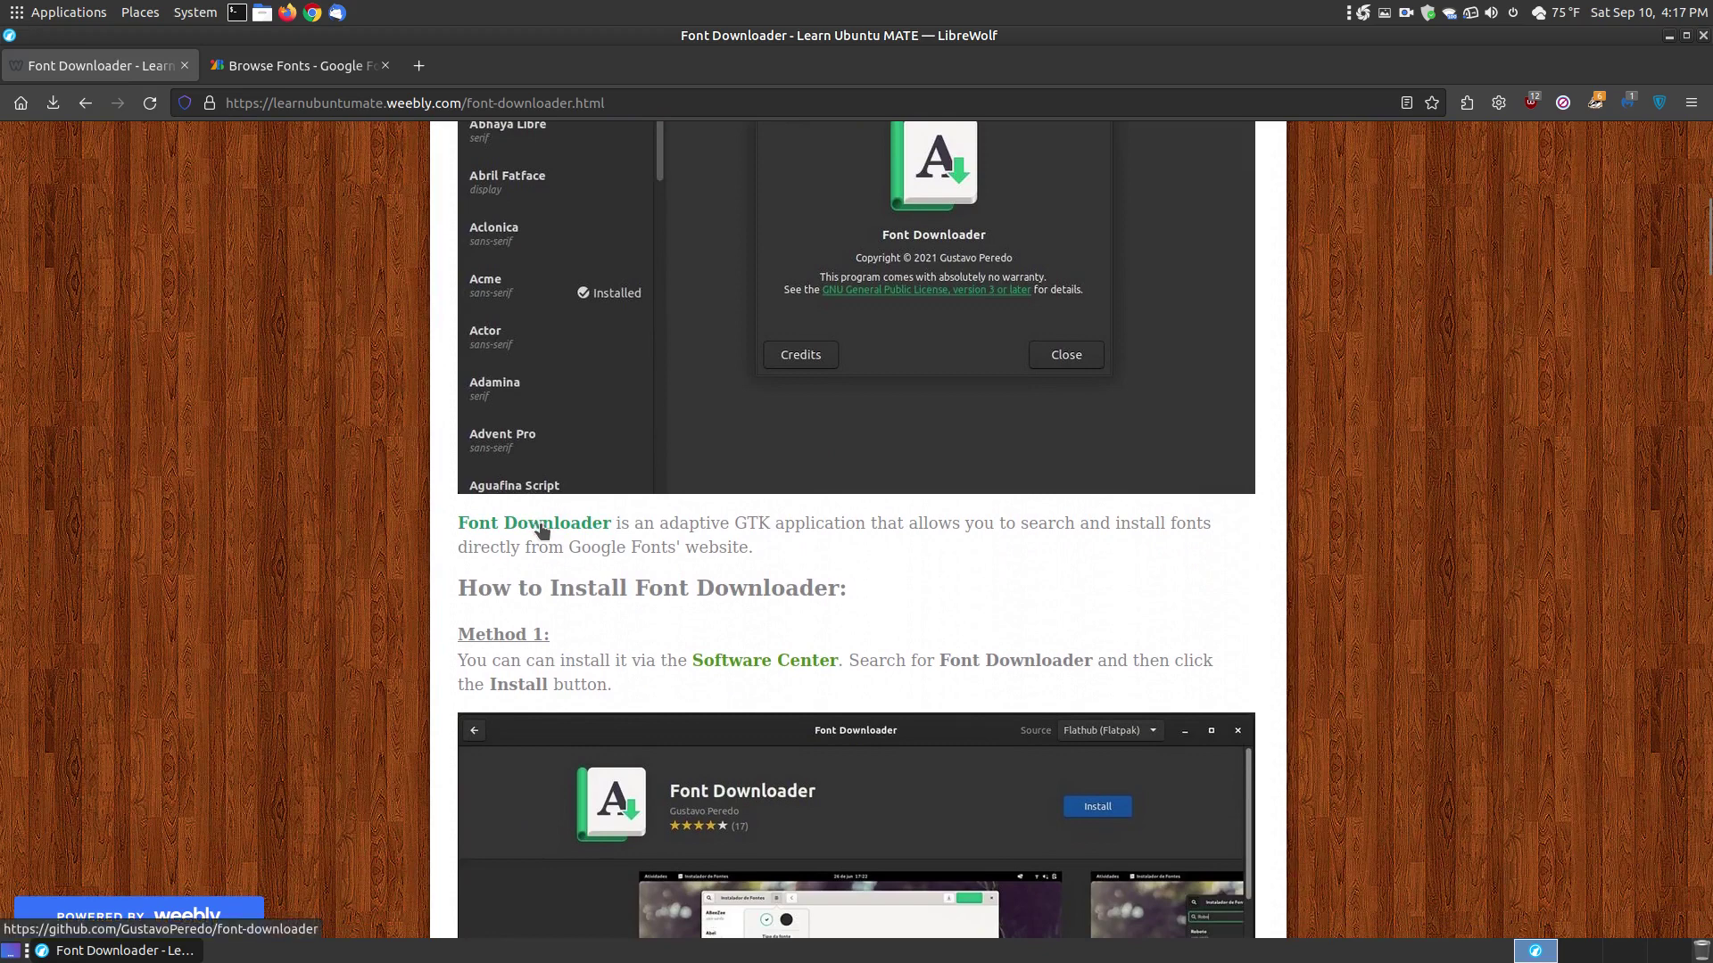
# Step: Open the Font Downloader GitHub repository linked in the article and look through its README to the end
pyautogui.click(544, 532)
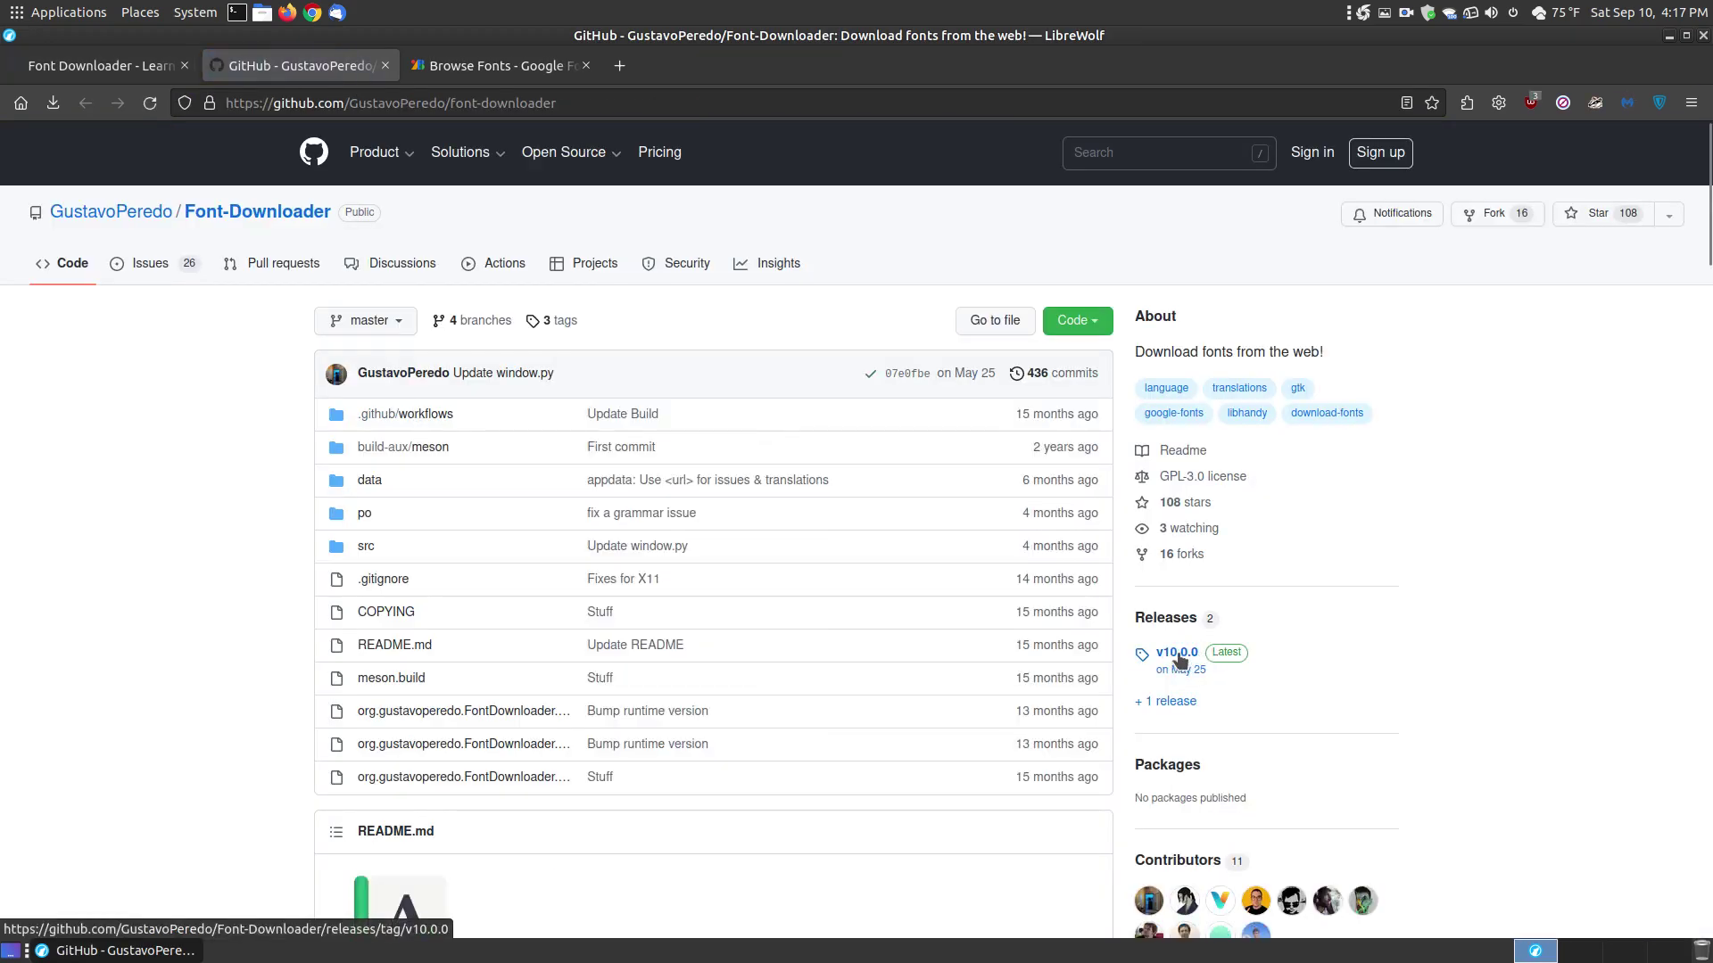
pyautogui.scroll(-8, 181, 559)
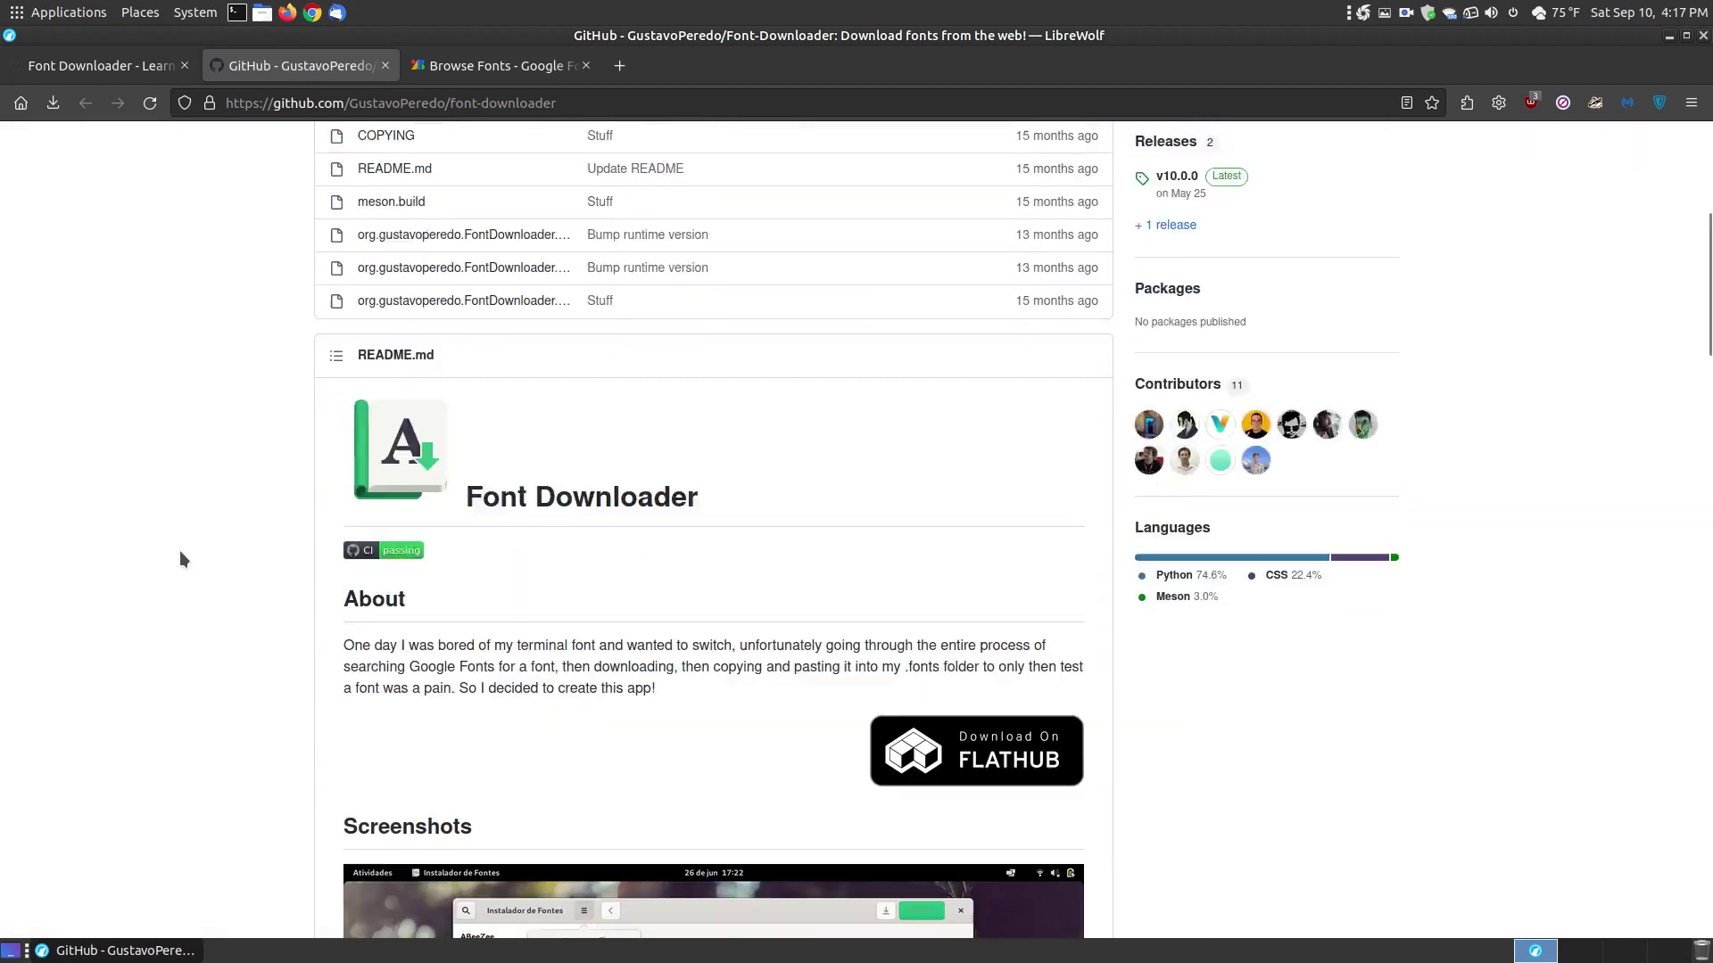
pyautogui.scroll(2, 181, 549)
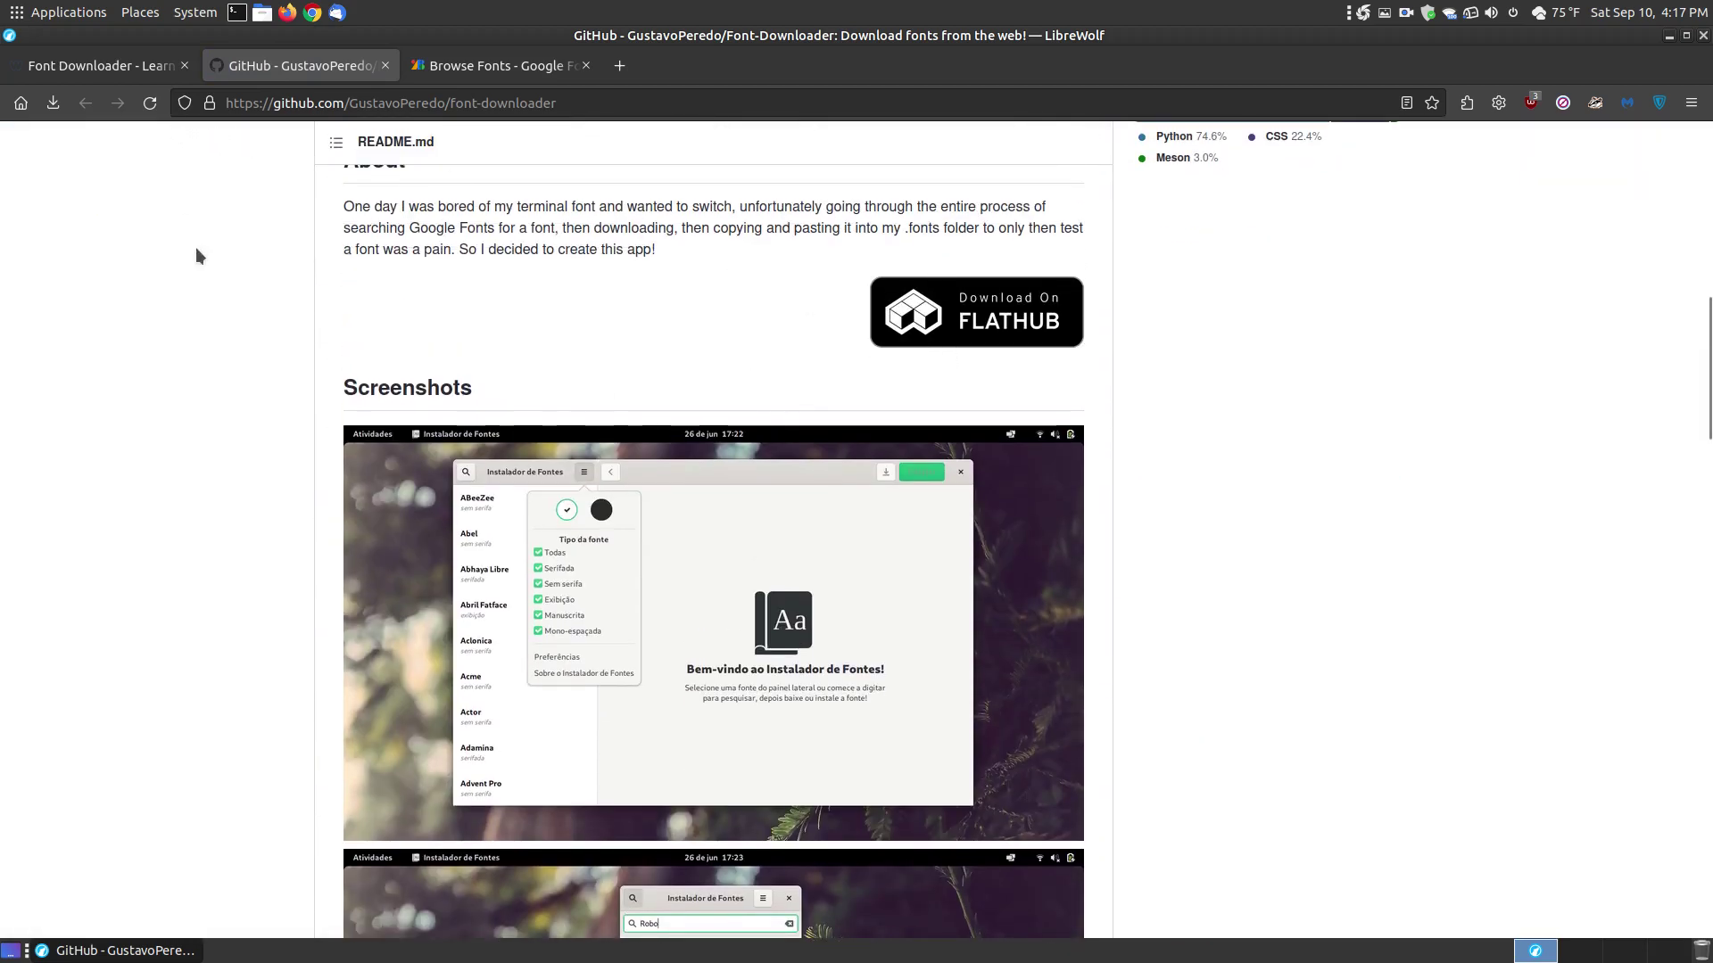
pyautogui.scroll(-20, 150, 275)
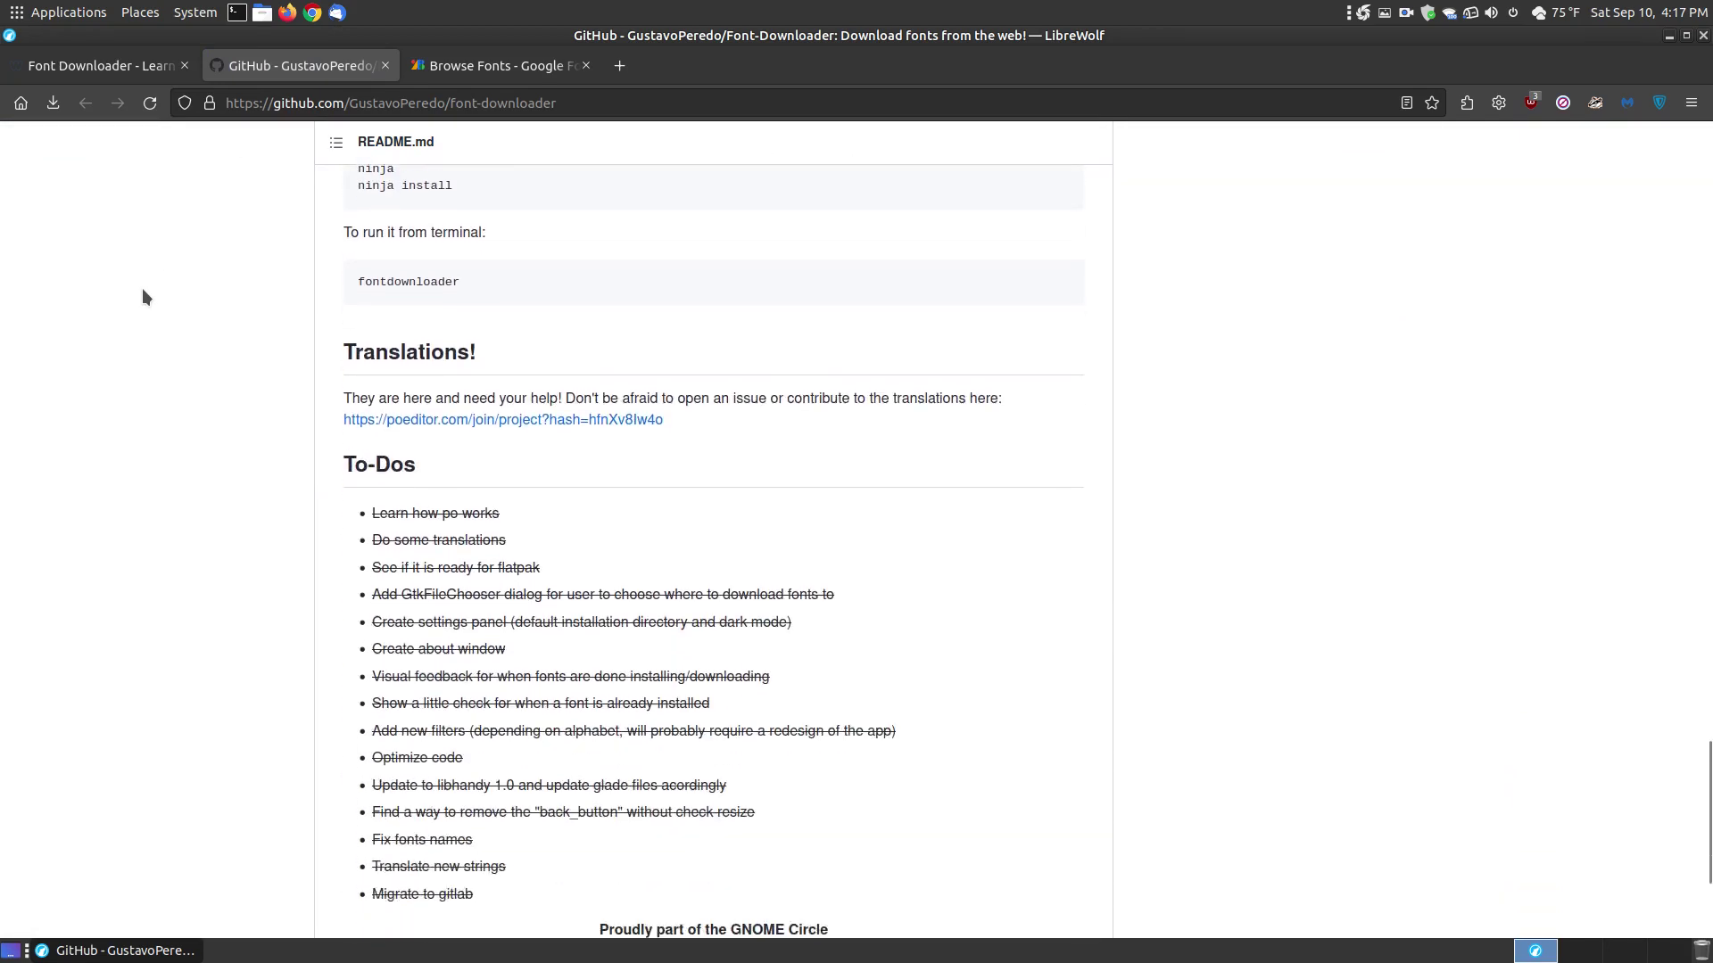
pyautogui.scroll(-3, 142, 296)
# Step: Return to the Learn Ubuntu MATE article and review the two installation methods for Font Downloader
pyautogui.click(107, 66)
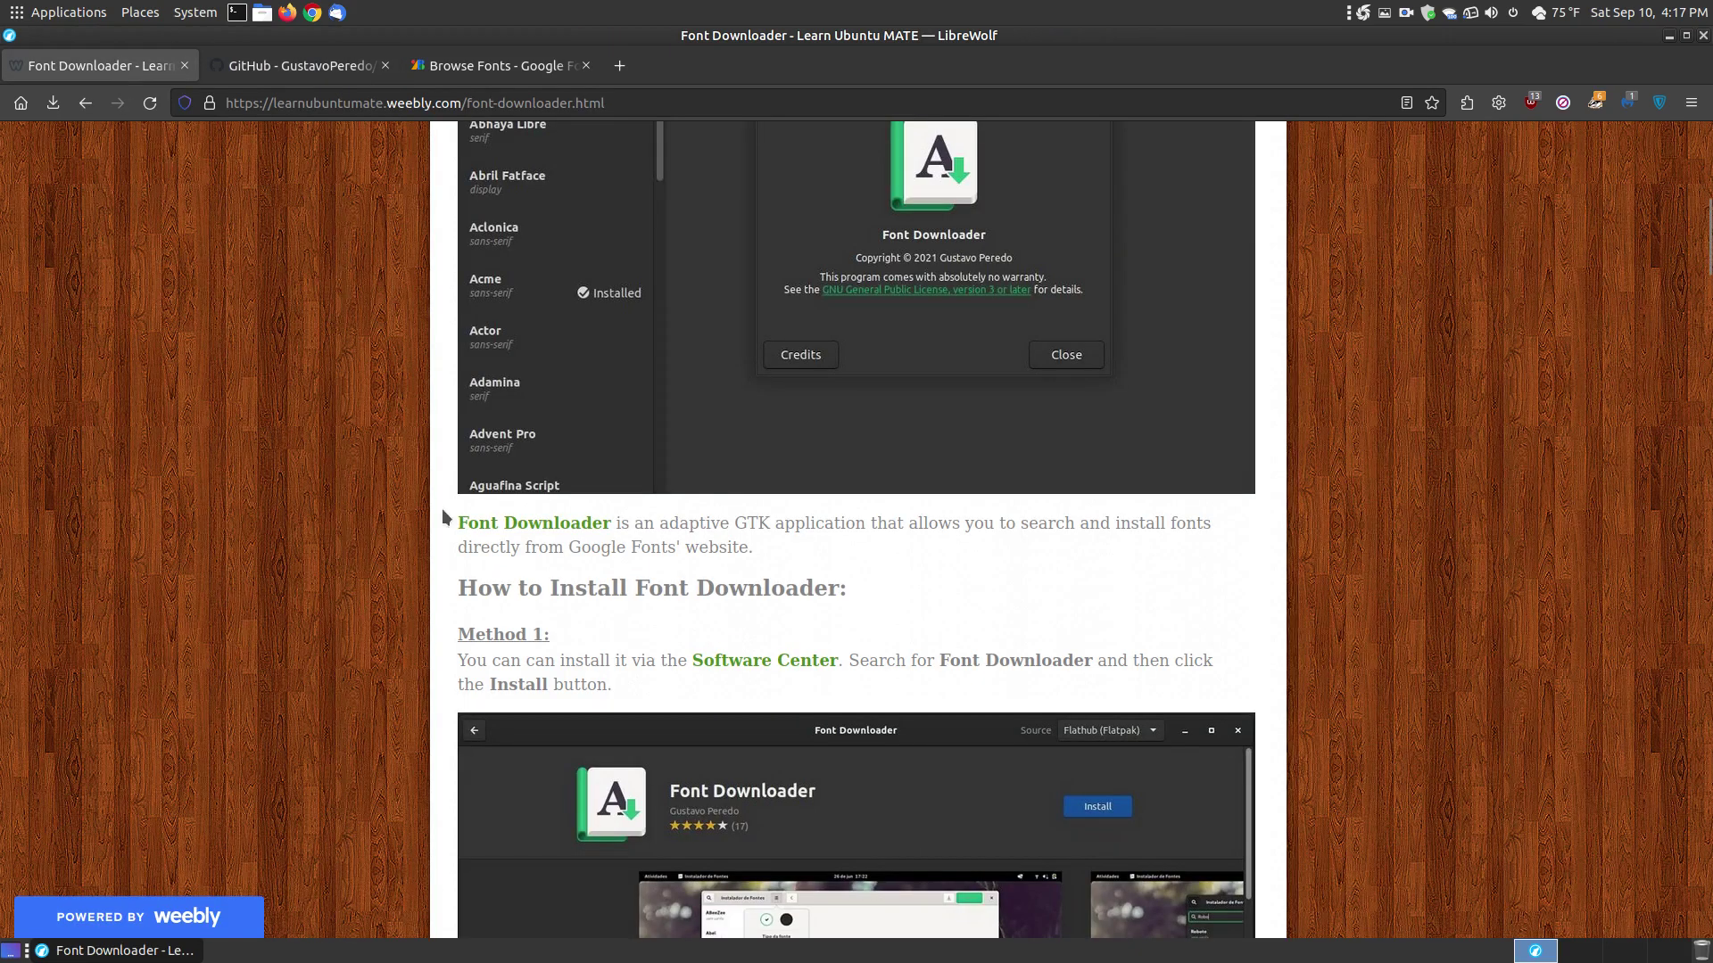
pyautogui.scroll(-5, 611, 612)
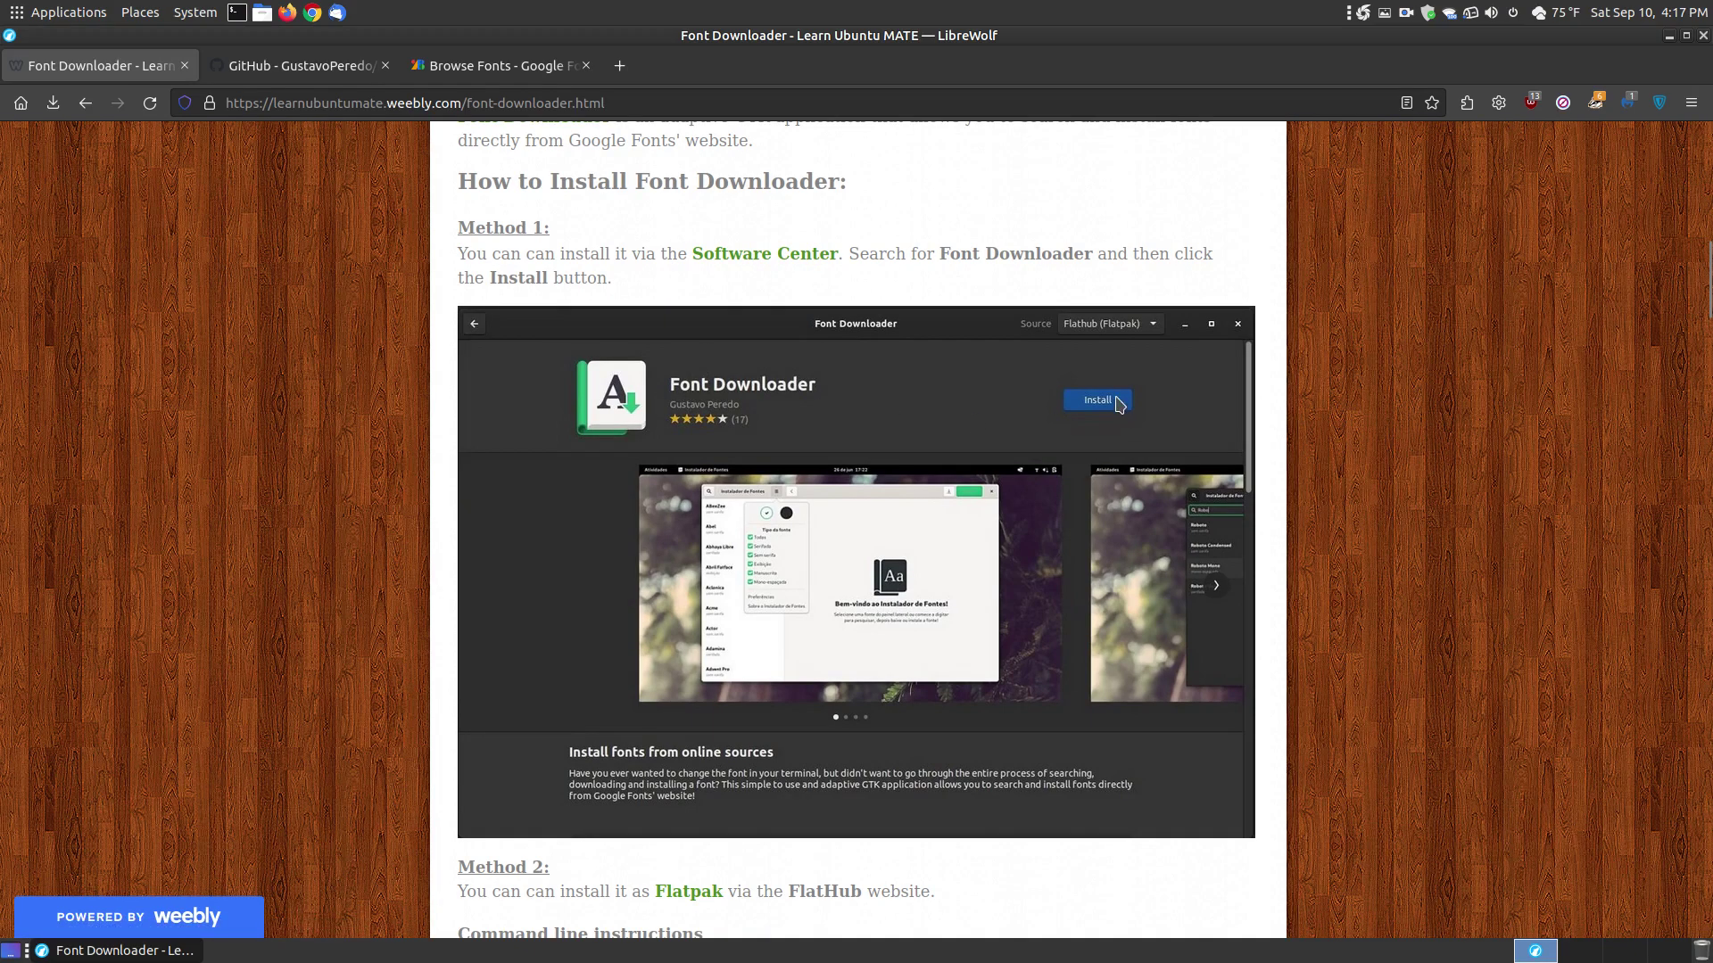
pyautogui.scroll(-8, 260, 486)
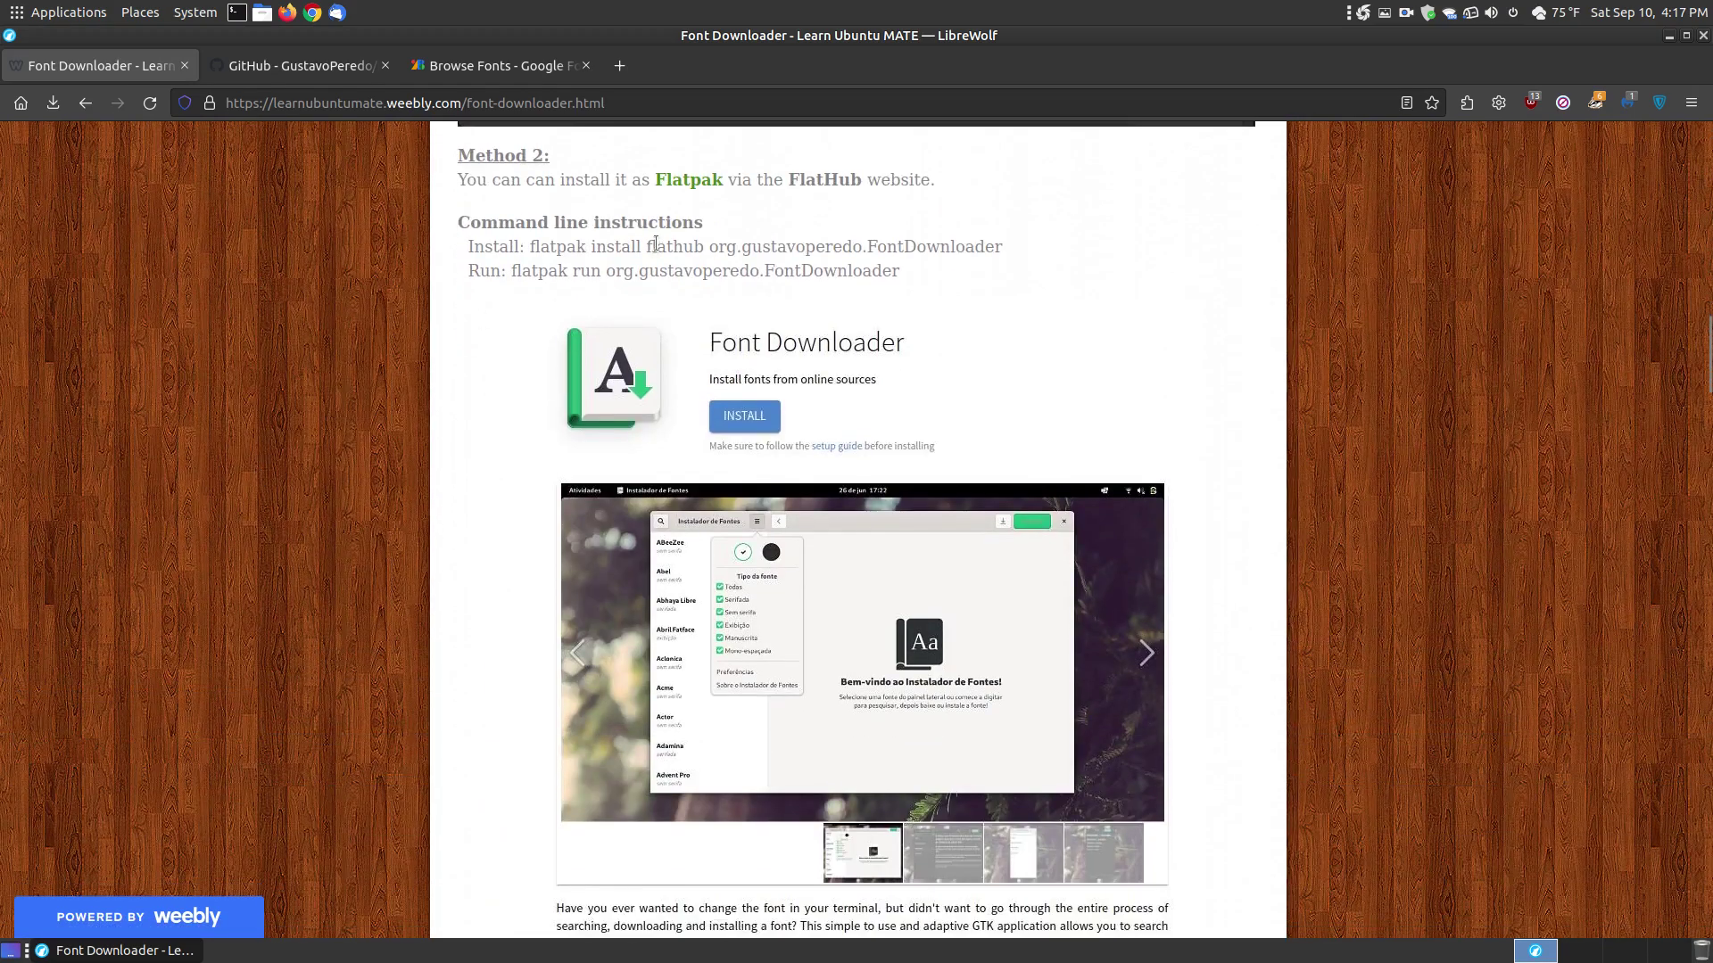
# Step: Open the article's Flatpak link and examine the Flathub page's version information and command line instructions
pyautogui.click(688, 181)
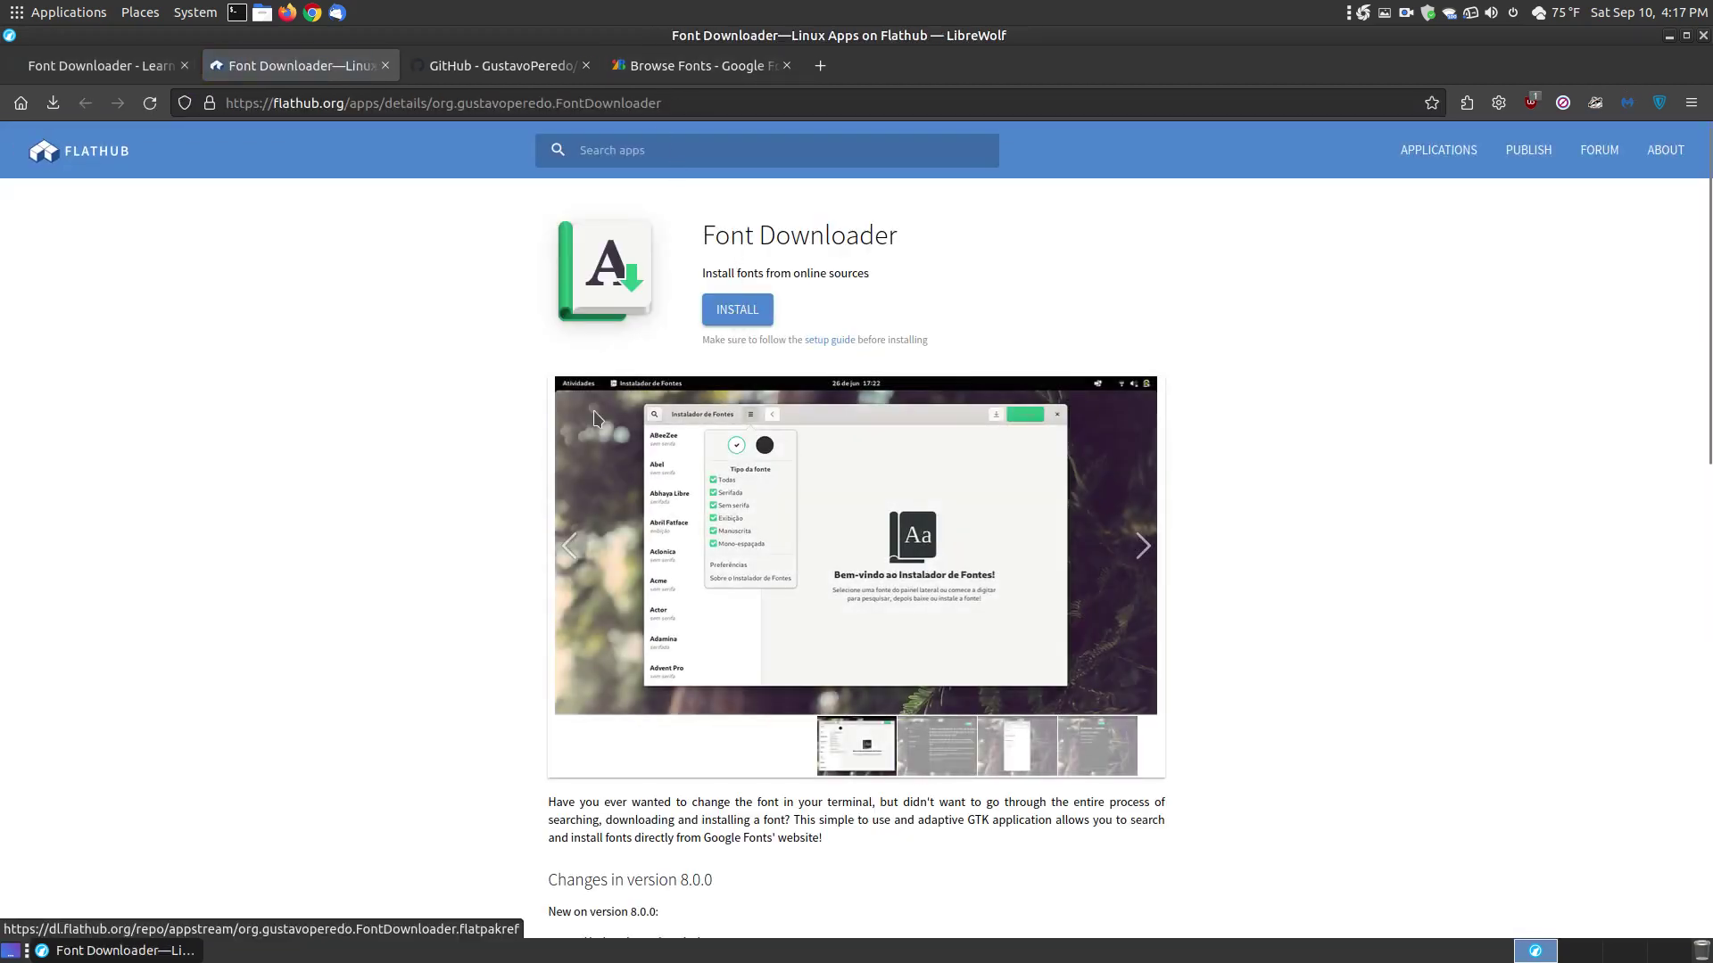
pyautogui.scroll(-2, 598, 419)
pyautogui.scroll(-10, 598, 419)
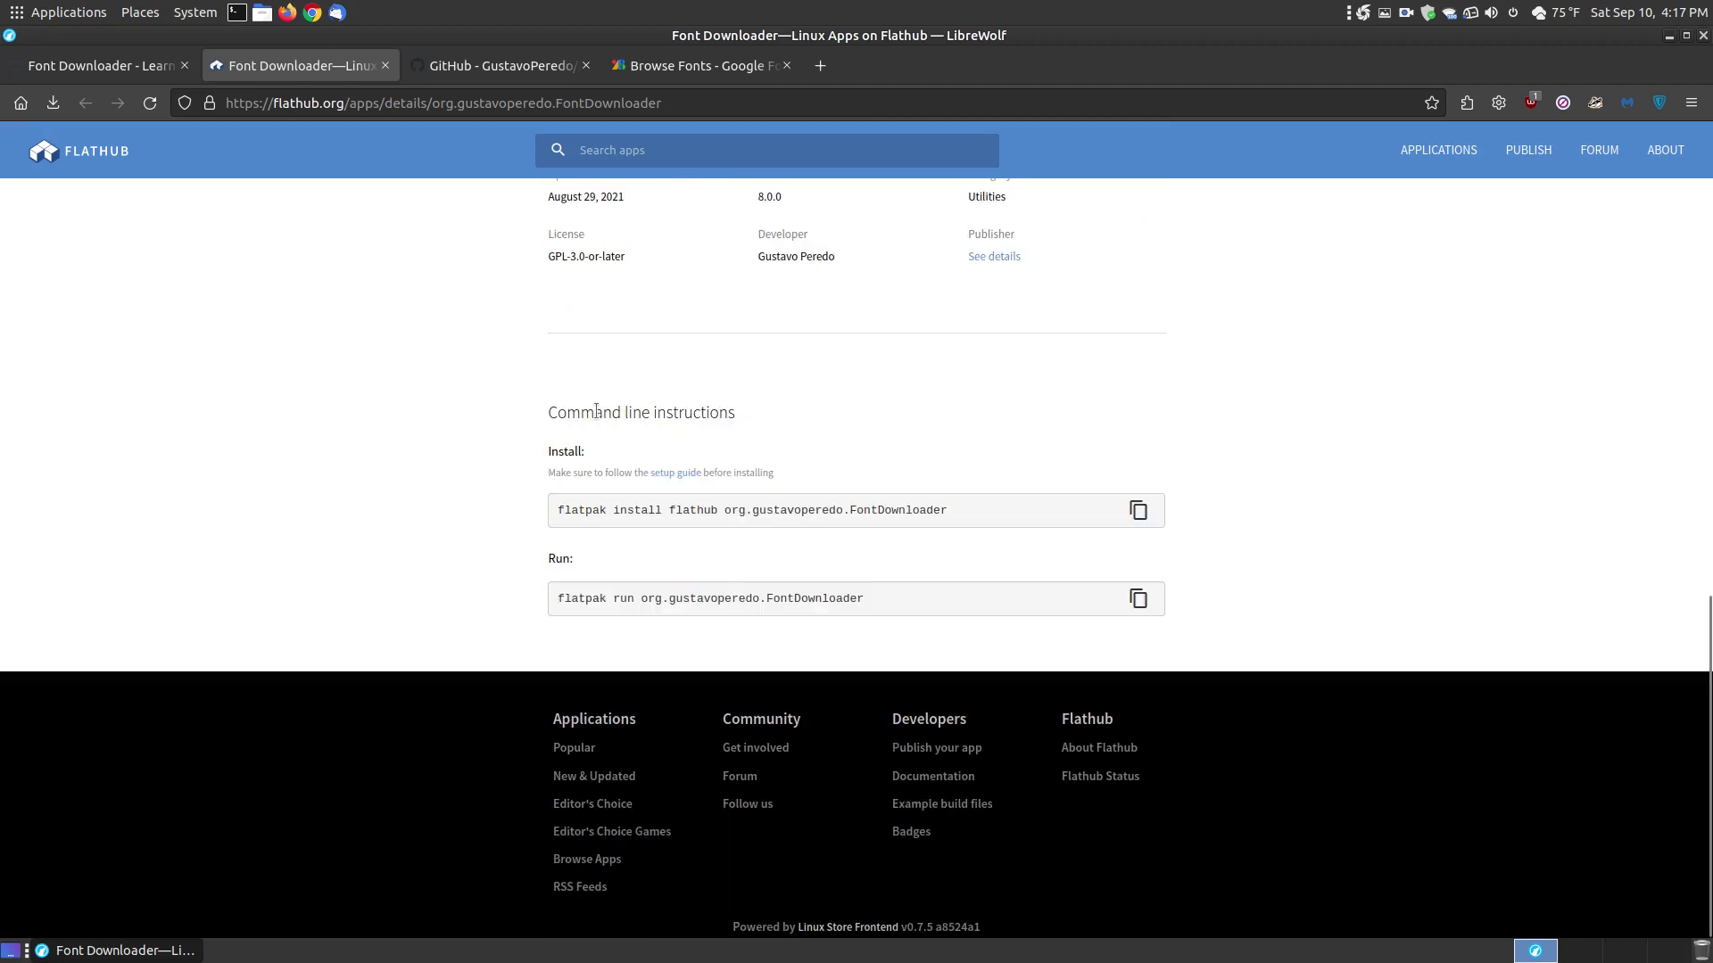
pyautogui.scroll(4, 589, 401)
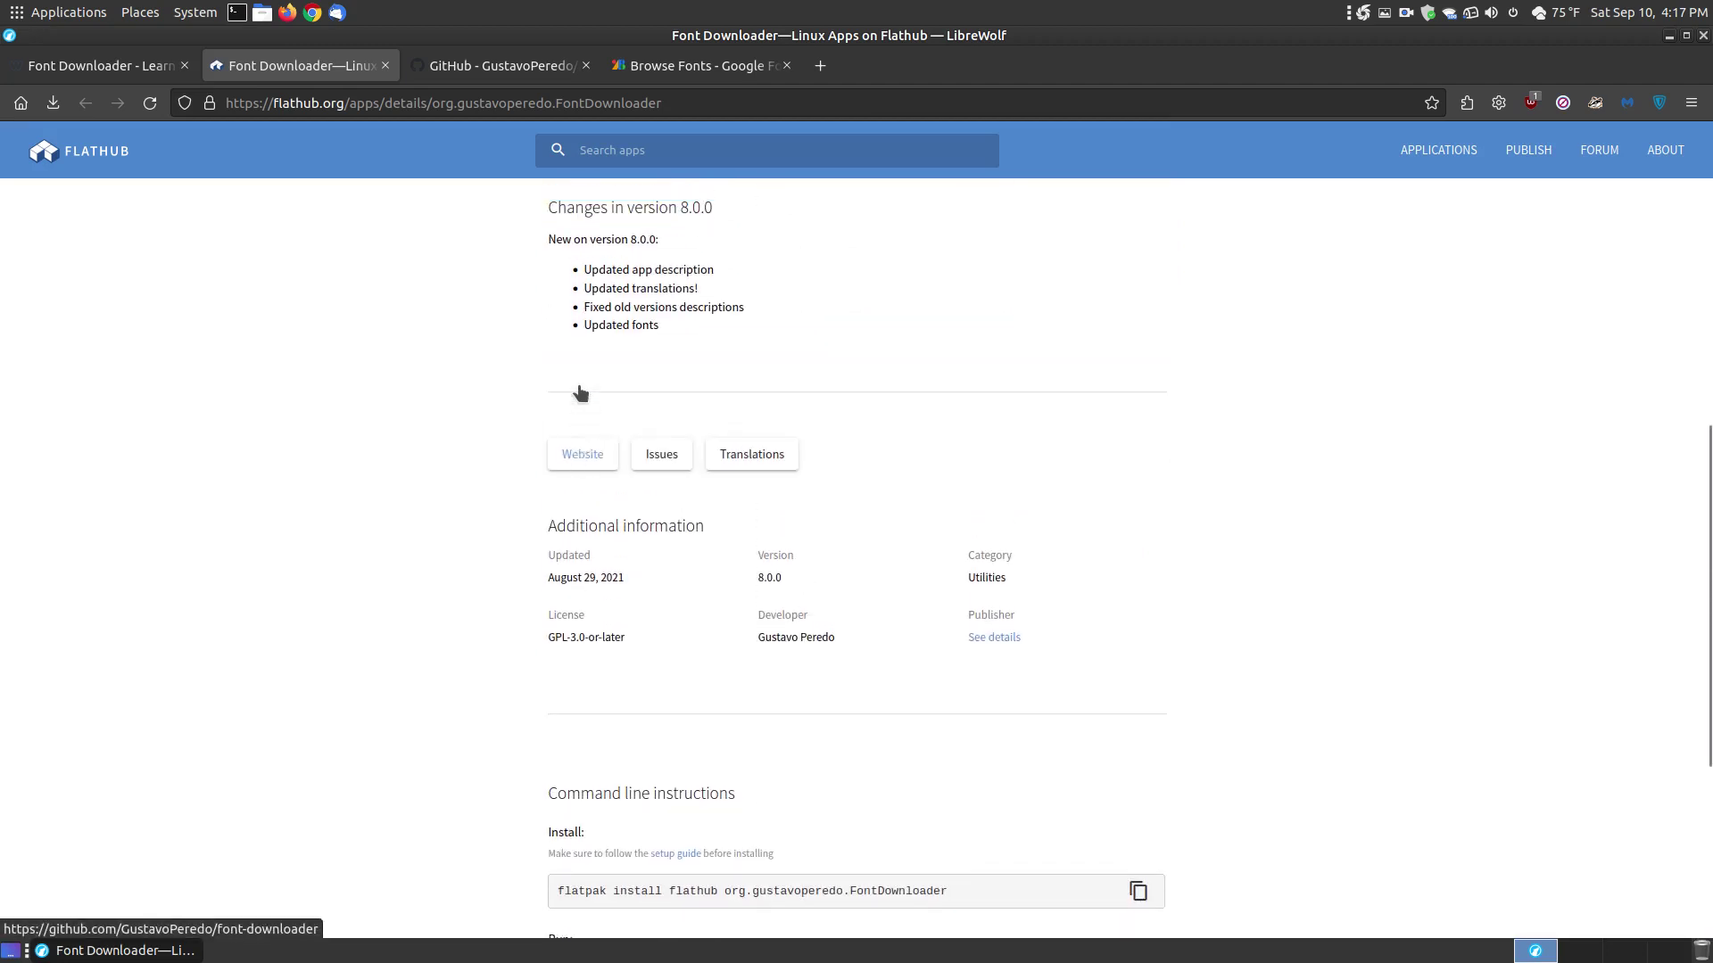
pyautogui.scroll(-4, 579, 391)
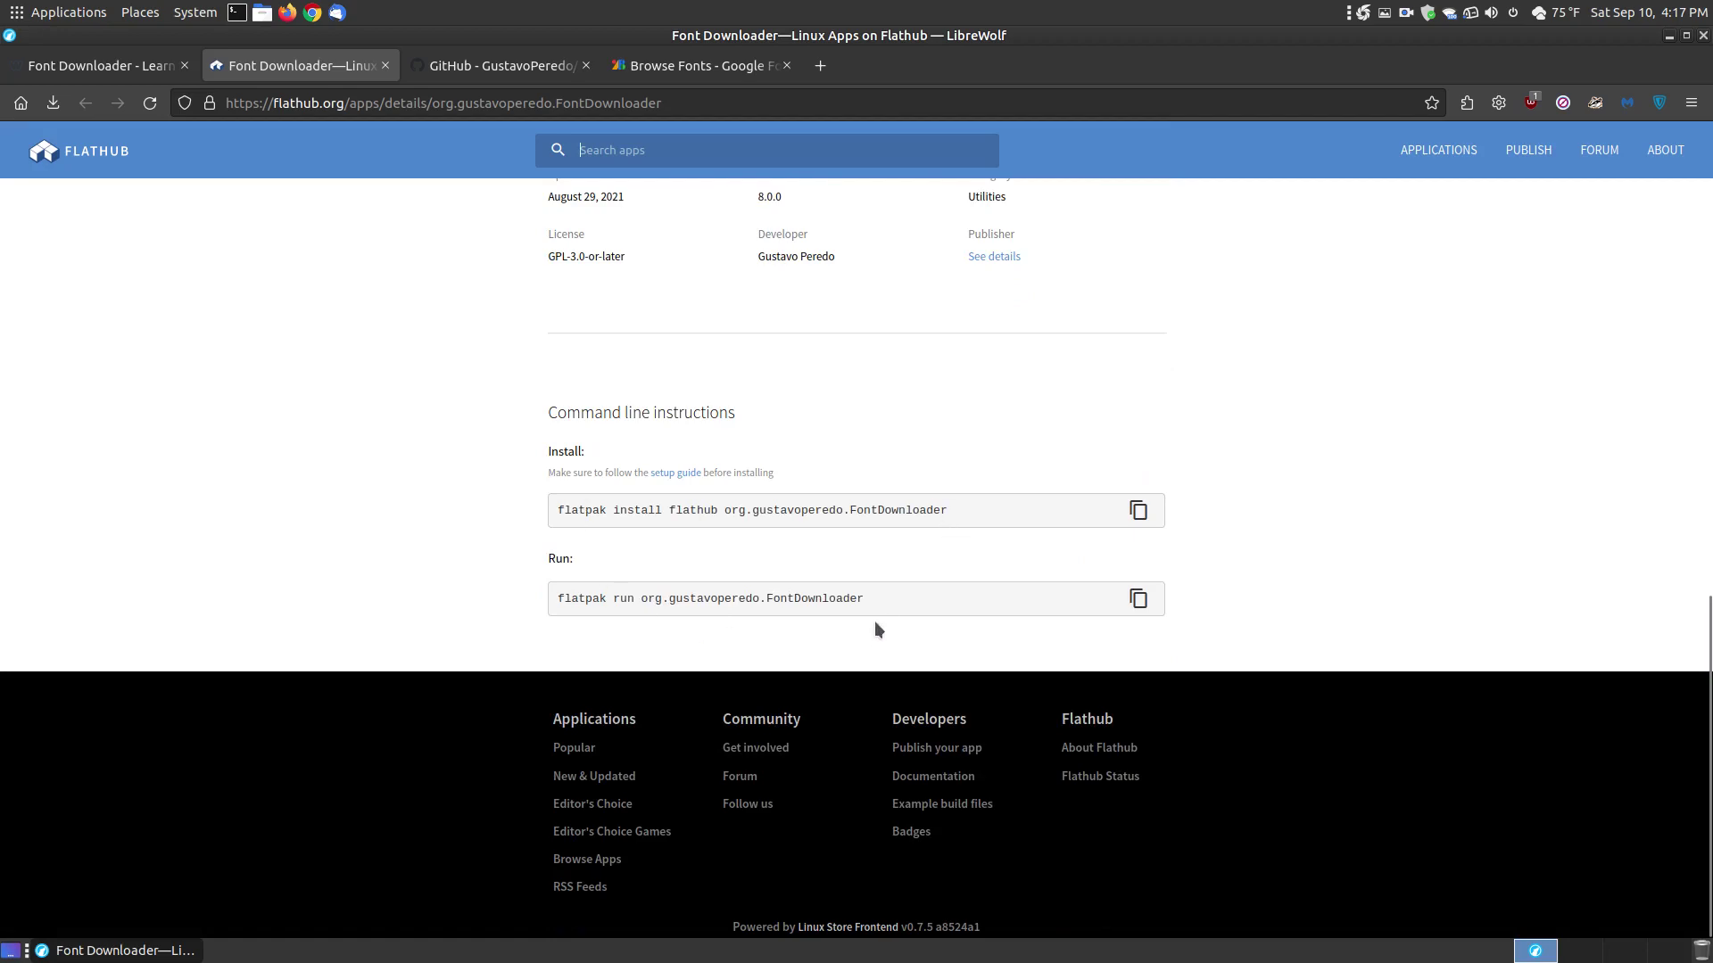
# Step: Return to the Learn Ubuntu MATE article and view the How to Use Font Downloader section
pyautogui.click(123, 77)
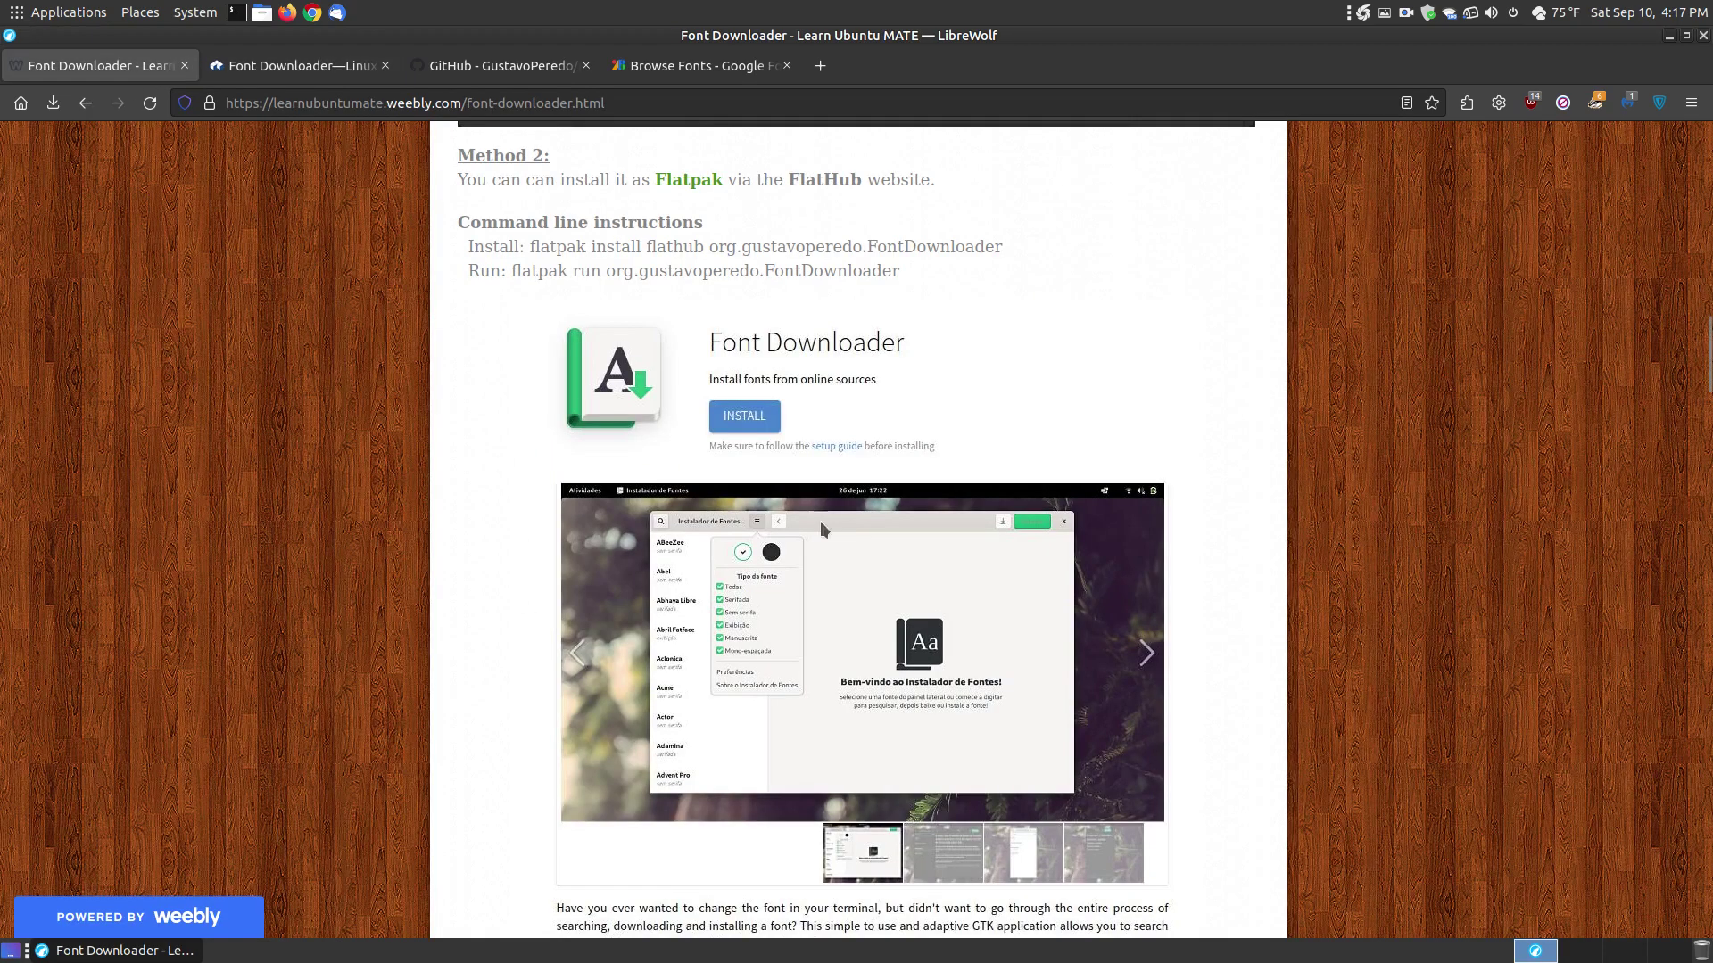
pyautogui.scroll(-6, 839, 508)
pyautogui.scroll(-1, 838, 437)
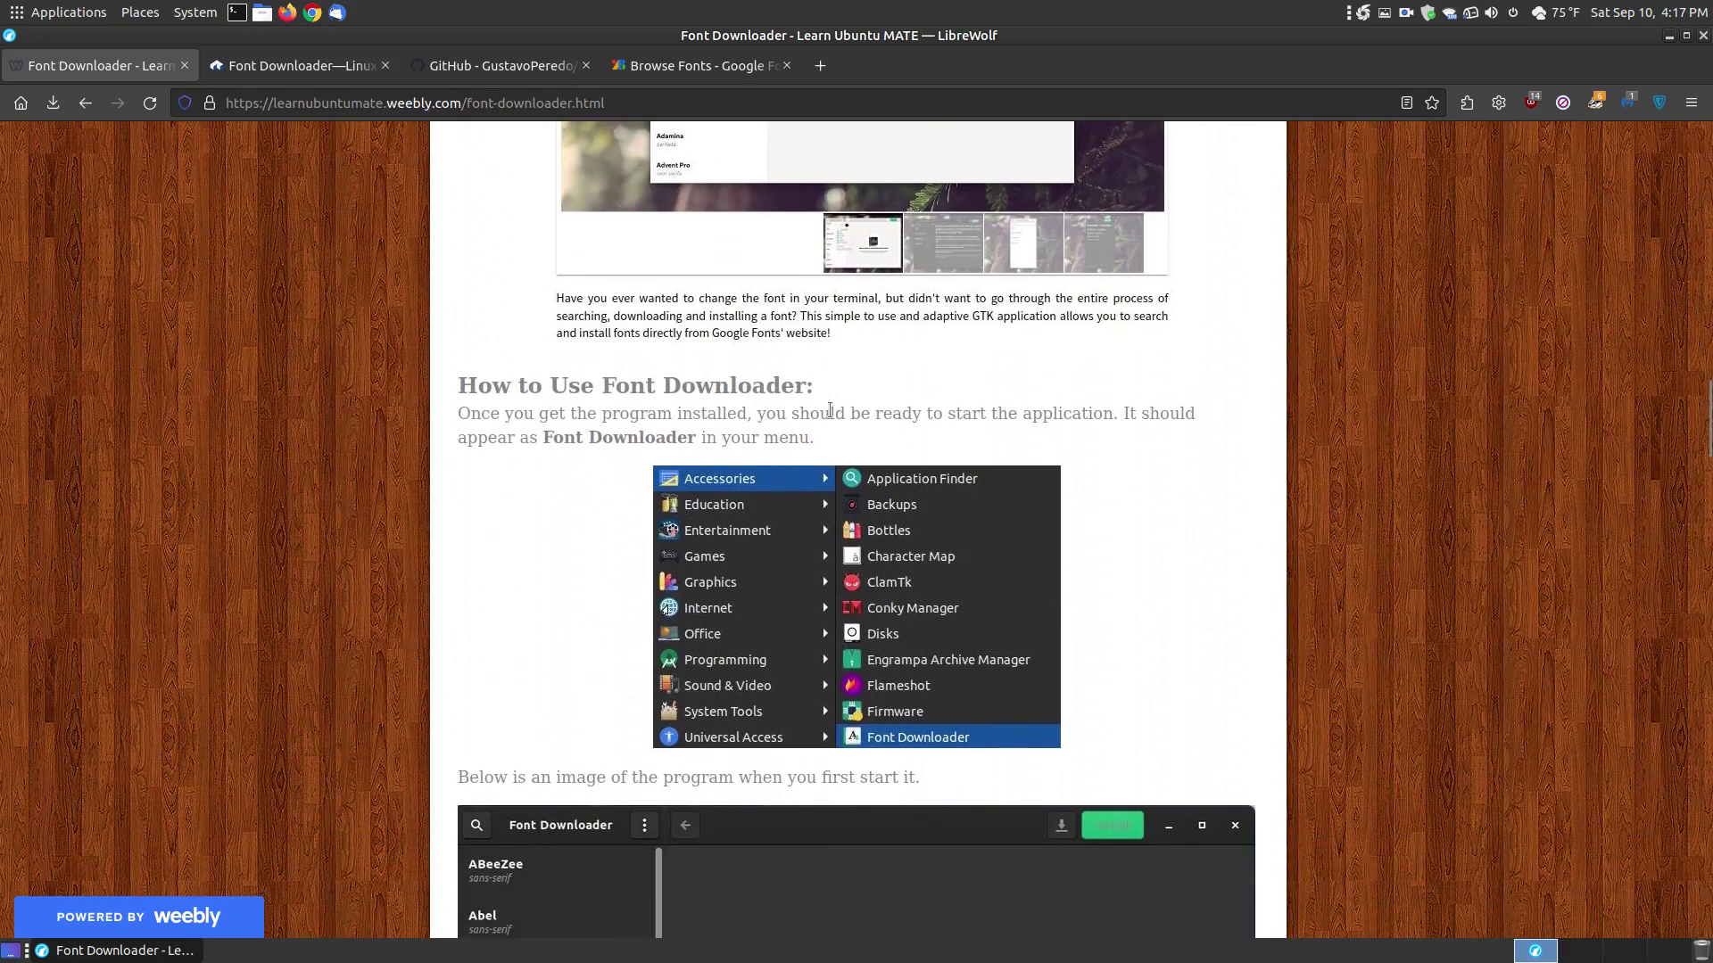
pyautogui.scroll(-5, 830, 410)
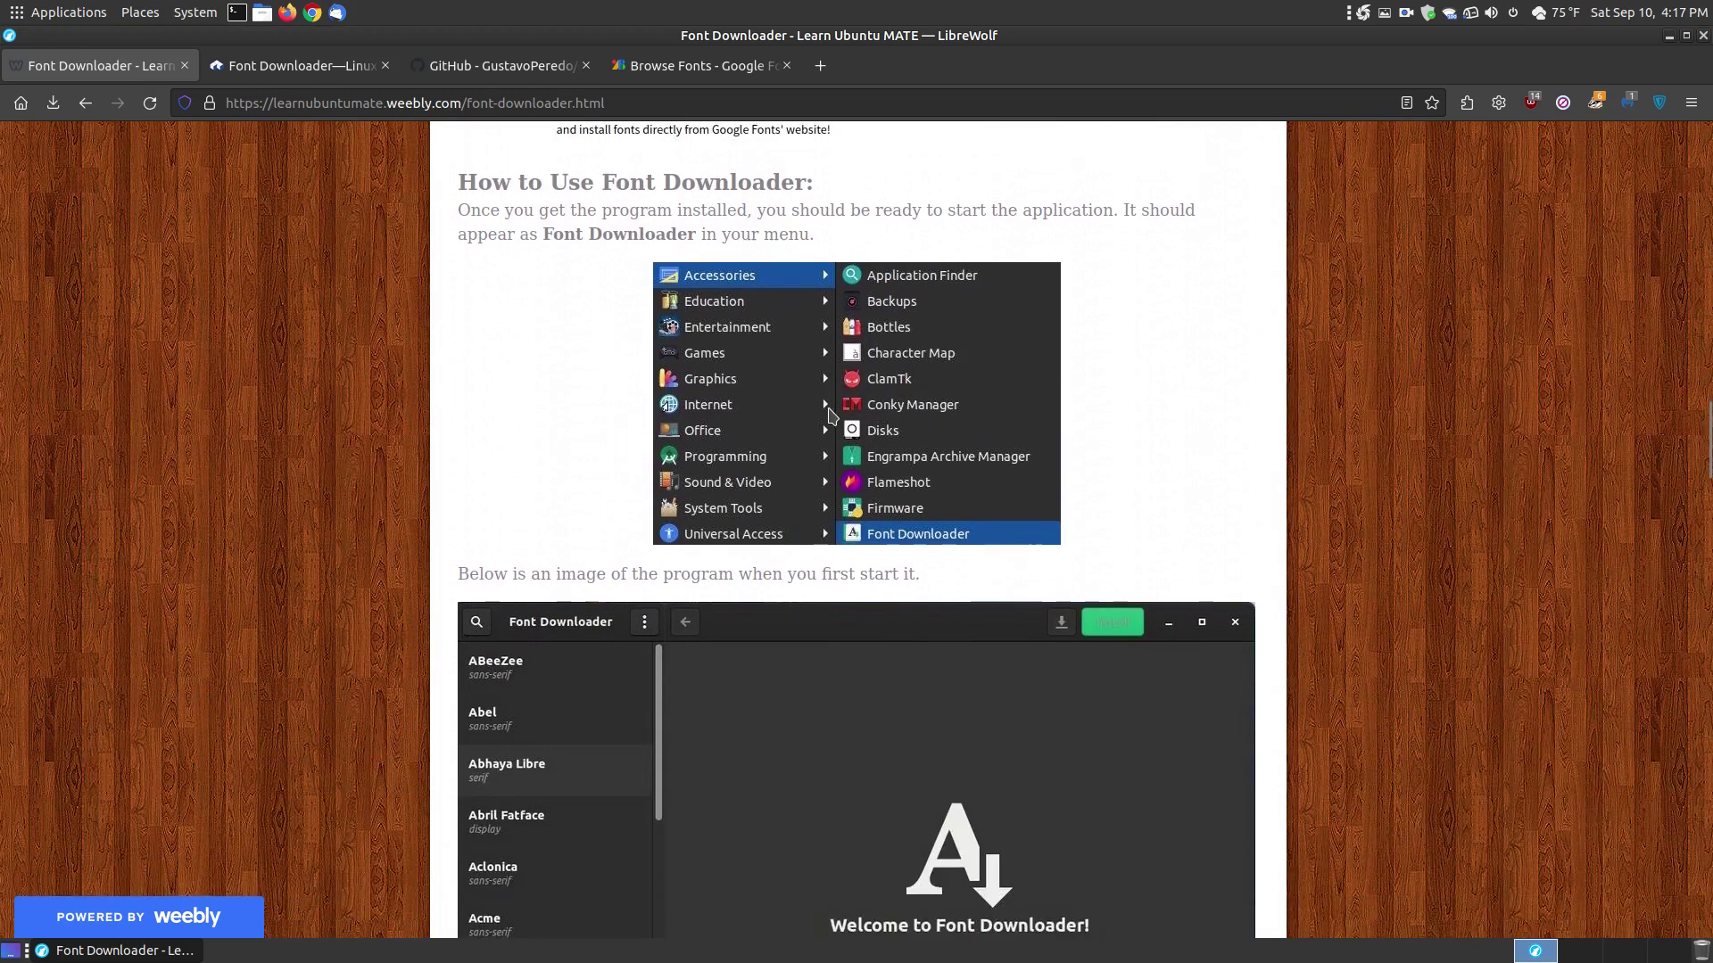
# Step: Locate Font Downloader among the desktop's installed Accessories applications without starting it
pyautogui.click(90, 16)
pyautogui.moveTo(102, 40)
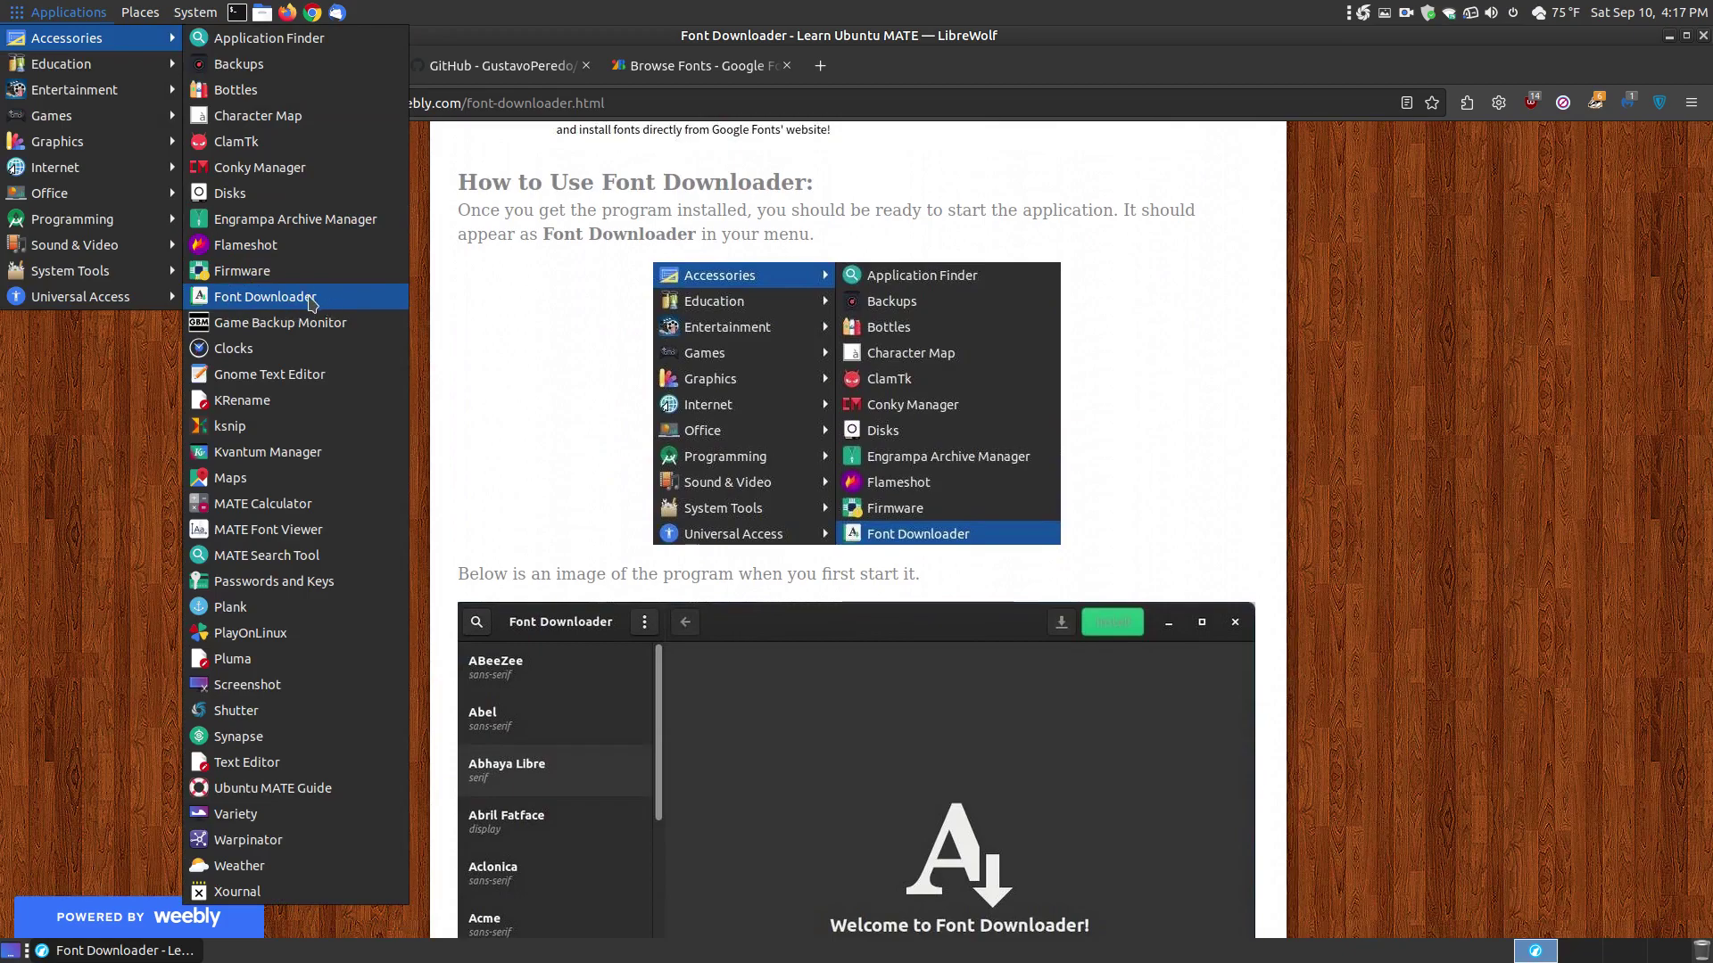
pyautogui.click(1305, 460)
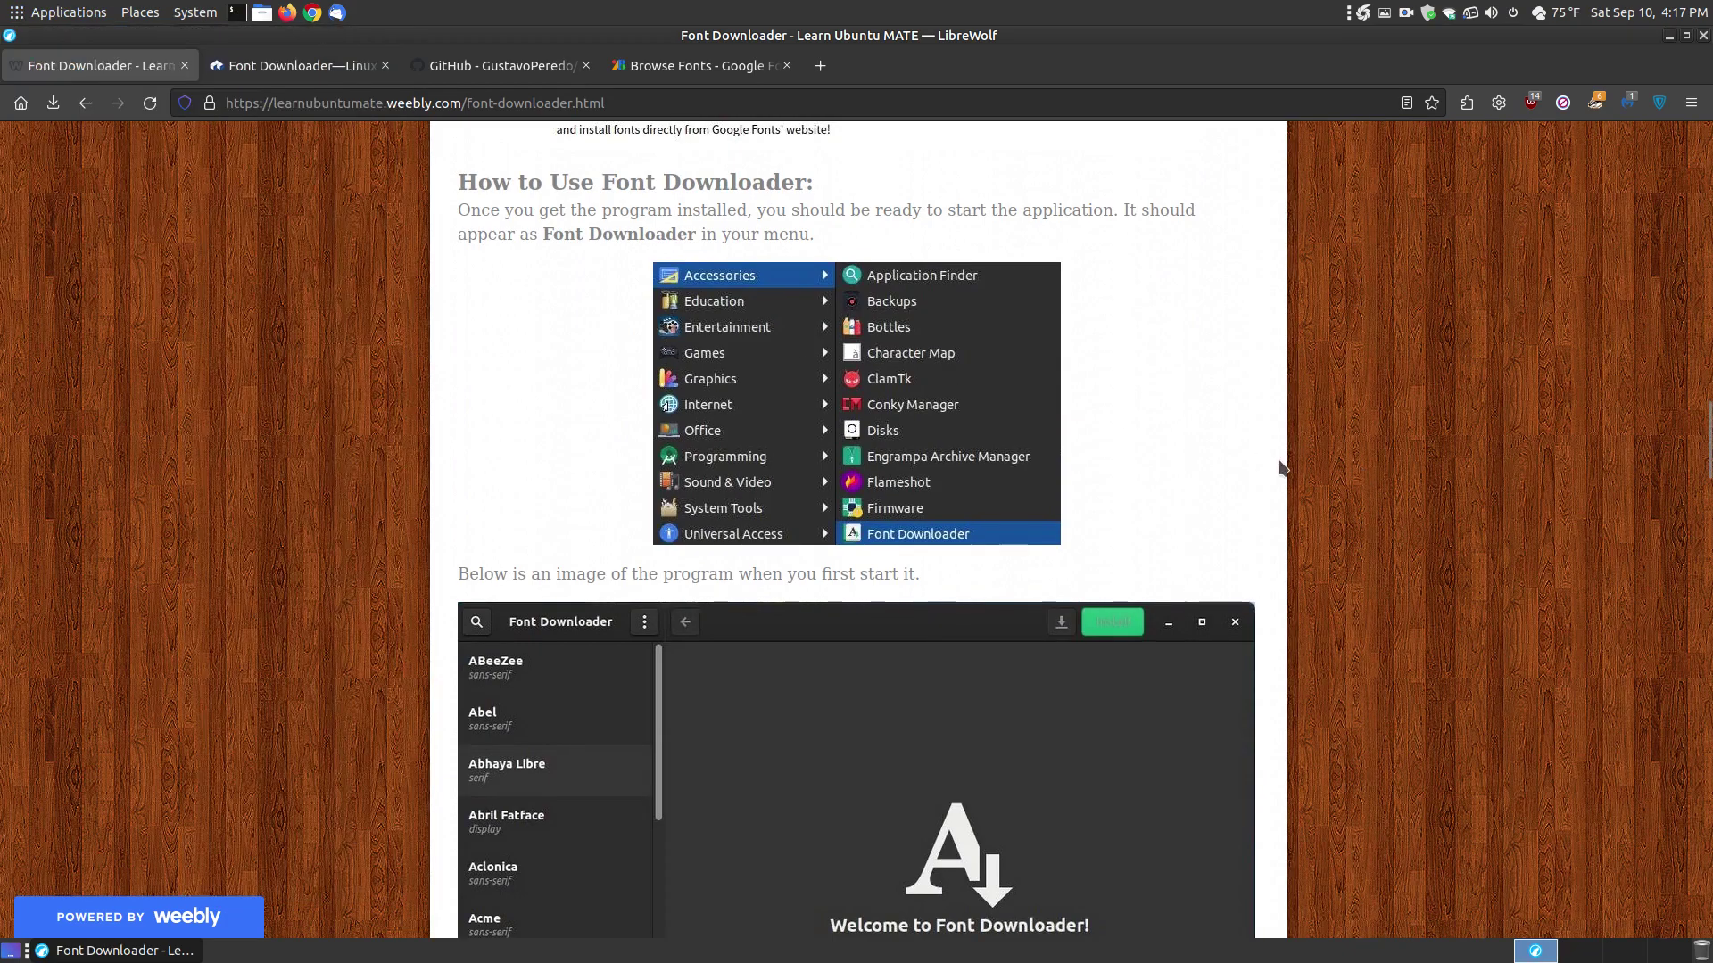
# Step: View the rest of the Font Downloader article through its closing recommendation and minimize the browser window
pyautogui.scroll(-5, 1282, 467)
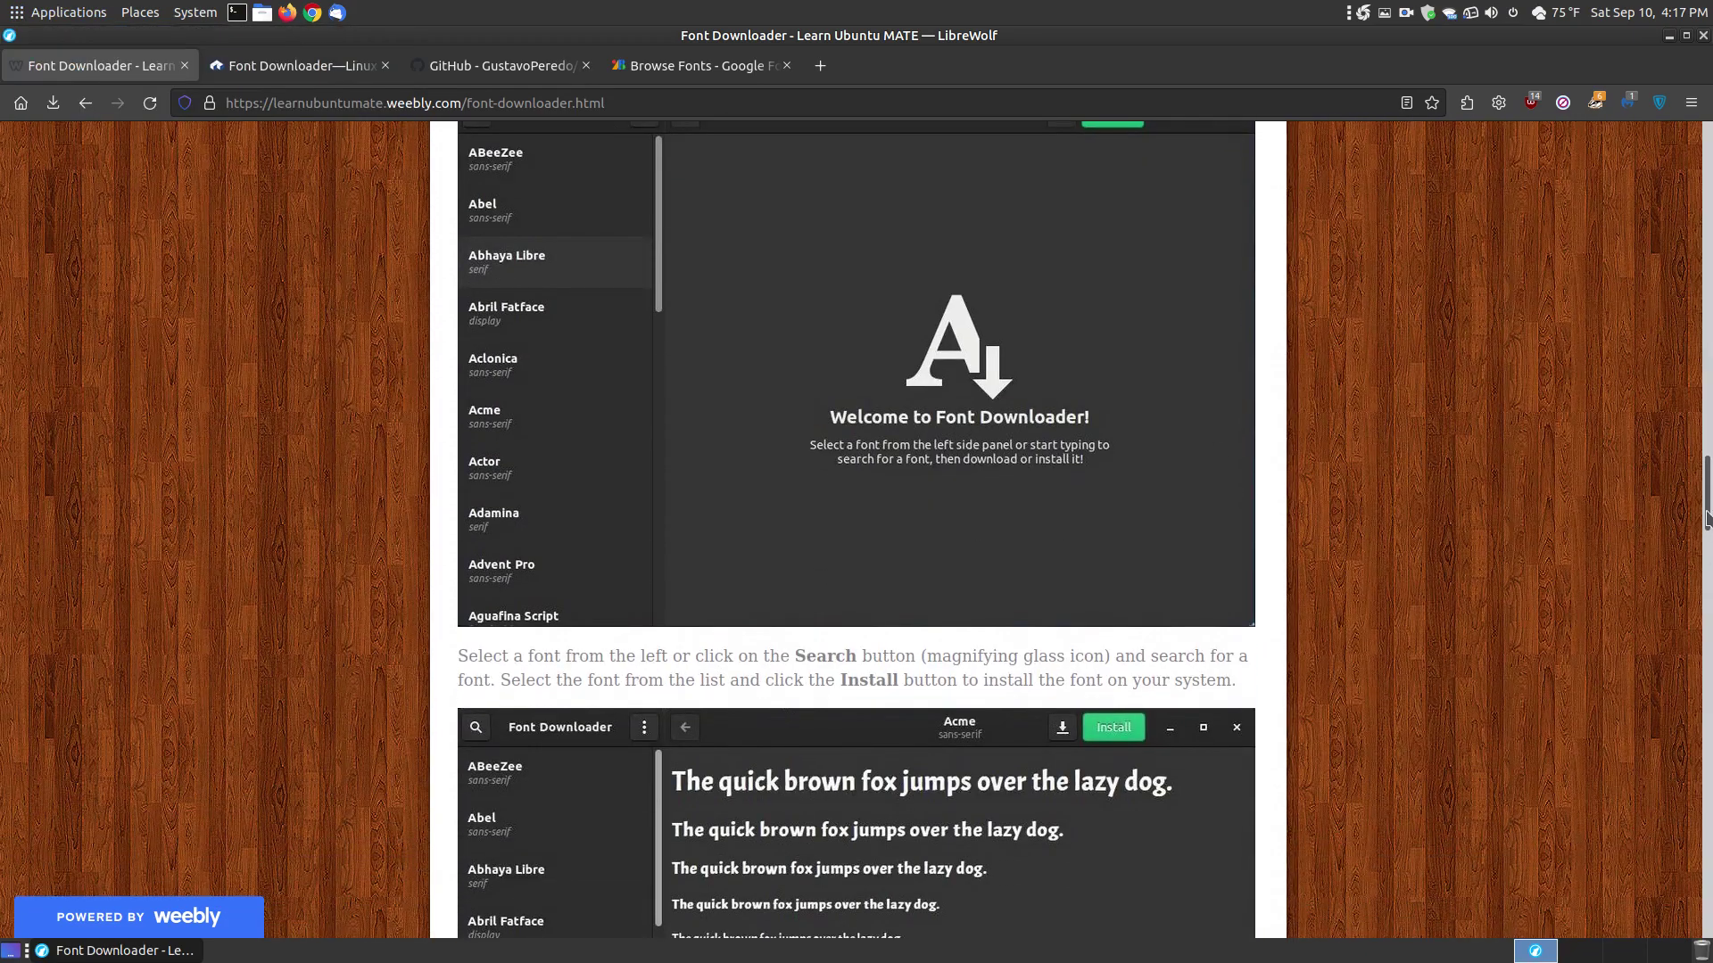
pyautogui.moveTo(1707, 518); pyautogui.dragTo(1708, 923)
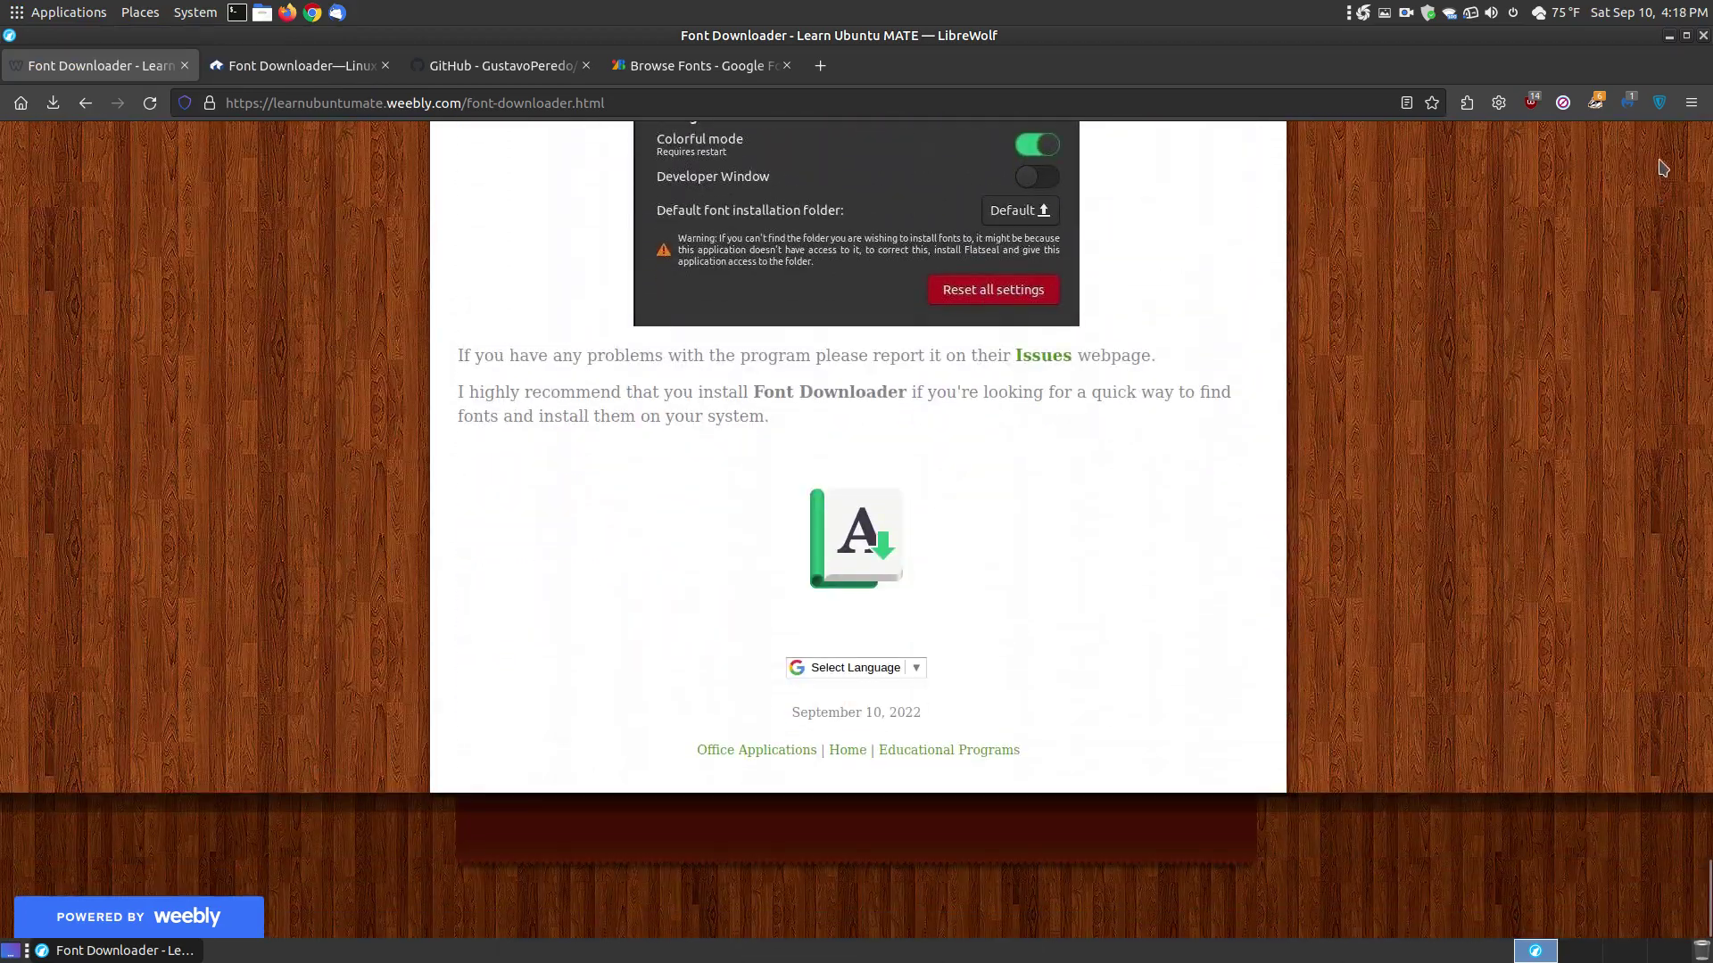
pyautogui.click(1670, 35)
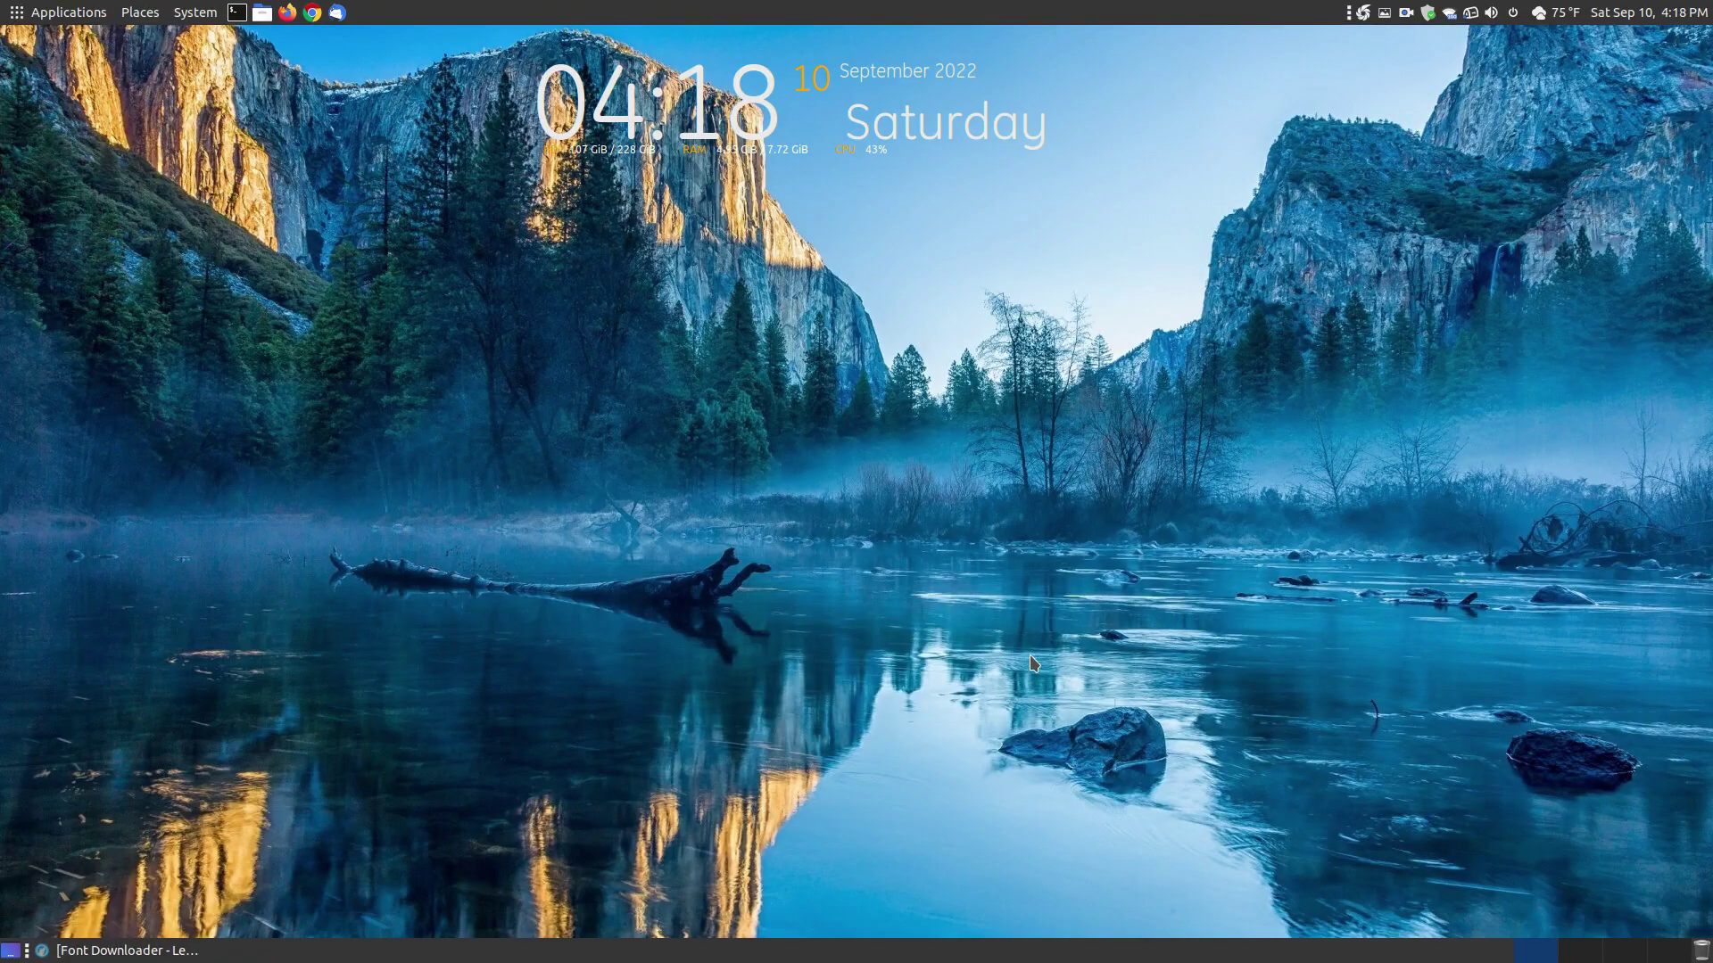